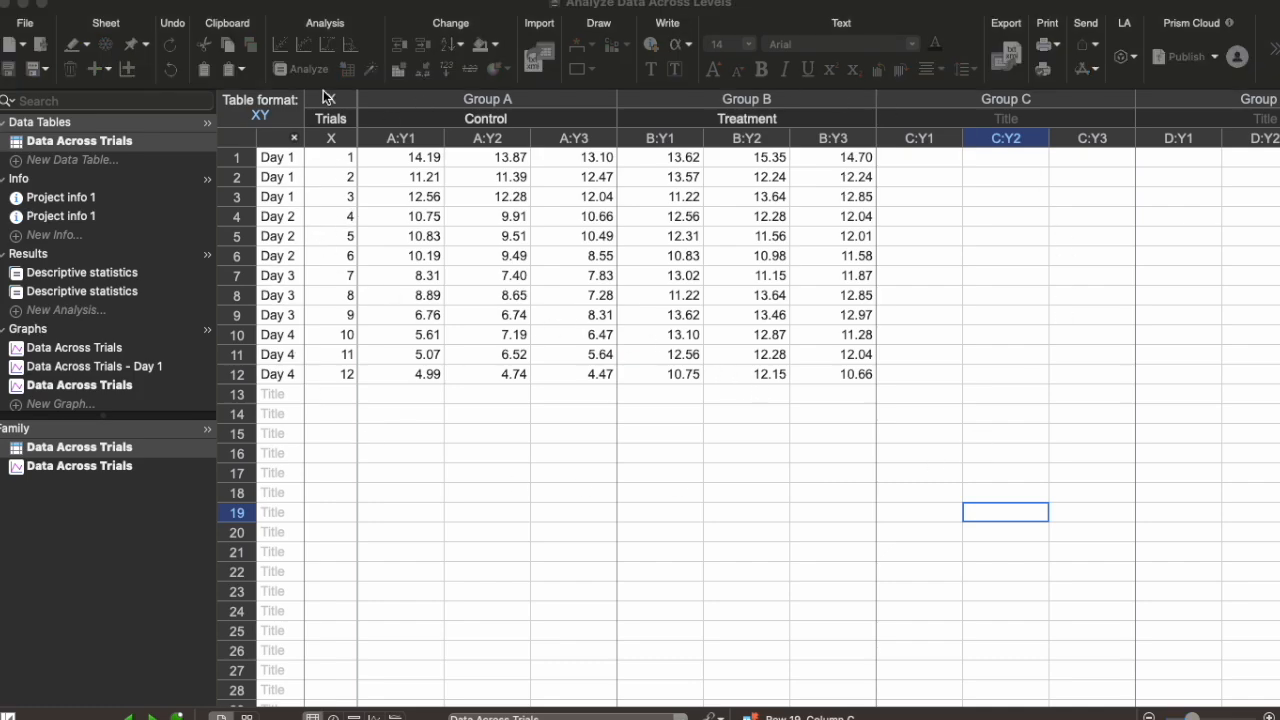
Start a Two-way ANOVA (or mixed model) on the Control and Treatment data sets of the Data Across Trials table.
{"action": "left_click", "coordinate": [301, 72]}
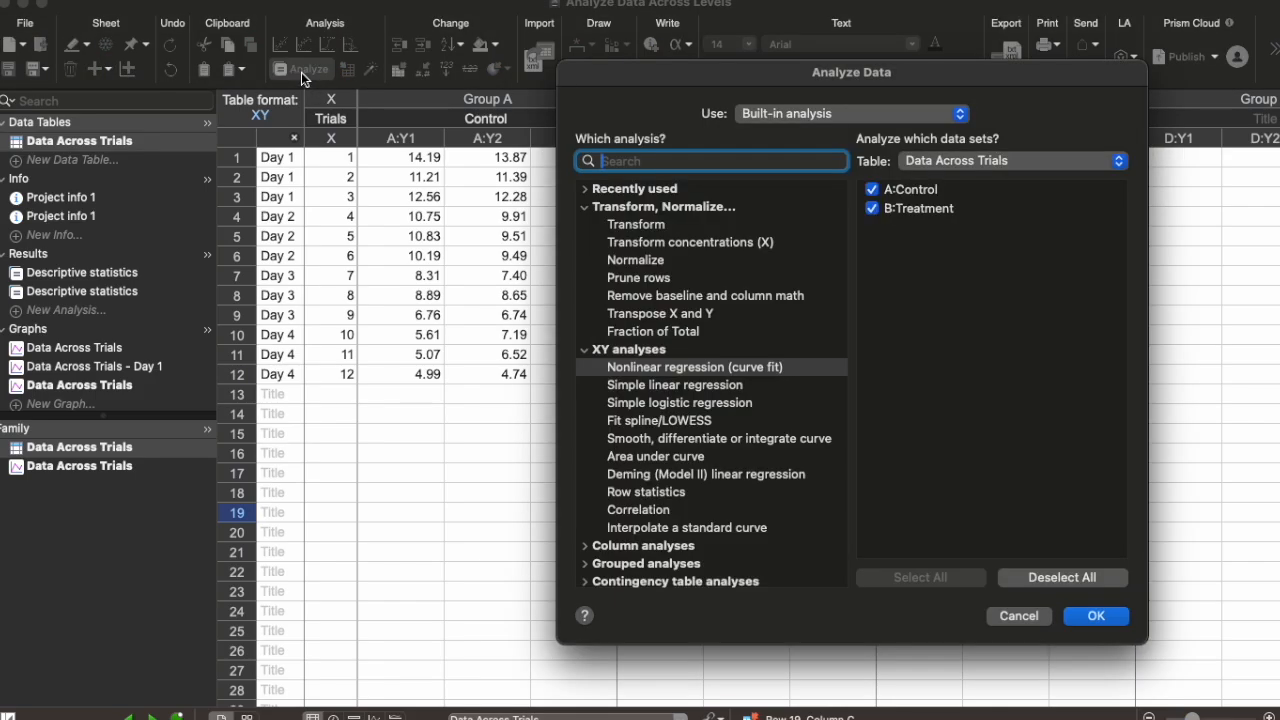
{"action": "left_click", "coordinate": [624, 563]}
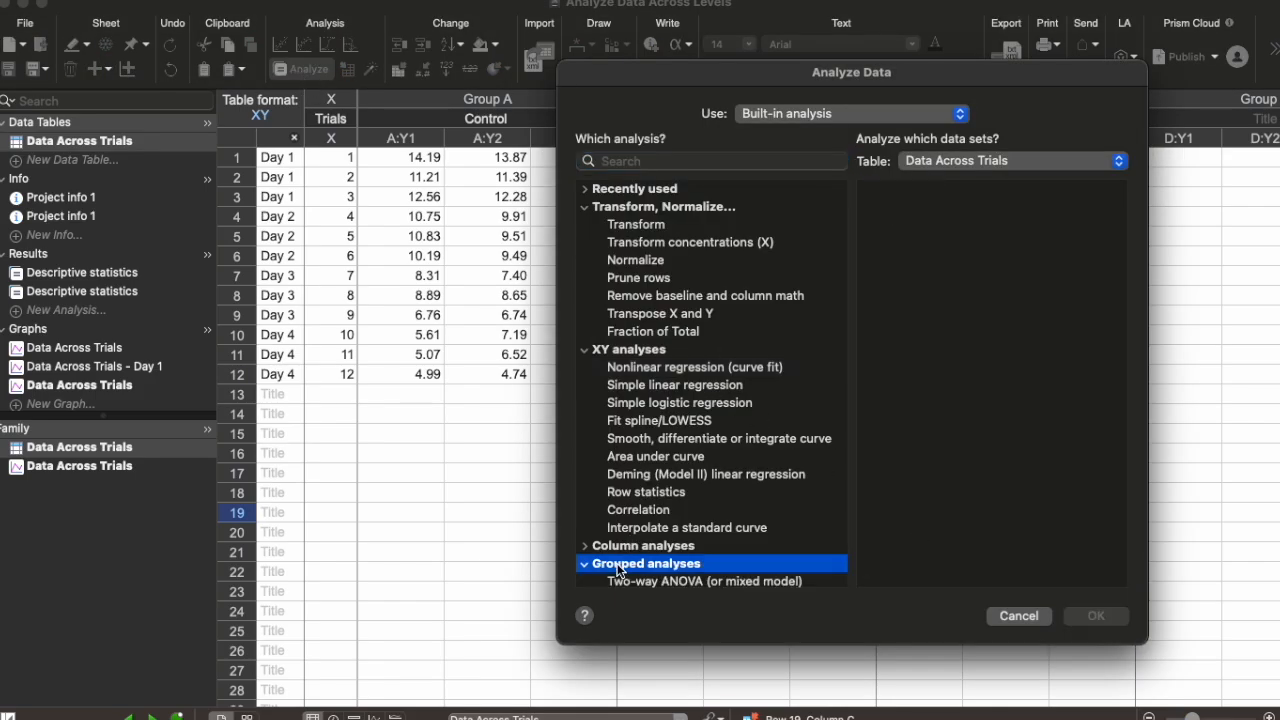
{"action": "scroll", "coordinate": [620, 568], "scroll_direction": "down", "scroll_amount": 5}
{"action": "left_click", "coordinate": [664, 403]}
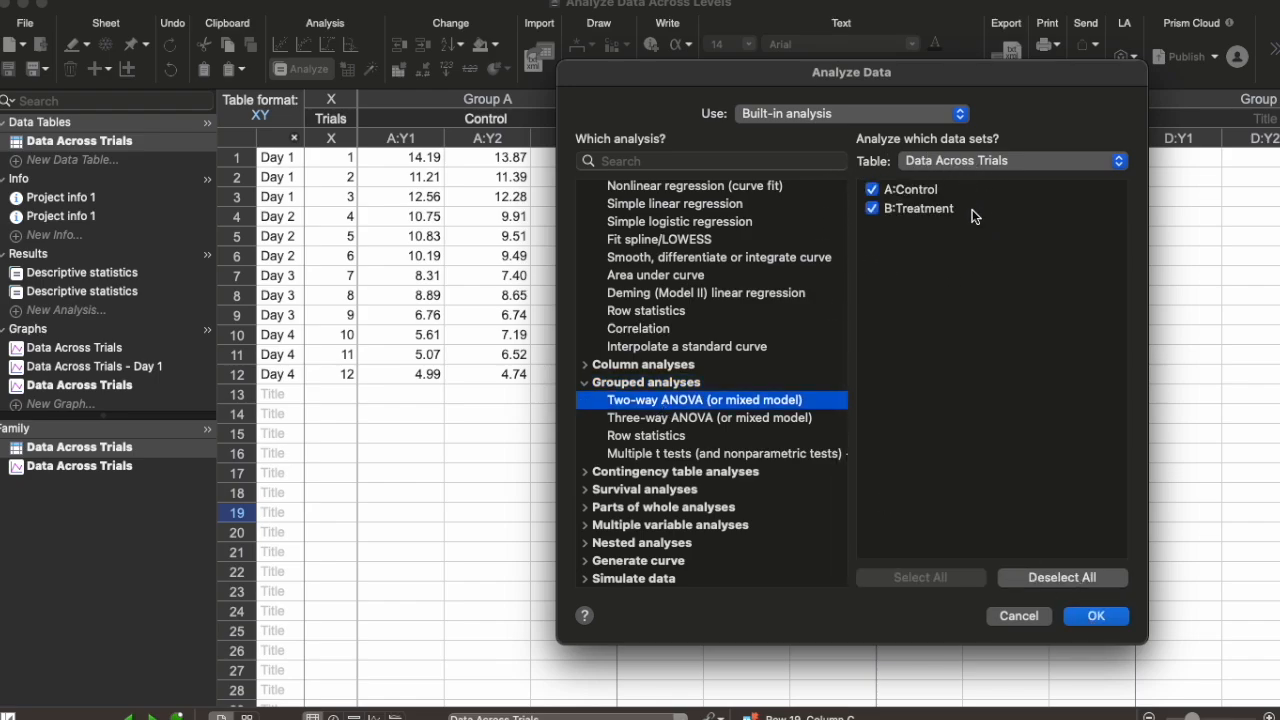
{"action": "left_click", "coordinate": [1096, 616]}
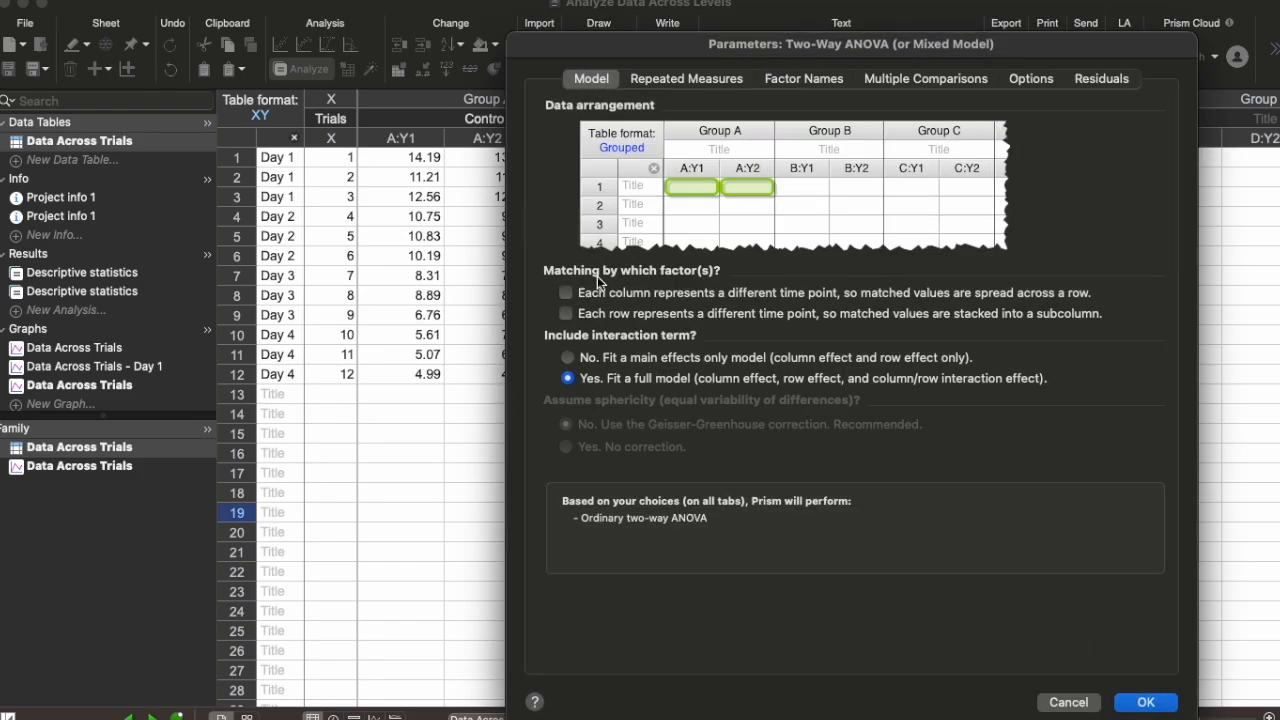
Run the ANOVA with each row as a different time point, comparing each cell mean with the other cell mean in that row.
{"action": "left_click", "coordinate": [566, 314]}
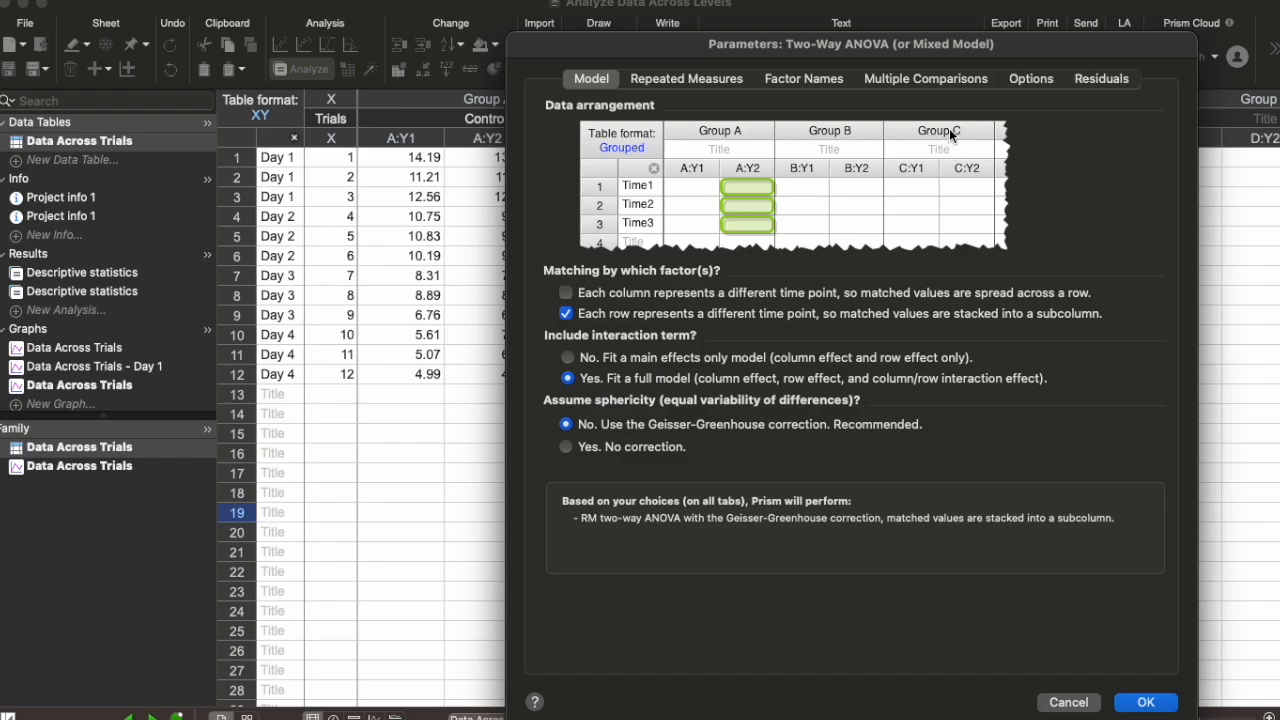
{"action": "left_click", "coordinate": [920, 80]}
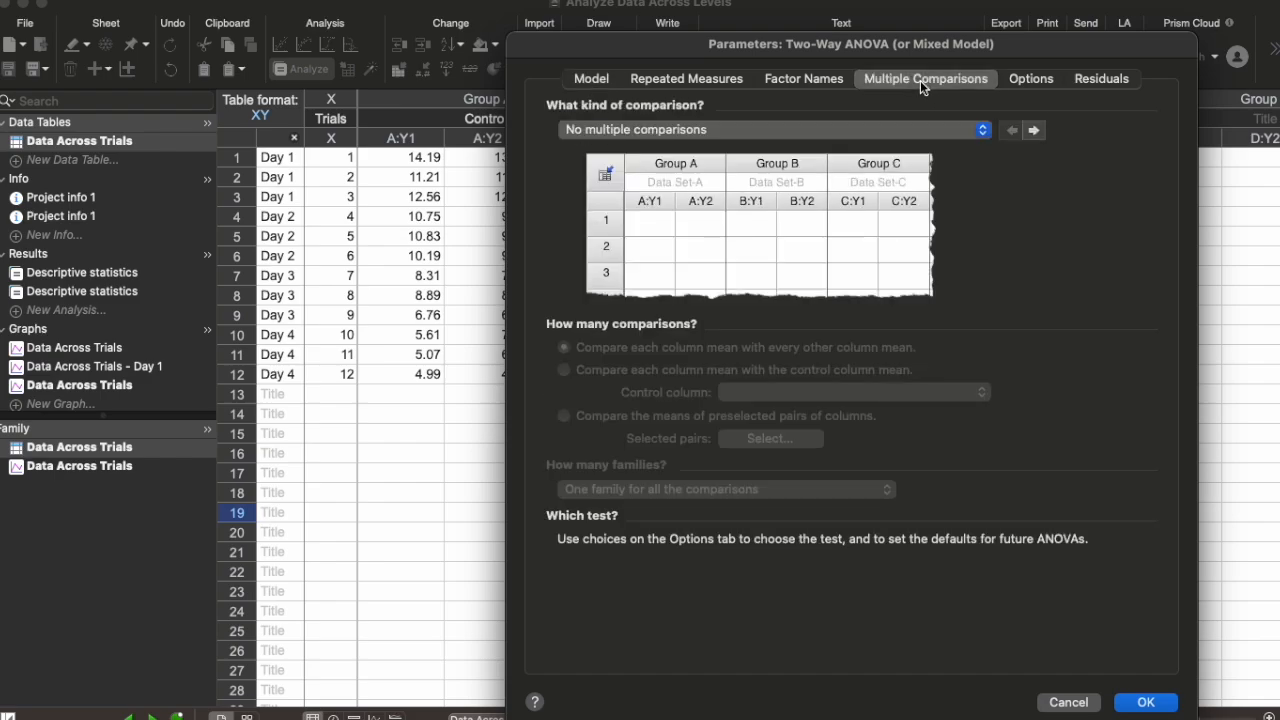
{"action": "left_click", "coordinate": [855, 130]}
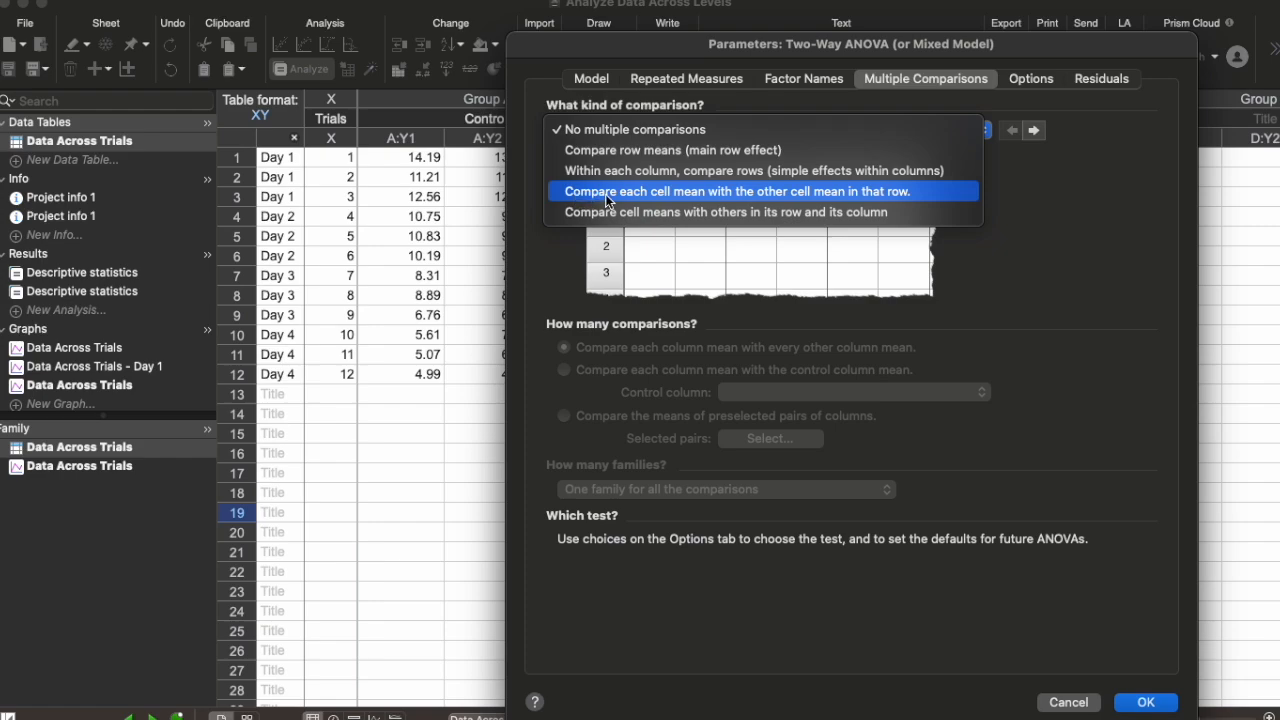
{"action": "left_click", "coordinate": [646, 194]}
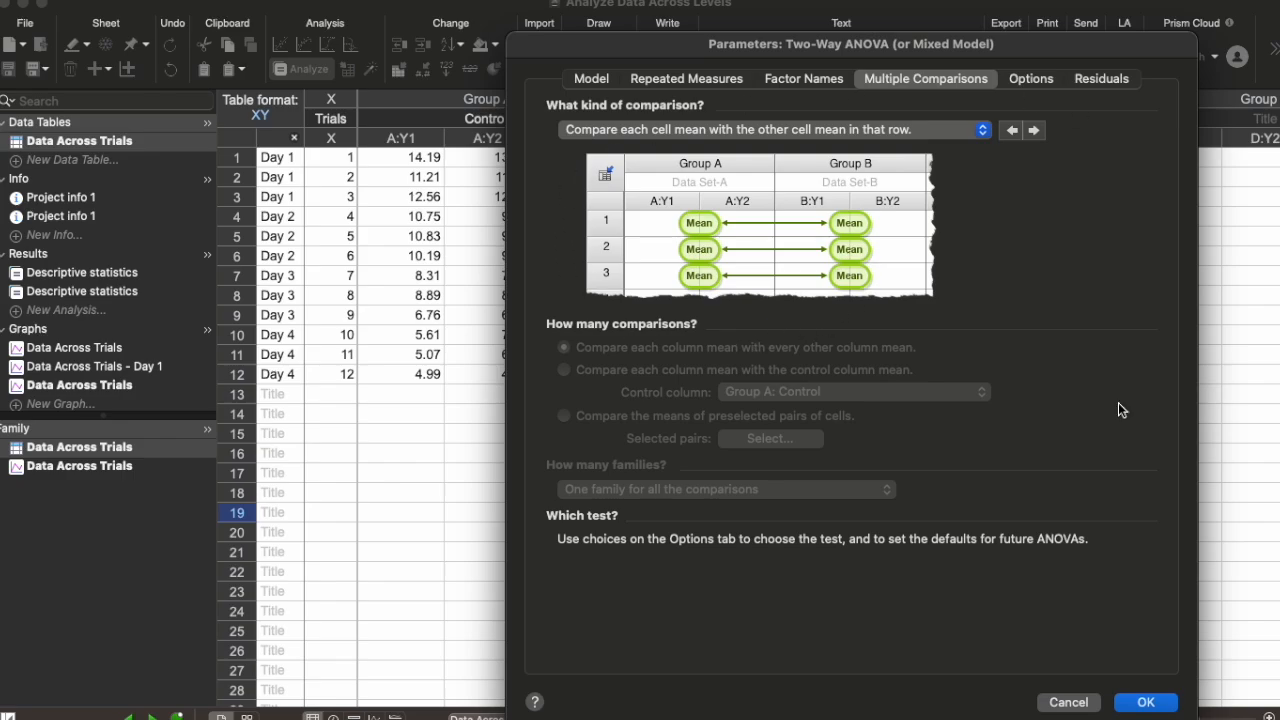
{"action": "left_click", "coordinate": [1168, 702]}
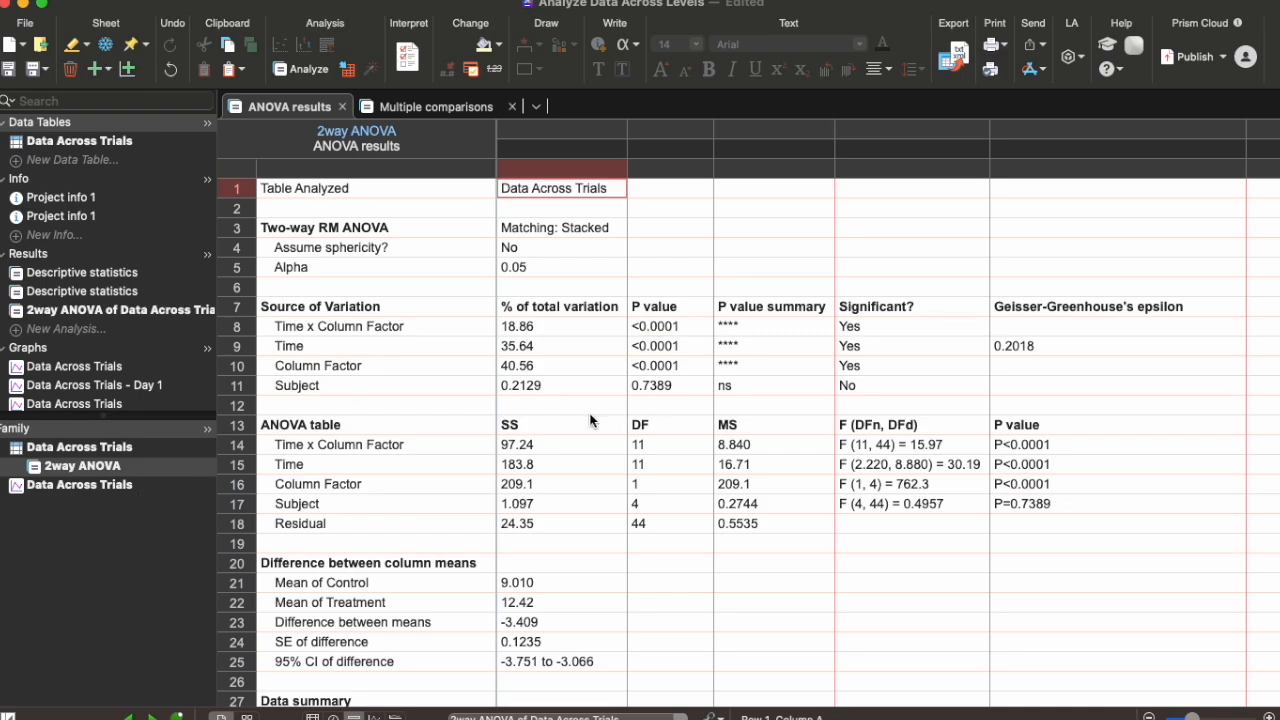
Change the Data Across Trials graph to points and connecting line with error bars, plotting mean and SEM.
{"action": "left_click", "coordinate": [134, 485]}
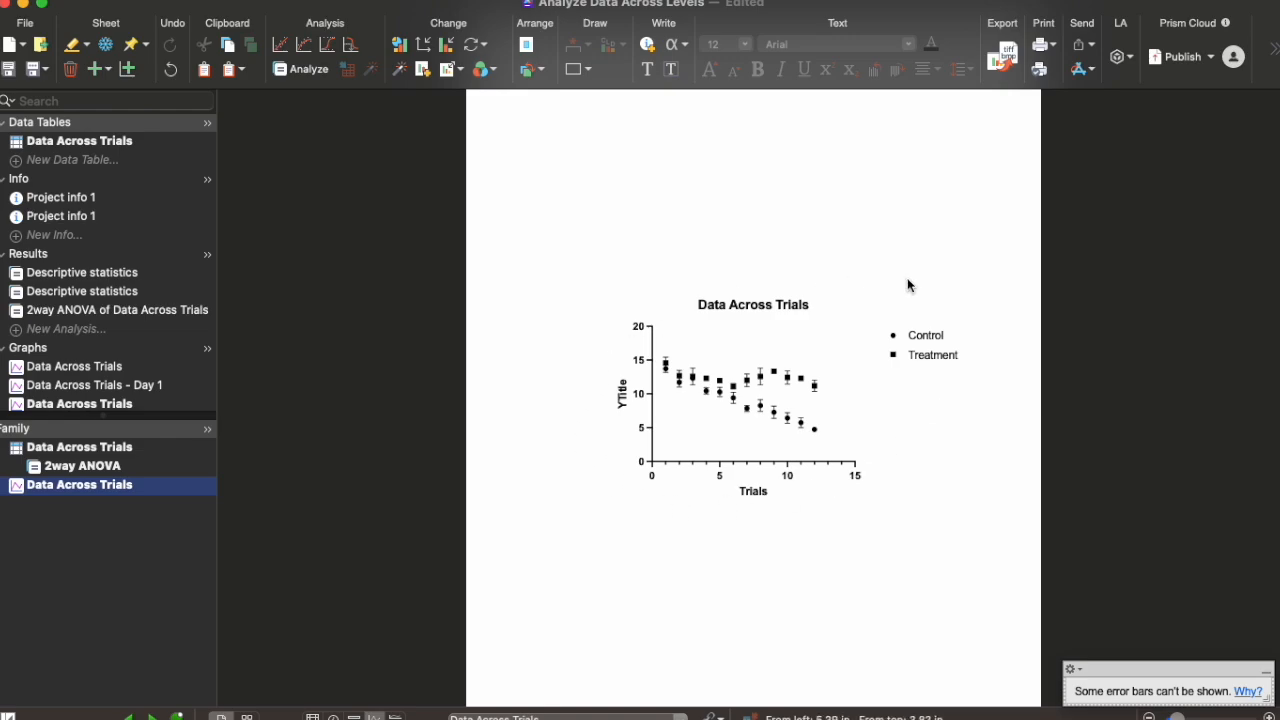
{"action": "double_click", "coordinate": [719, 413]}
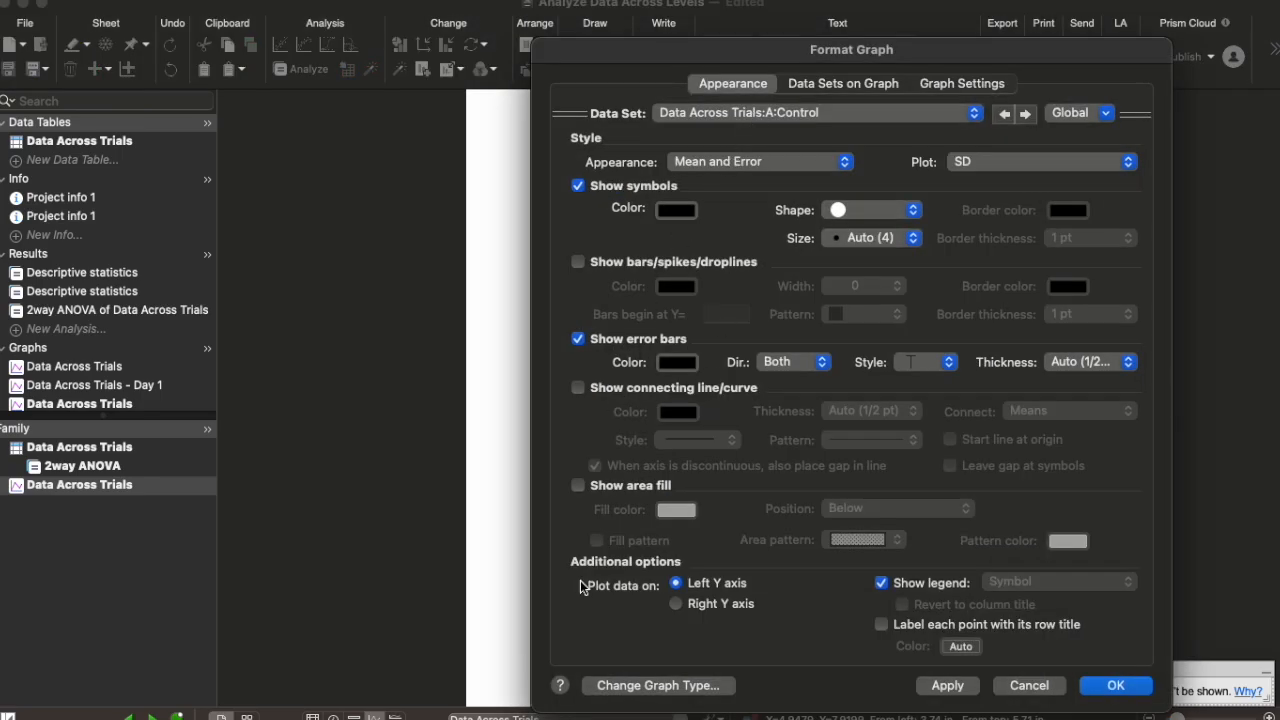
{"action": "left_click", "coordinate": [648, 690]}
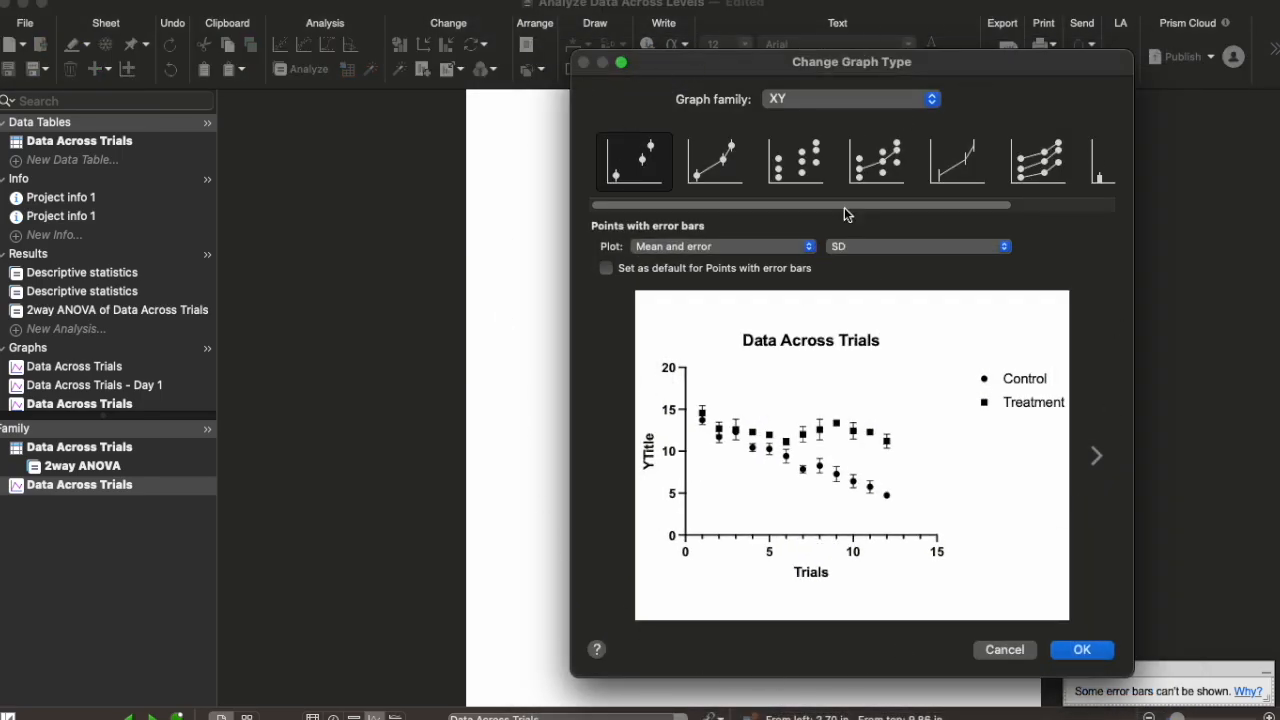
{"action": "left_click", "coordinate": [724, 172]}
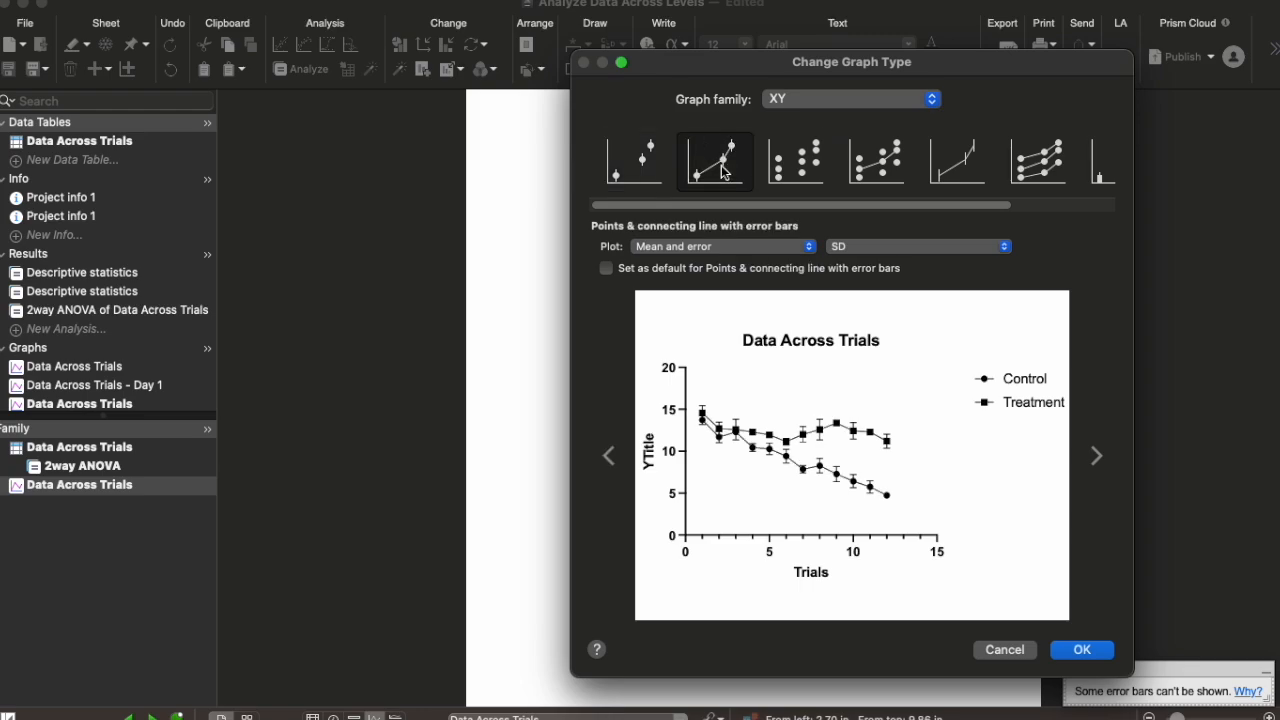
{"action": "left_click", "coordinate": [866, 249]}
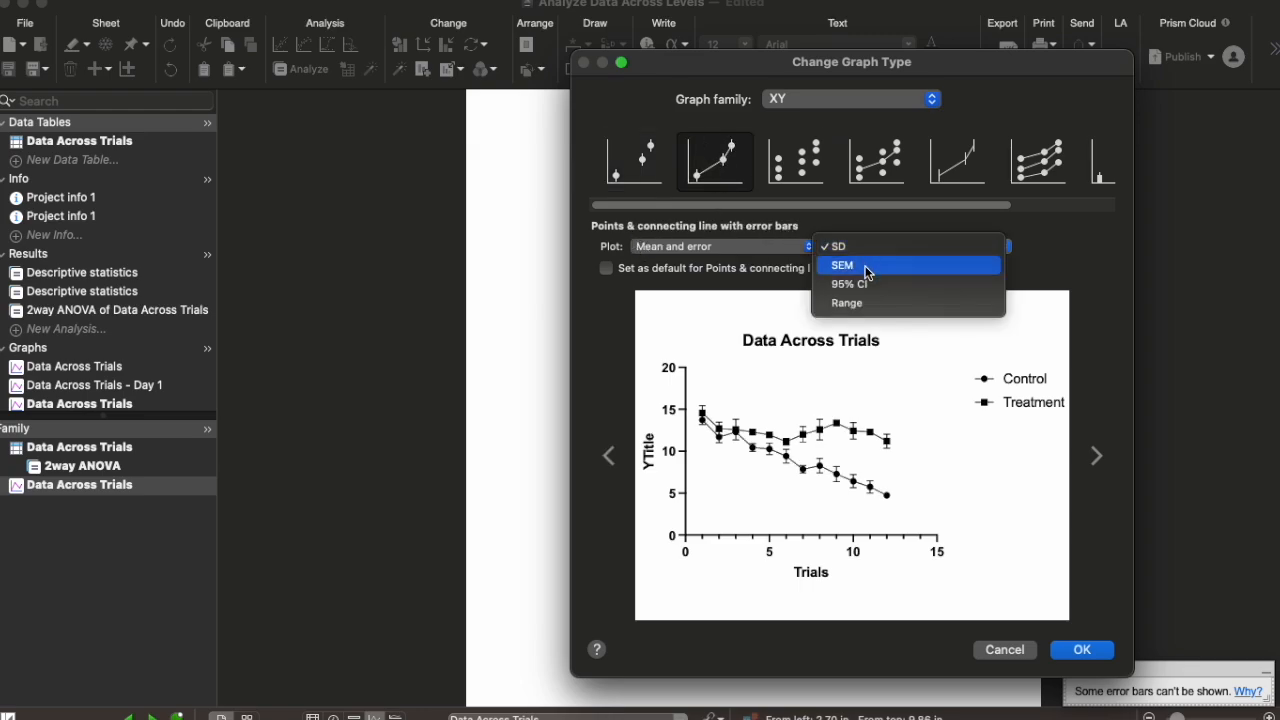
{"action": "left_click", "coordinate": [866, 268]}
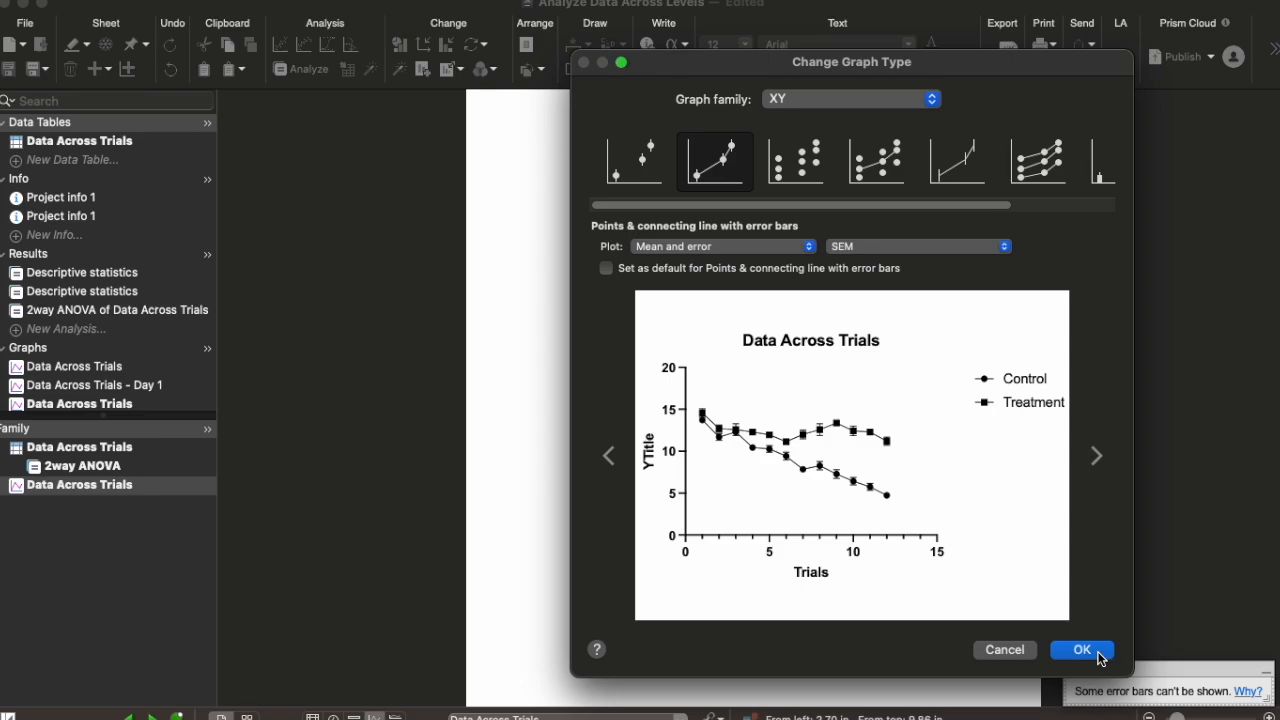
{"action": "left_click", "coordinate": [1100, 652]}
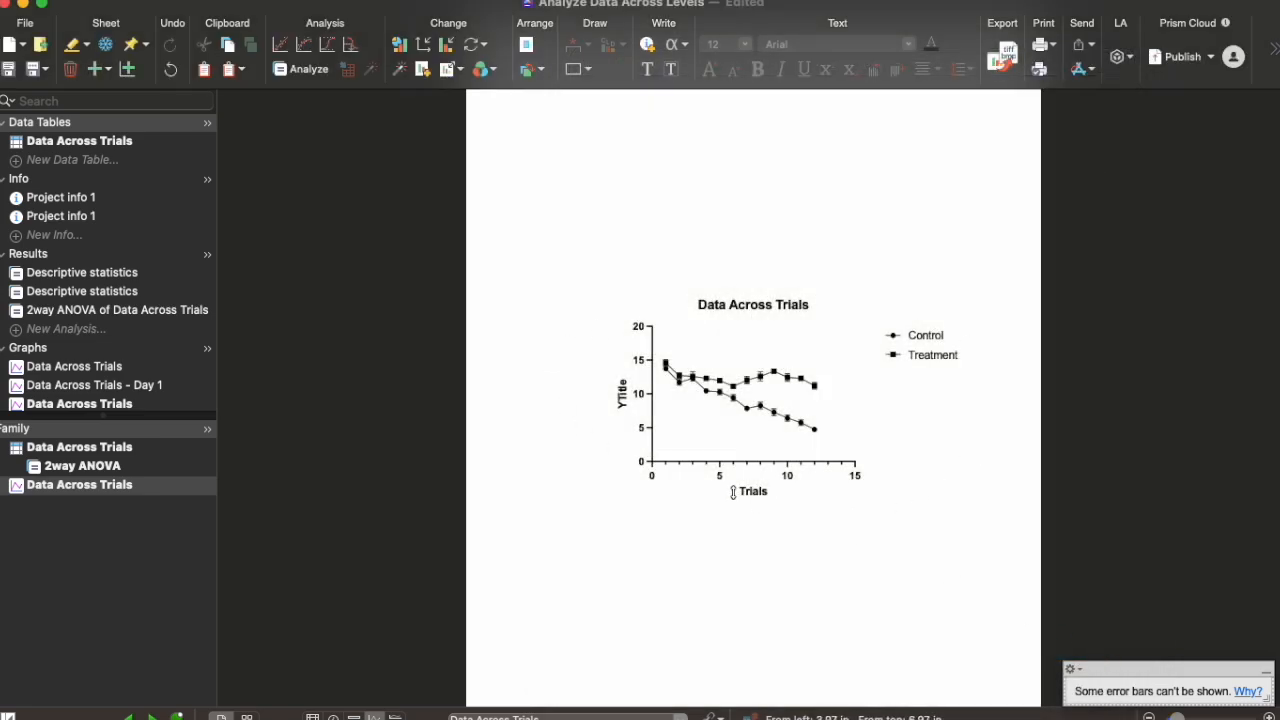
Turn off the X axis's automatic range and set its minimum to 0.5 and maximum to 12.5.
{"action": "double_click", "coordinate": [789, 477]}
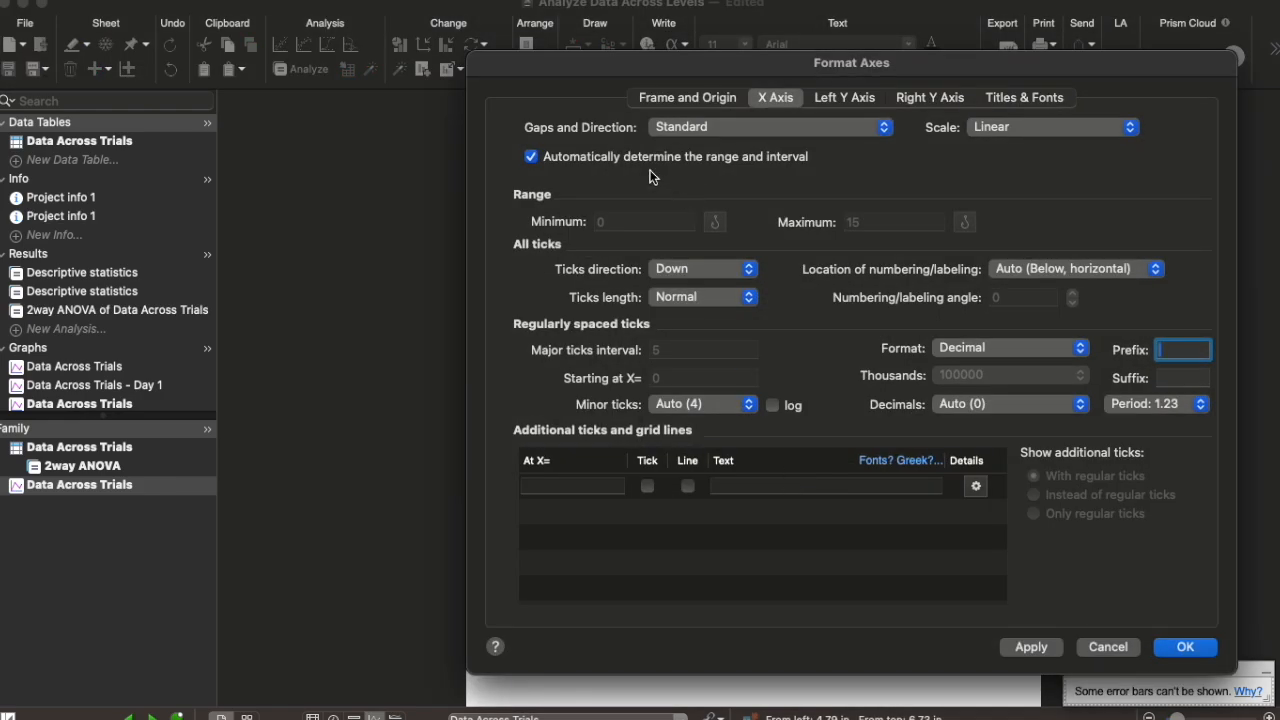
{"action": "left_click", "coordinate": [531, 157]}
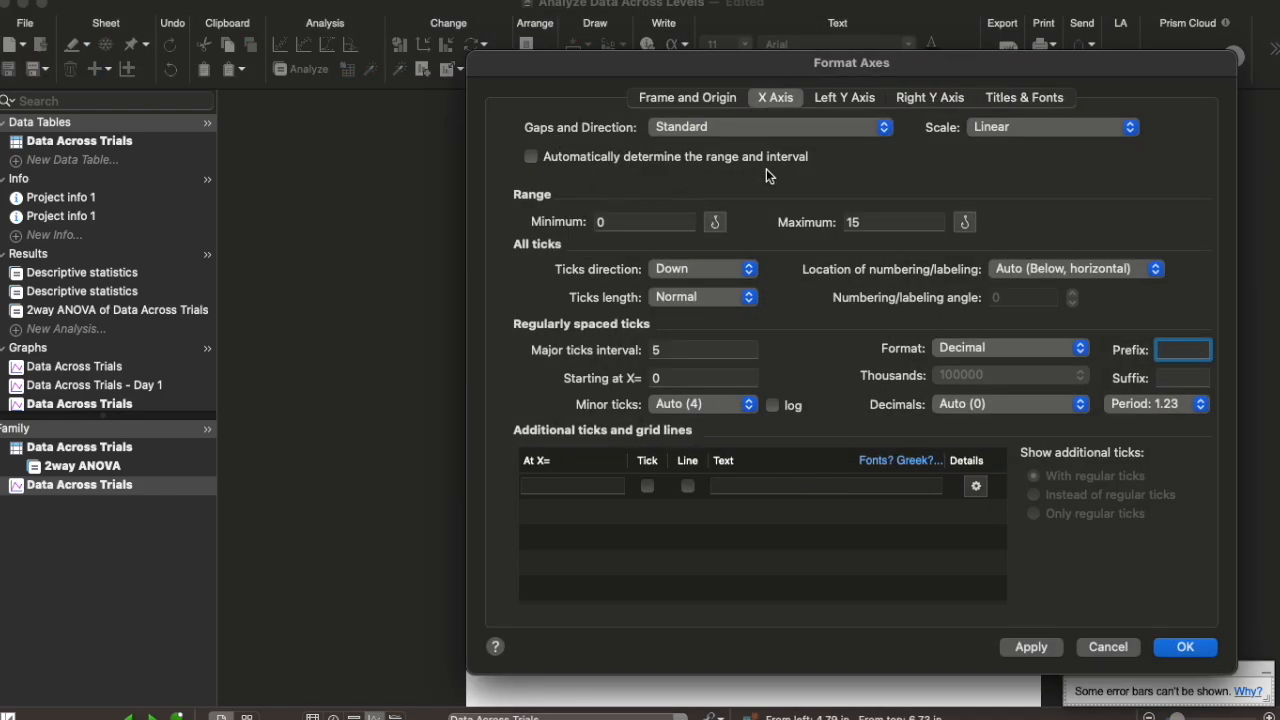
{"action": "left_click", "coordinate": [631, 221]}
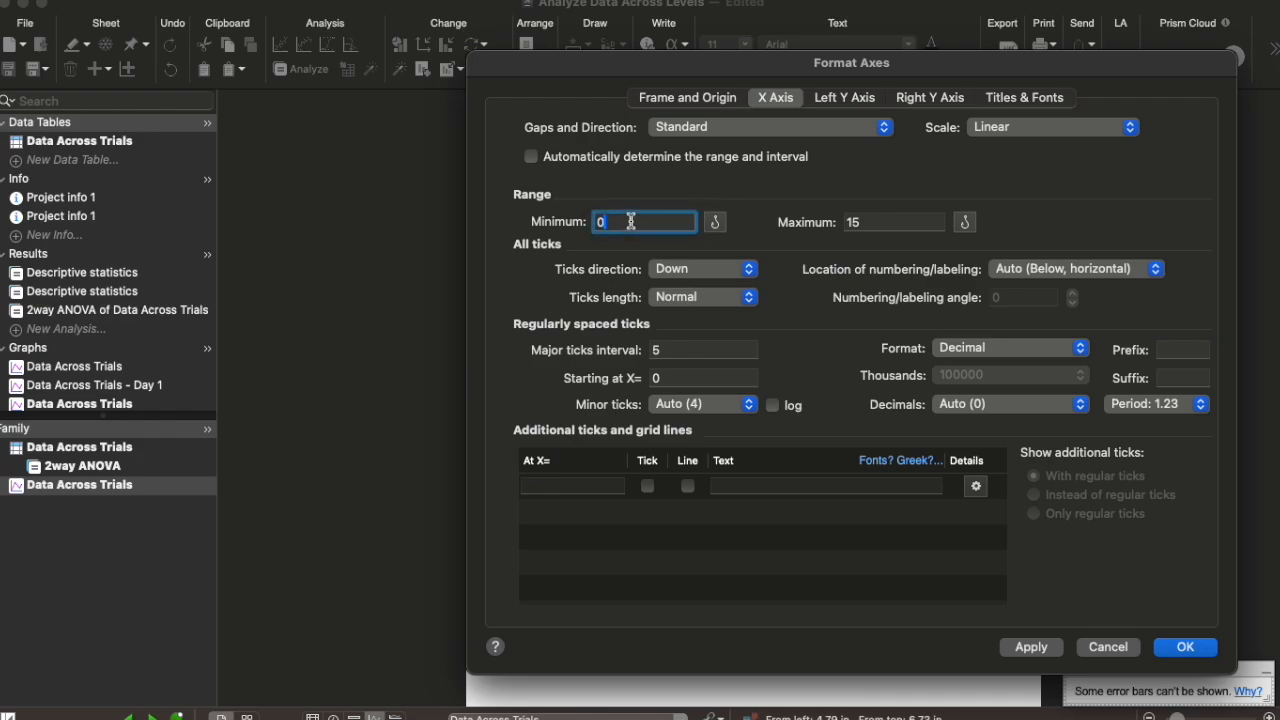
{"action": "type", "text": "0.5"}
{"action": "left_click", "coordinate": [904, 221]}
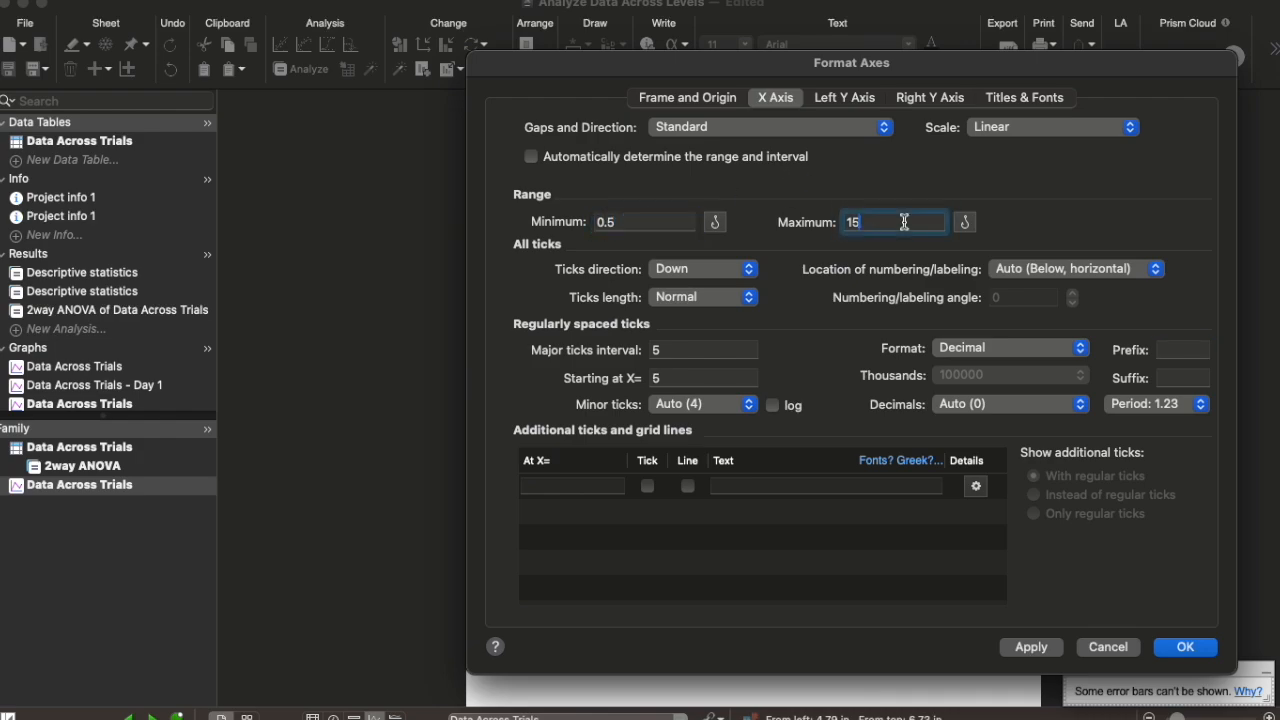
{"action": "key", "text": "BackSpace"}
{"action": "key", "text": "BackSpace"}
{"action": "type", "text": "12.5"}
Set the X axis's major ticks interval to 1 starting at X=1, and apply the axis formatting.
{"action": "left_click", "coordinate": [712, 352]}
{"action": "type", "text": "1"}
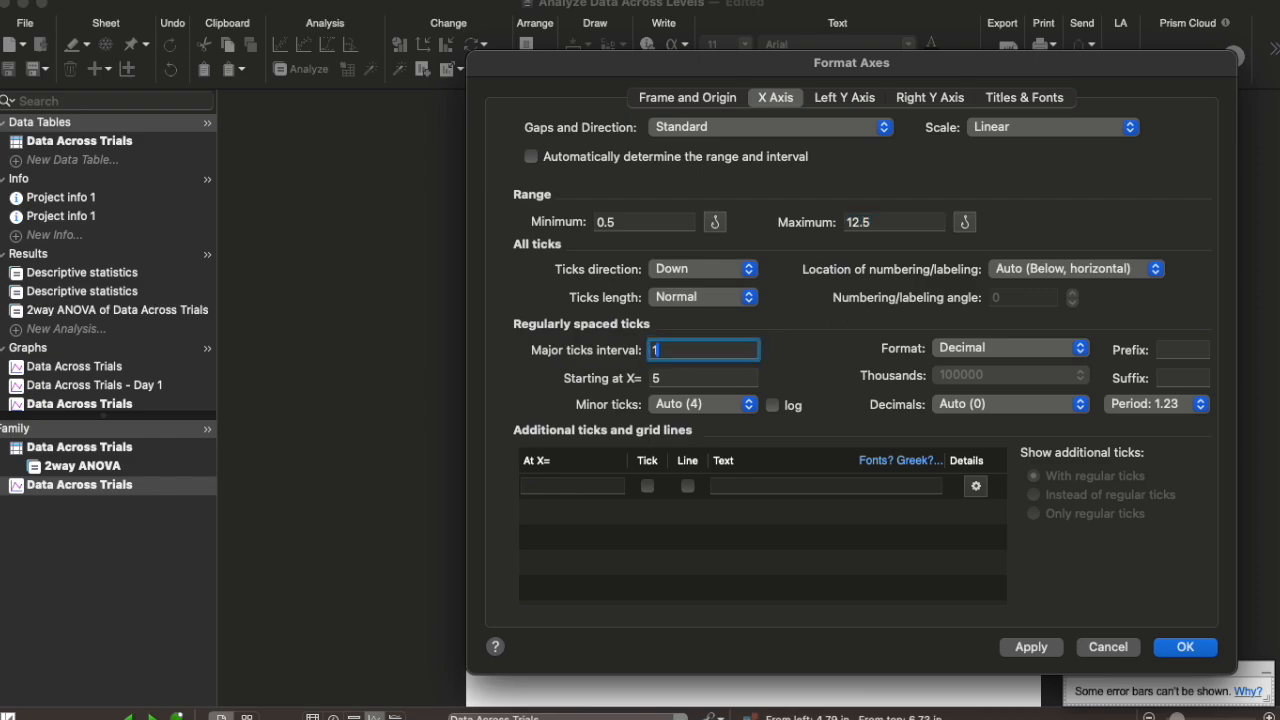
{"action": "left_click", "coordinate": [728, 375]}
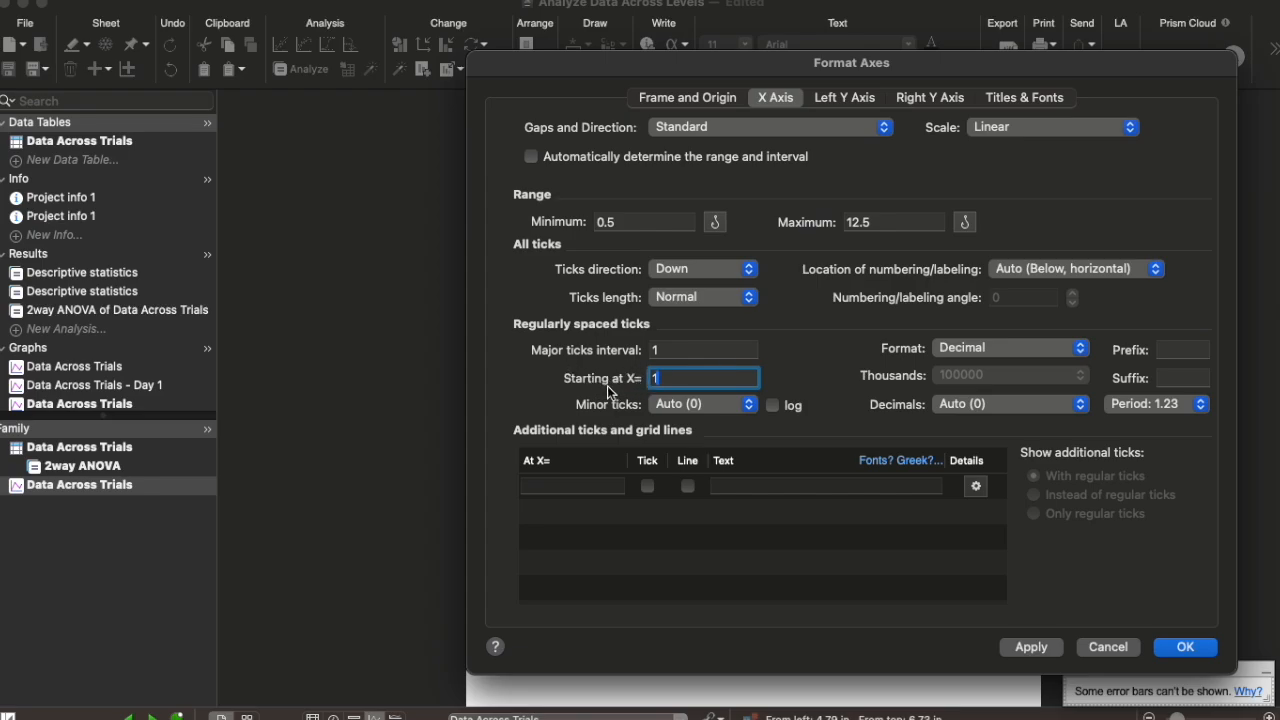
{"action": "left_click", "coordinate": [1185, 647]}
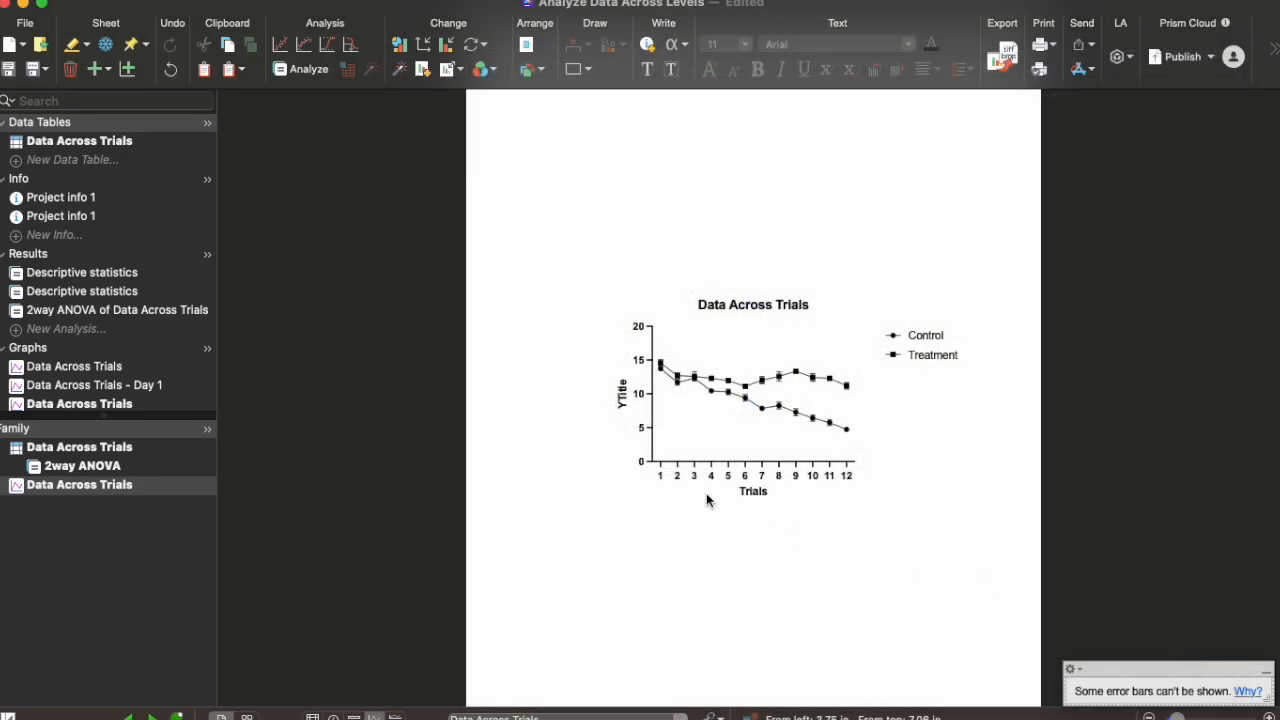
{"action": "double_click", "coordinate": [823, 405]}
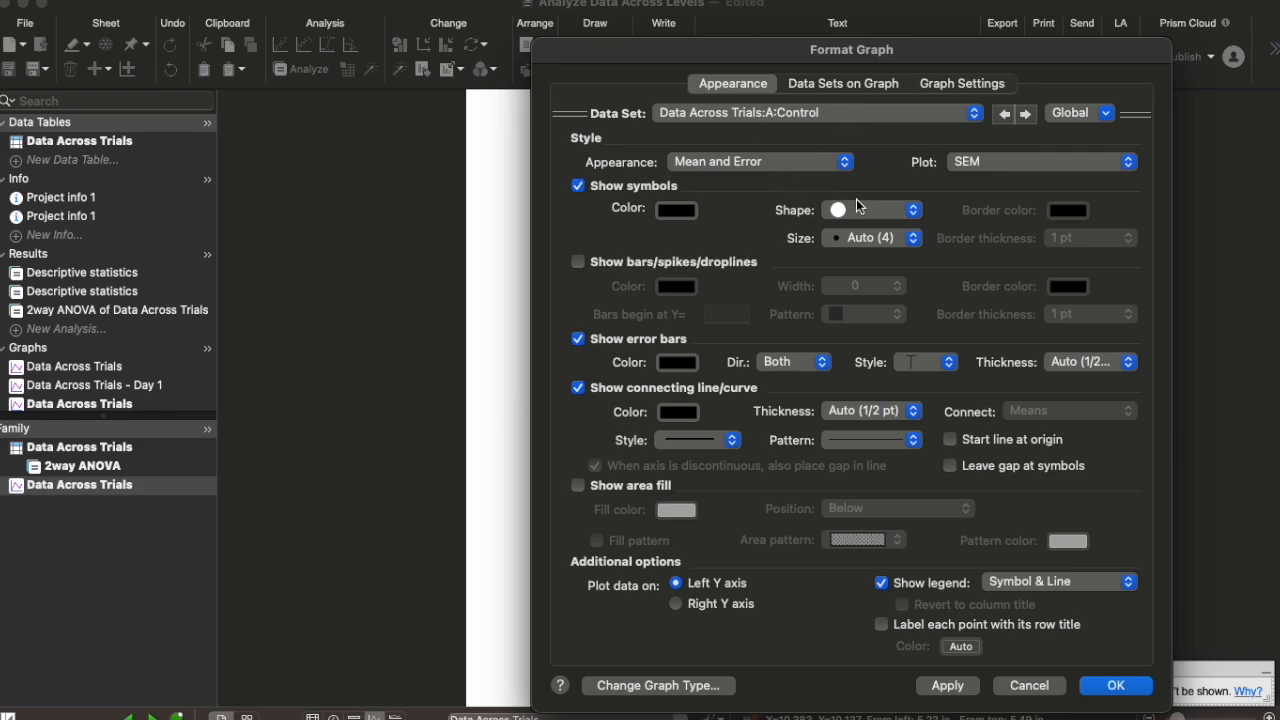
{"action": "left_click", "coordinate": [676, 210]}
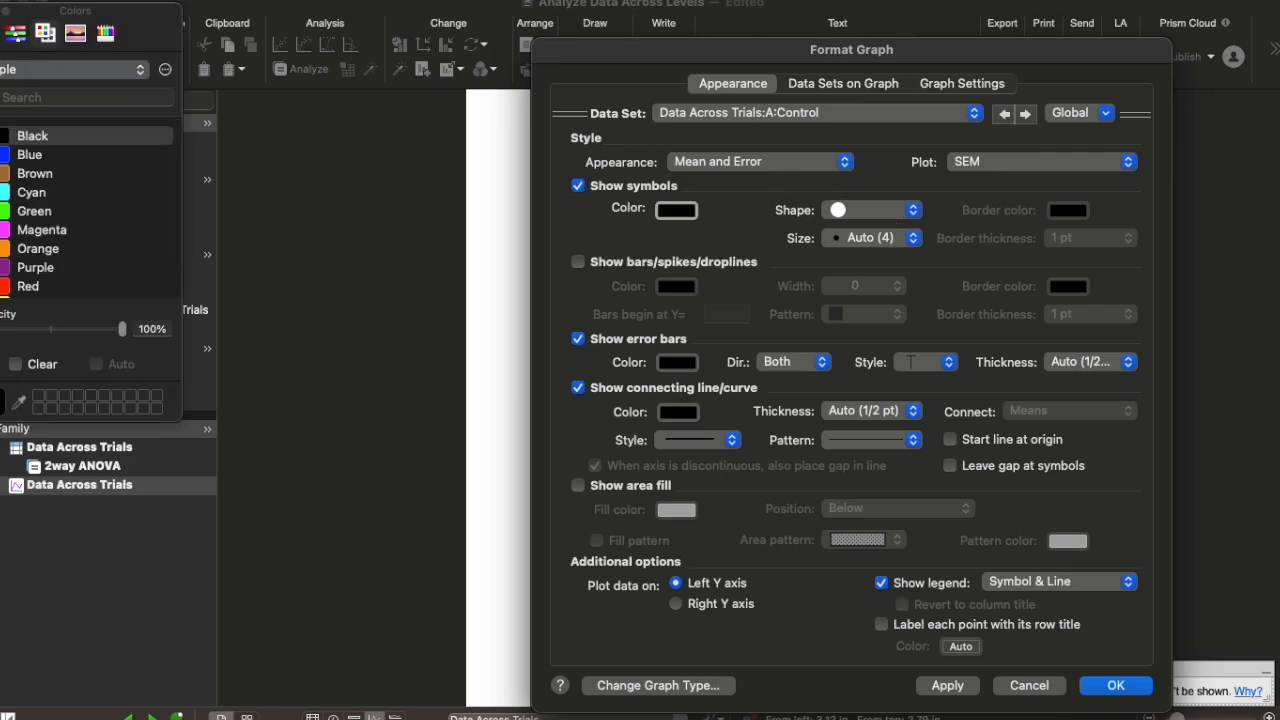
{"action": "left_click", "coordinate": [3, 11]}
{"action": "left_click", "coordinate": [1029, 685]}
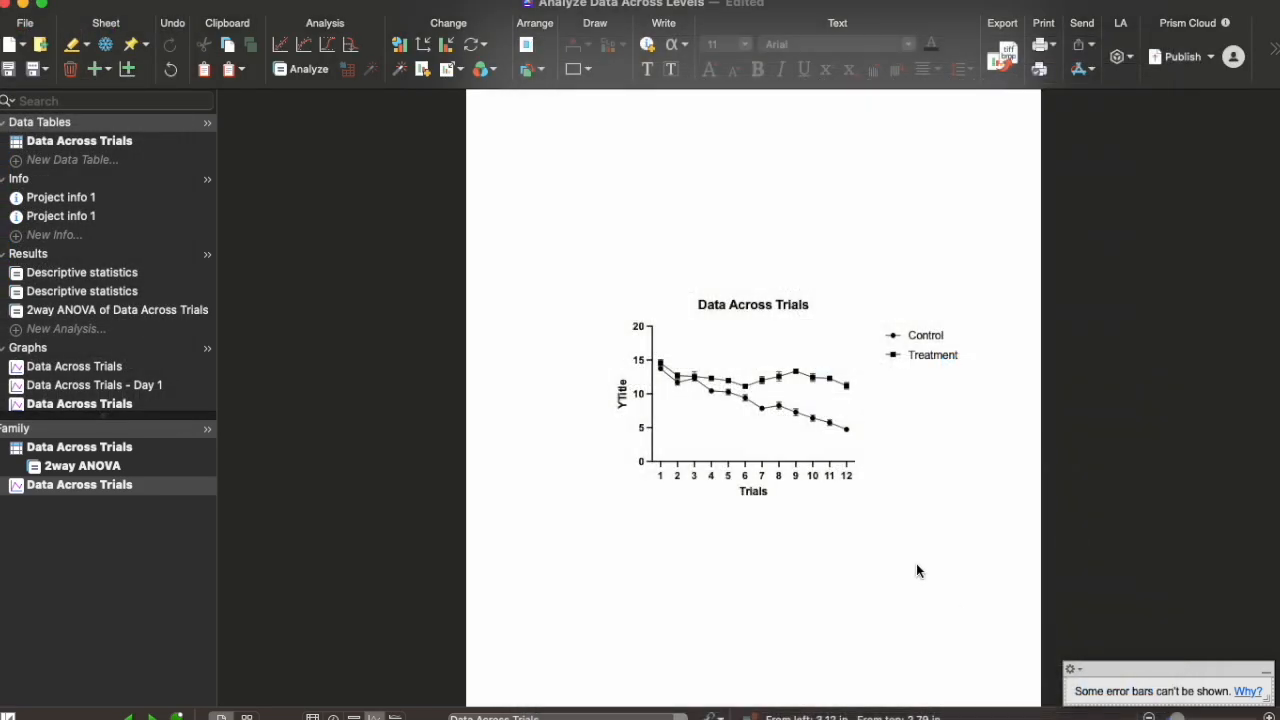
Duplicate the Data Across Trials data table as a new sheet.
{"action": "left_click", "coordinate": [108, 144]}
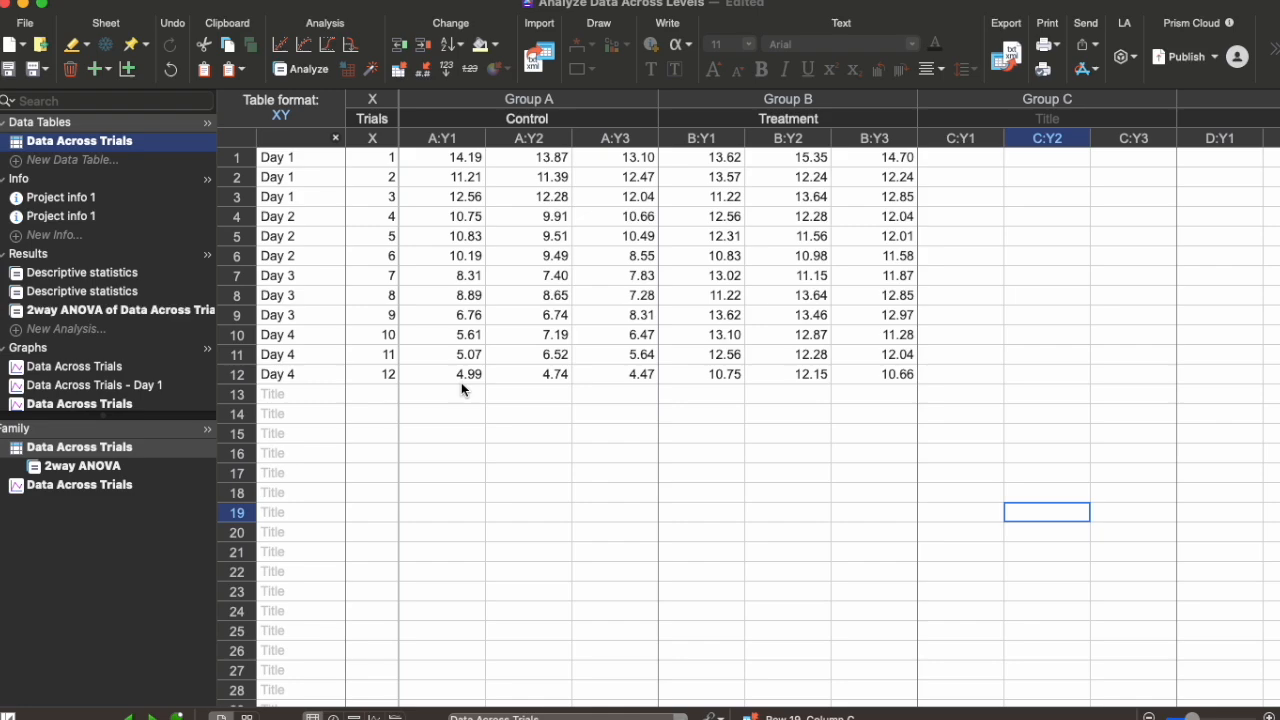
{"action": "right_click", "coordinate": [109, 148]}
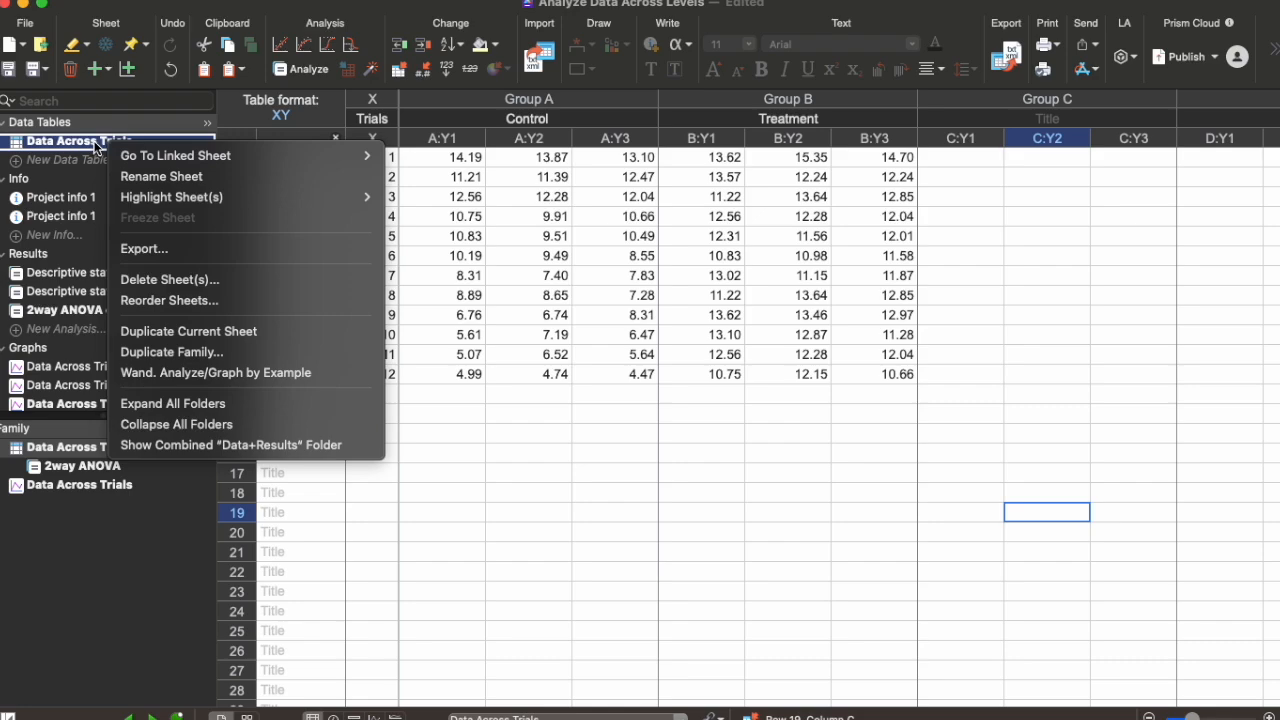
{"action": "left_click", "coordinate": [243, 333]}
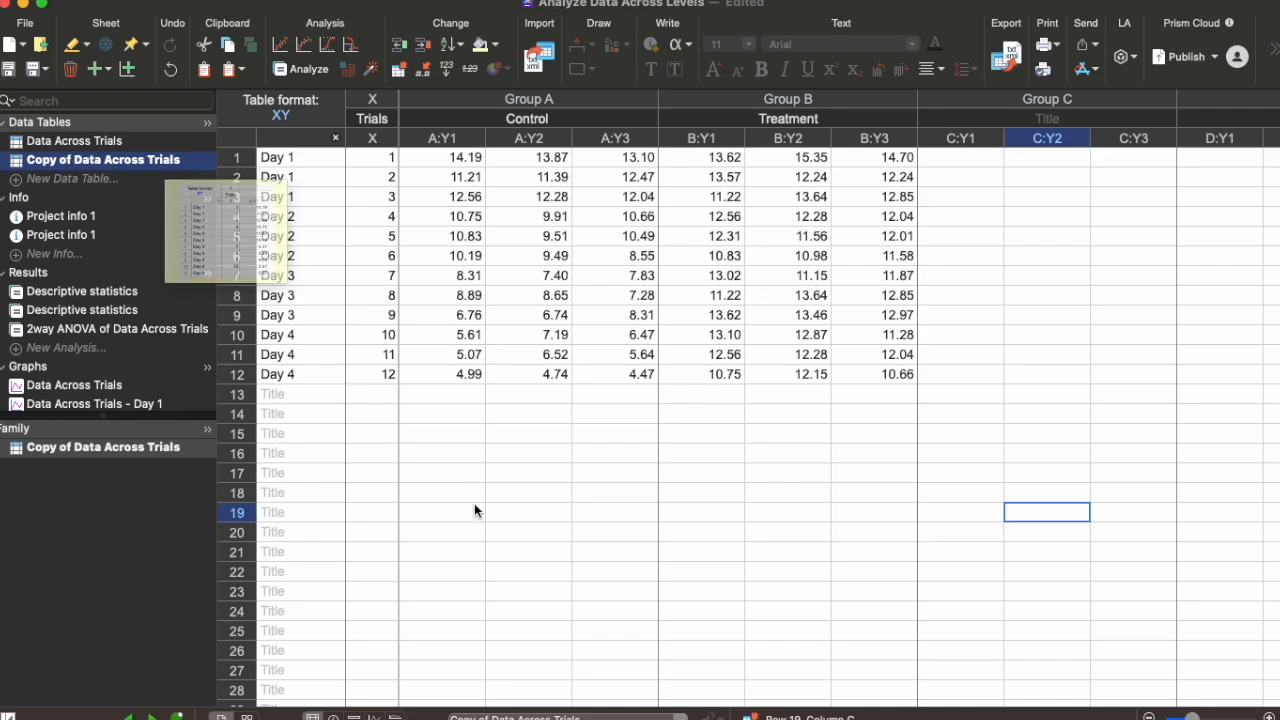
Clear rows 4 to 12 of the copied table, keeping only the Day 1 trials.
{"action": "left_click", "coordinate": [503, 474]}
{"action": "left_click_drag", "start_coordinate": [240, 217], "coordinate": [237, 375]}
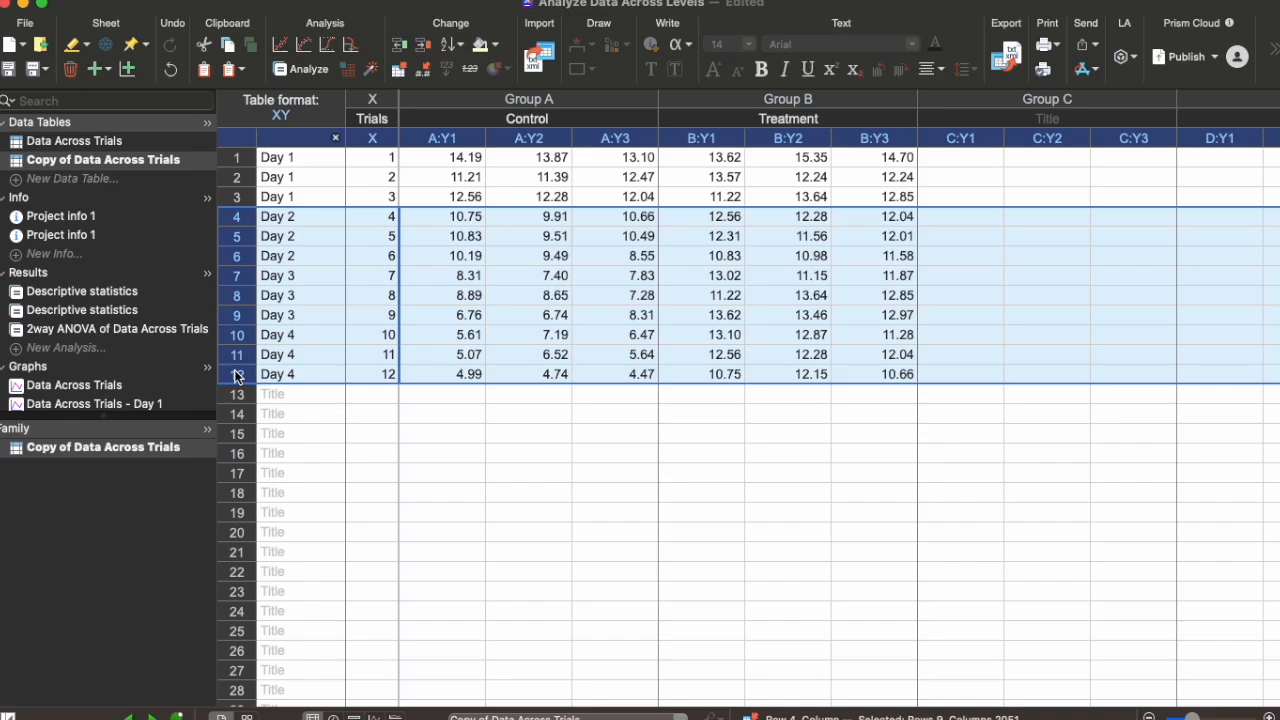
{"action": "key", "text": "Delete"}
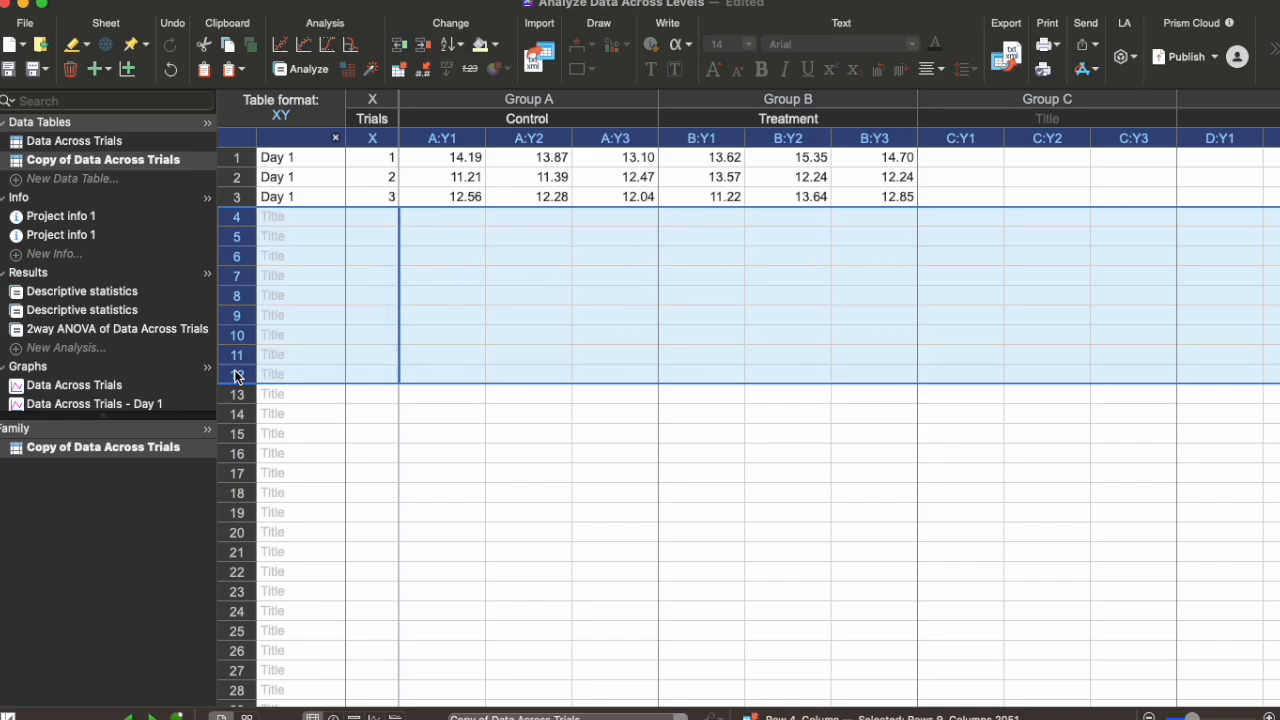
Rename the copied data table as "Data Across Trials - Day1".
{"action": "right_click", "coordinate": [162, 160]}
{"action": "left_click", "coordinate": [218, 183]}
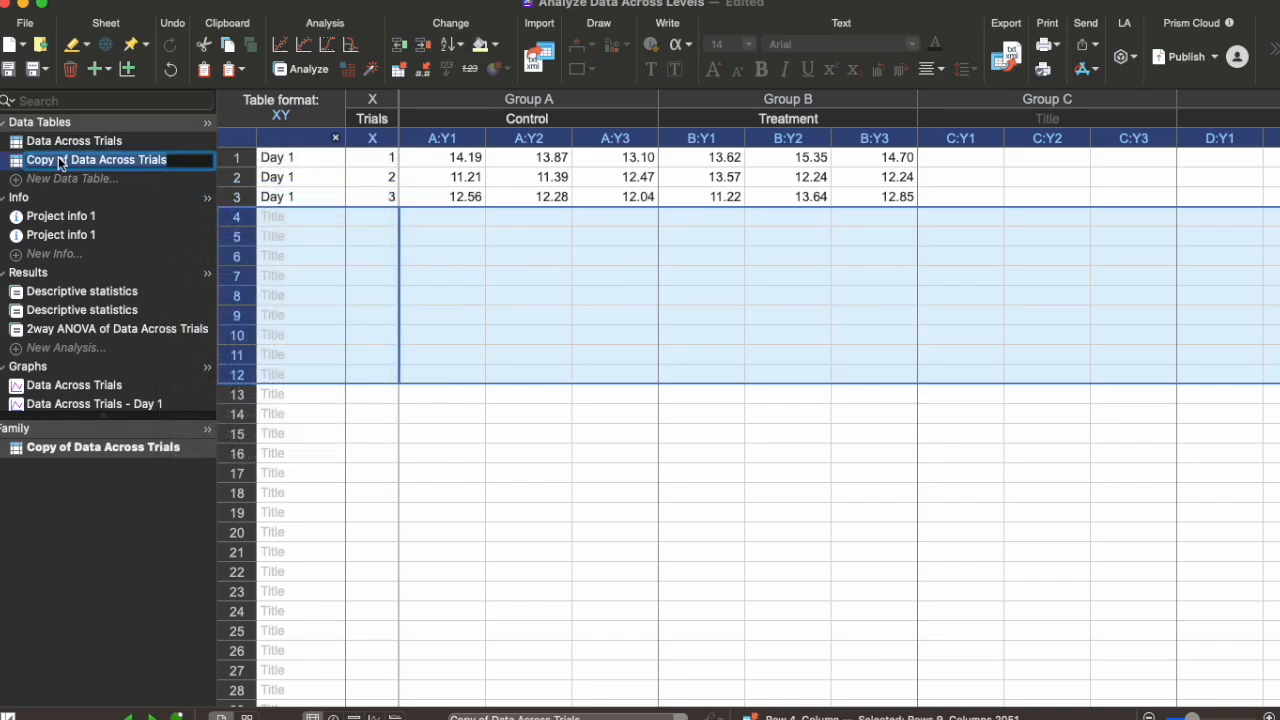
{"action": "left_click_drag", "start_coordinate": [72, 160], "coordinate": [5, 171]}
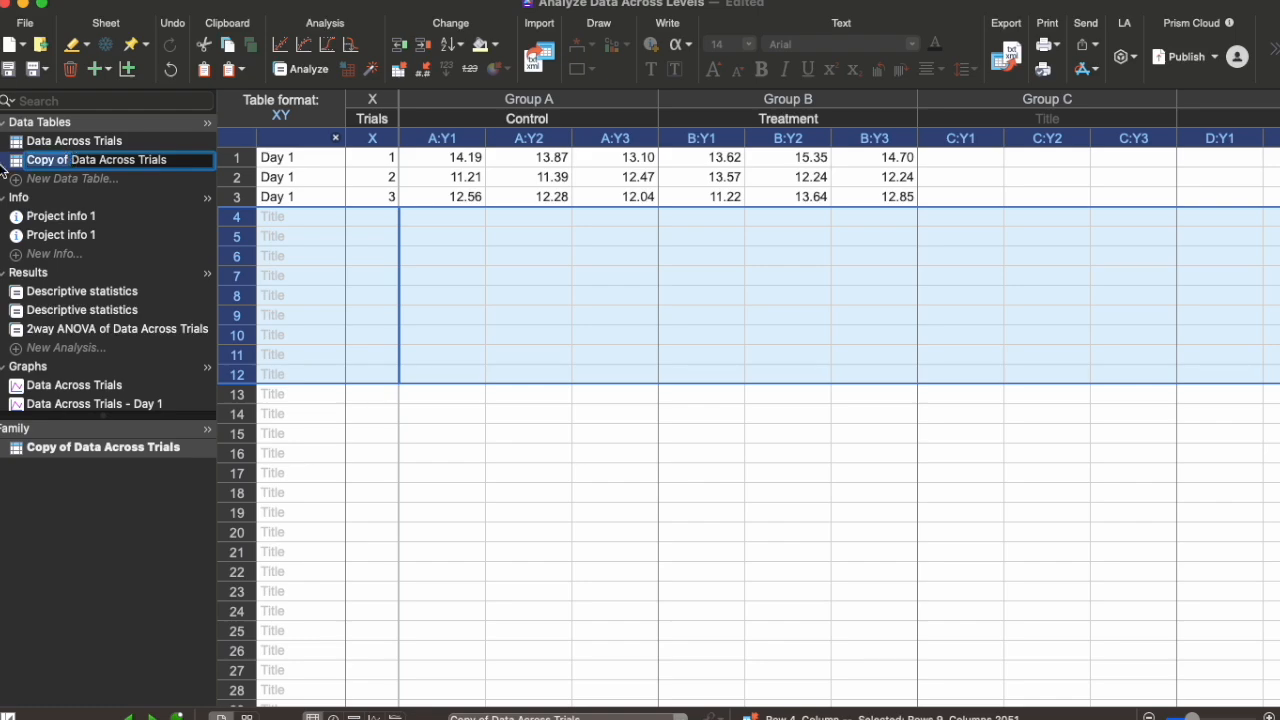
{"action": "key", "text": "BackSpace"}
{"action": "key", "text": "End"}
{"action": "type", "text": "- "}
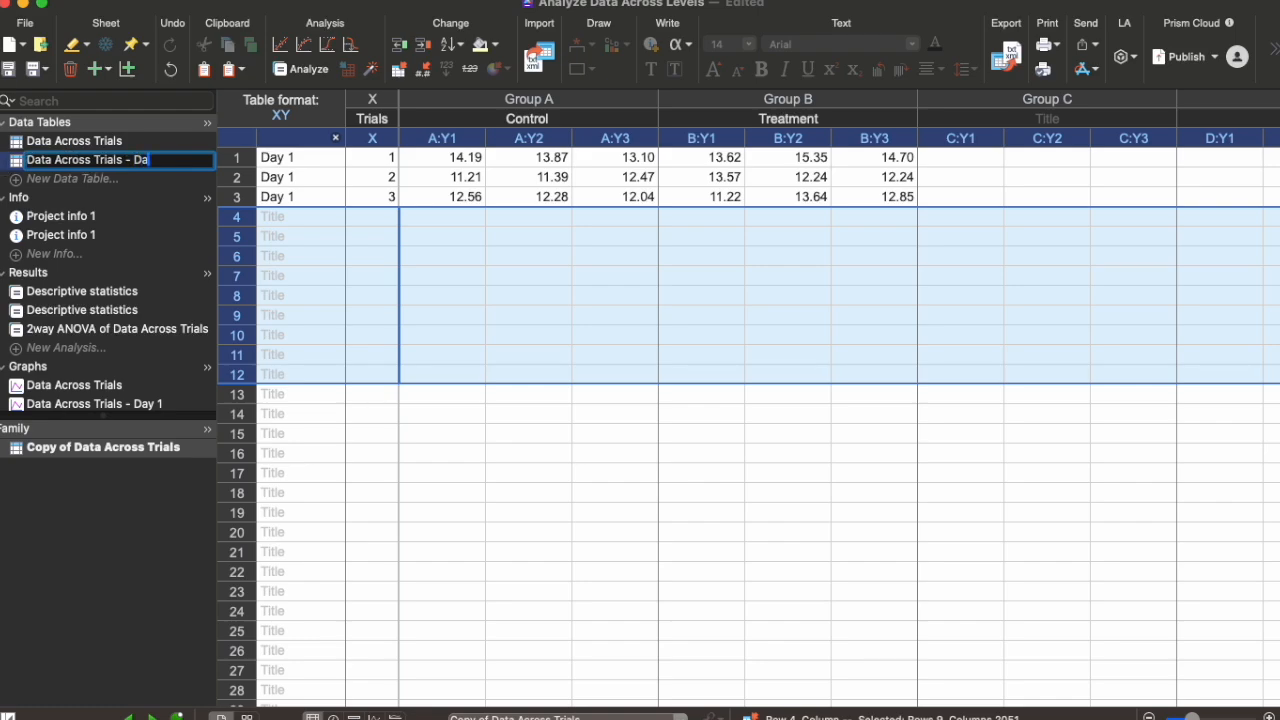
{"action": "type", "text": "Day1"}
{"action": "left_click", "coordinate": [441, 512]}
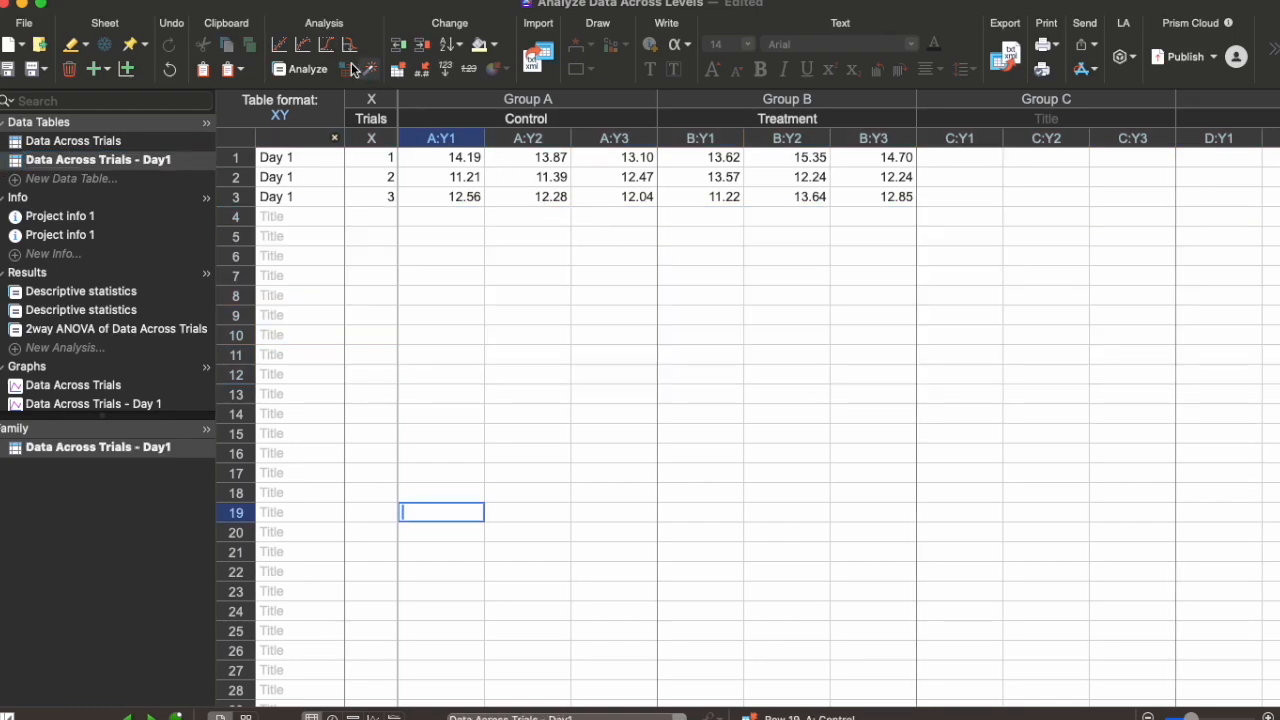
Run descriptive statistics on the Day 1 table's Control and Treatment data, with mean, SD, SEM, minimum, maximum and range, averaging the replicates per row.
{"action": "left_click", "coordinate": [302, 69]}
{"action": "scroll", "coordinate": [678, 520], "scroll_direction": "down", "scroll_amount": 5}
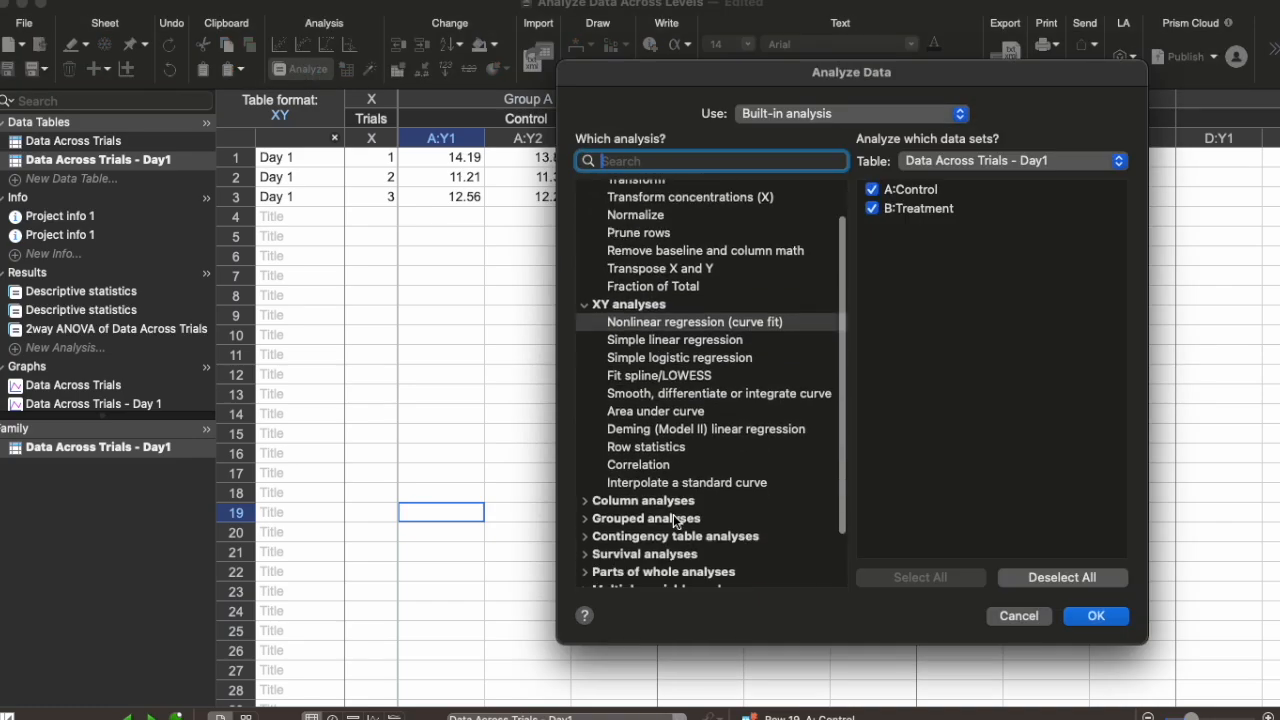
{"action": "left_click", "coordinate": [661, 443]}
{"action": "scroll", "coordinate": [661, 443], "scroll_direction": "down", "scroll_amount": 3}
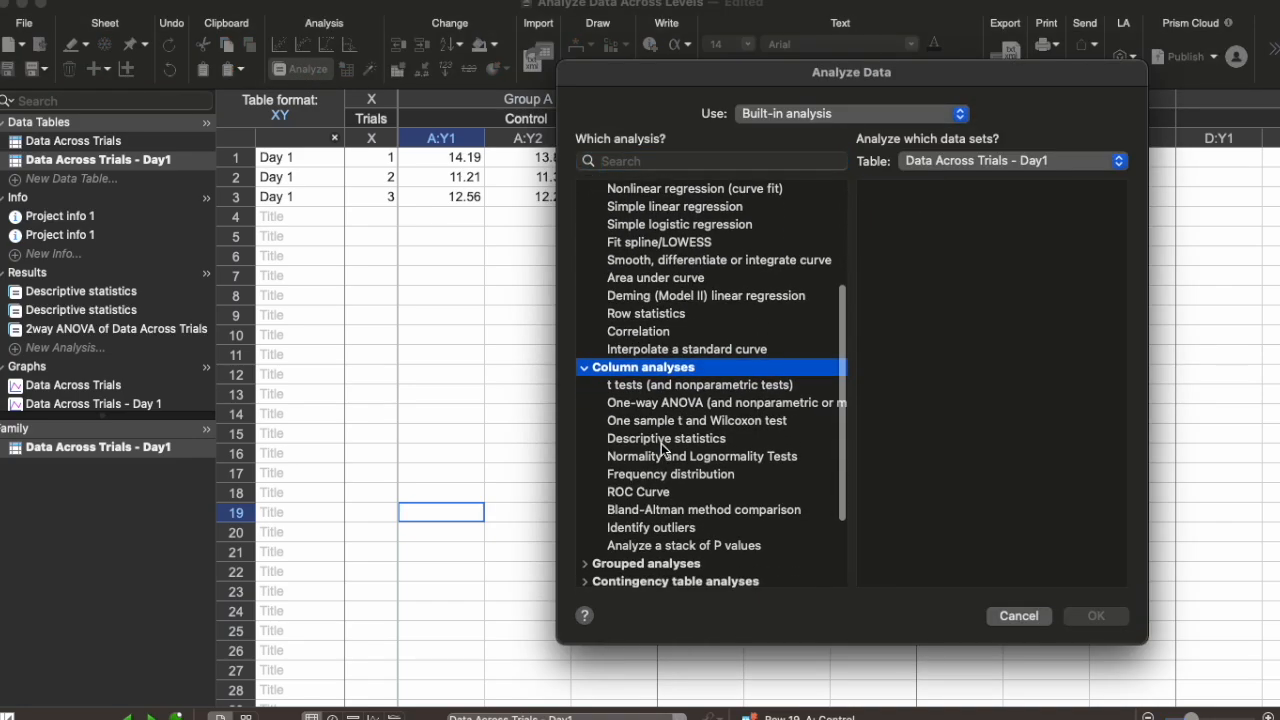
{"action": "left_click", "coordinate": [666, 441]}
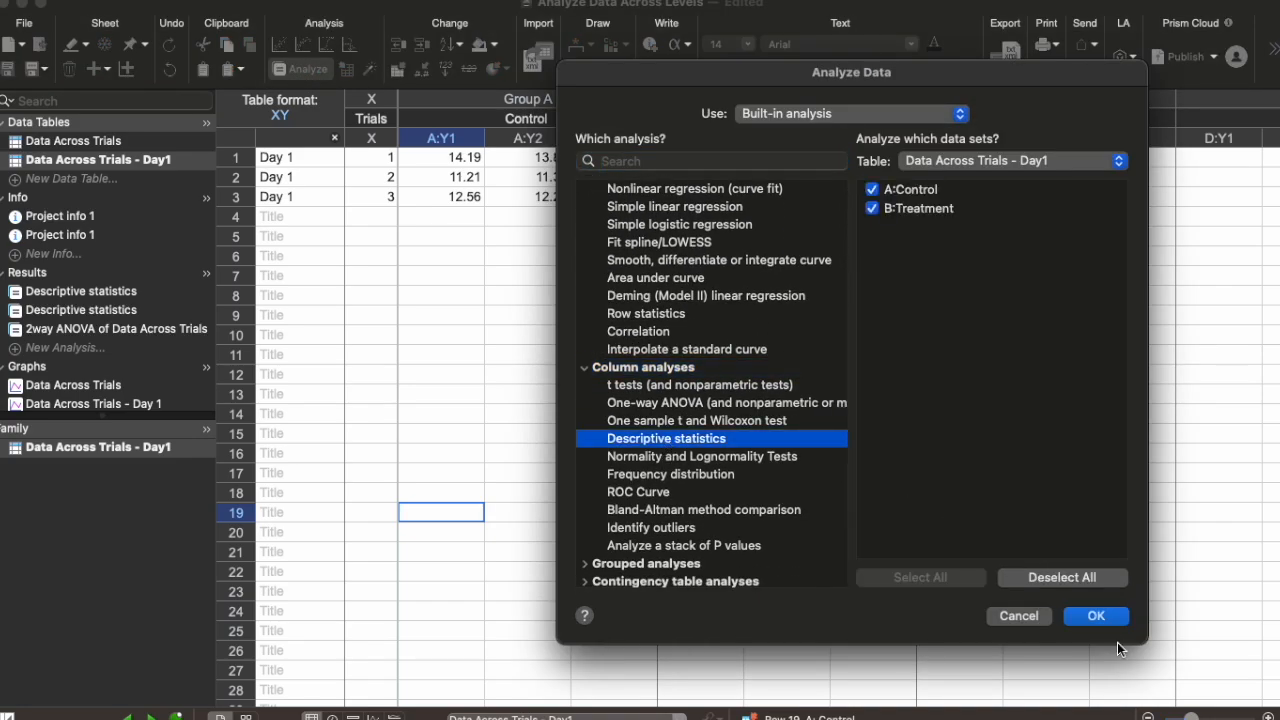
{"action": "left_click", "coordinate": [1096, 616]}
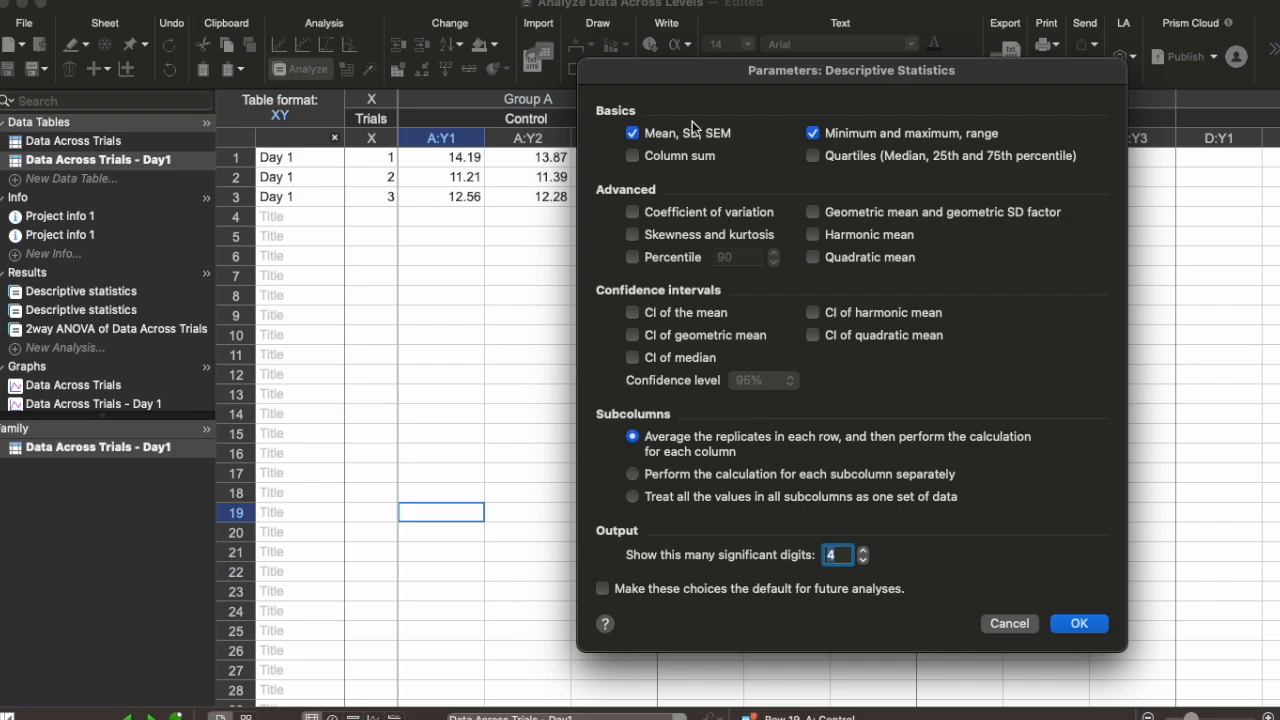
{"action": "left_click", "coordinate": [1081, 623]}
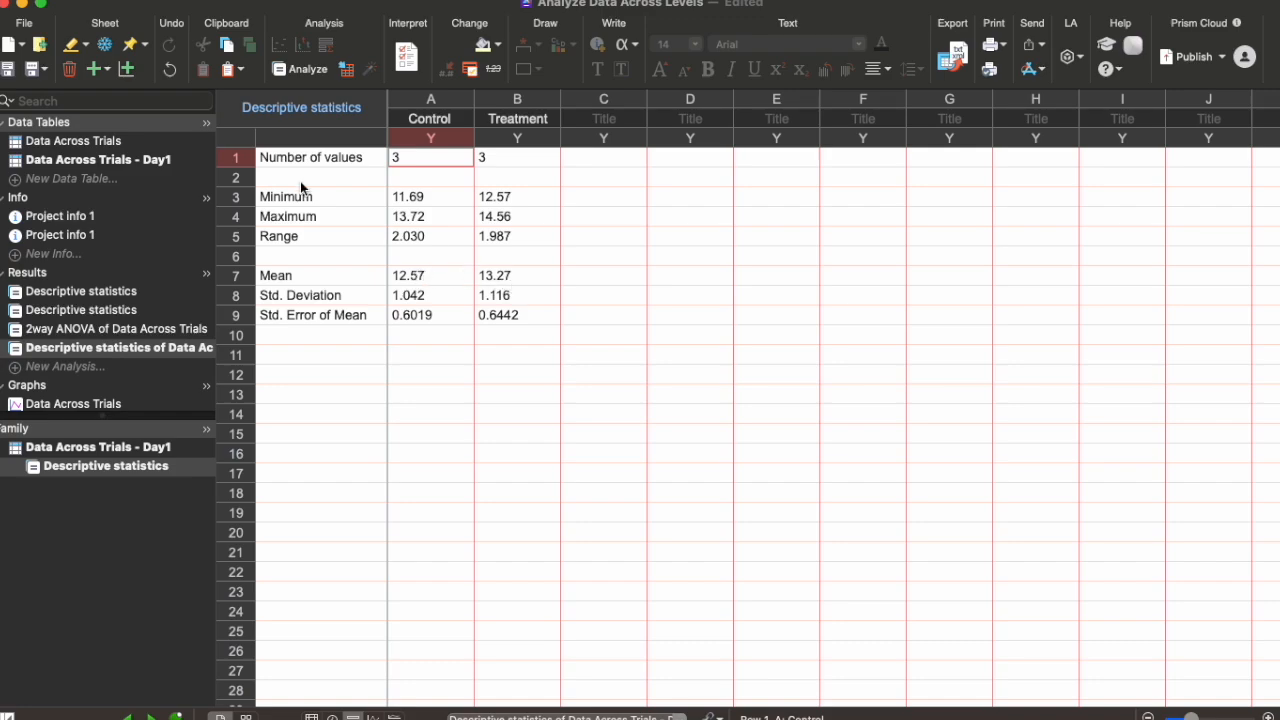
Duplicate the full Data Across Trials data table and rename the copy as "Data Across Trials - Day 2".
{"action": "left_click", "coordinate": [127, 140]}
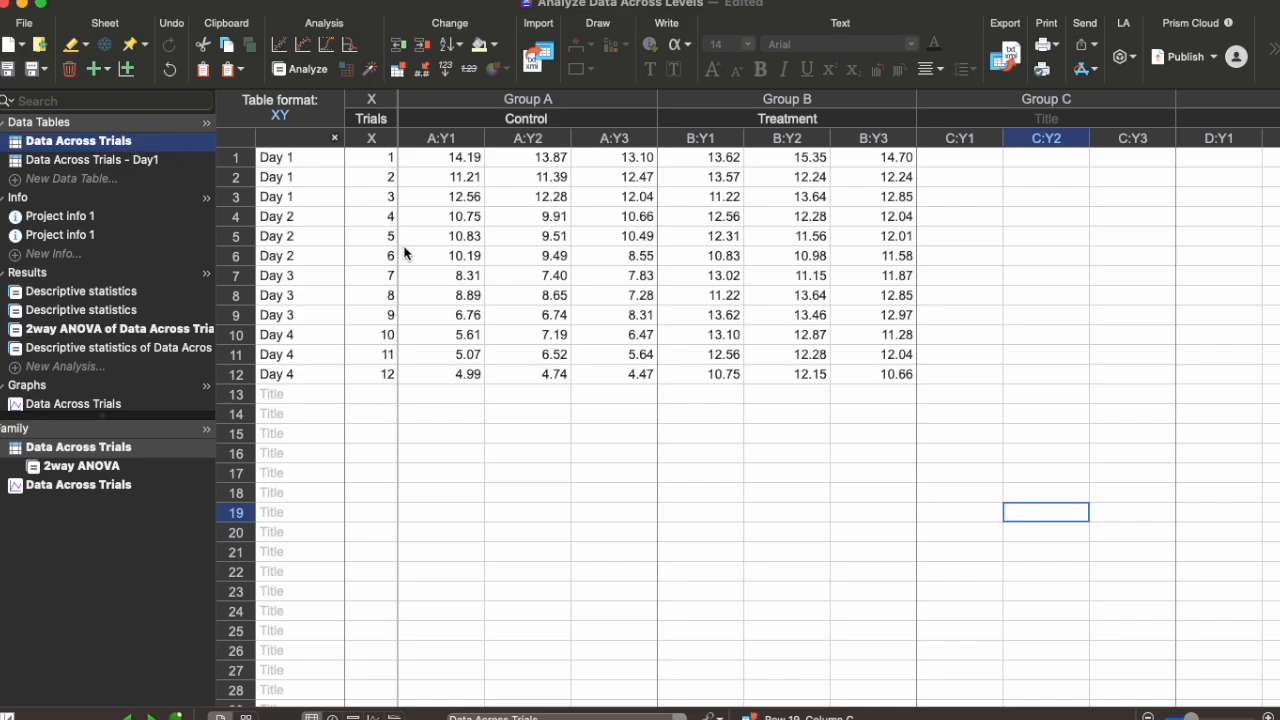
{"action": "right_click", "coordinate": [80, 146]}
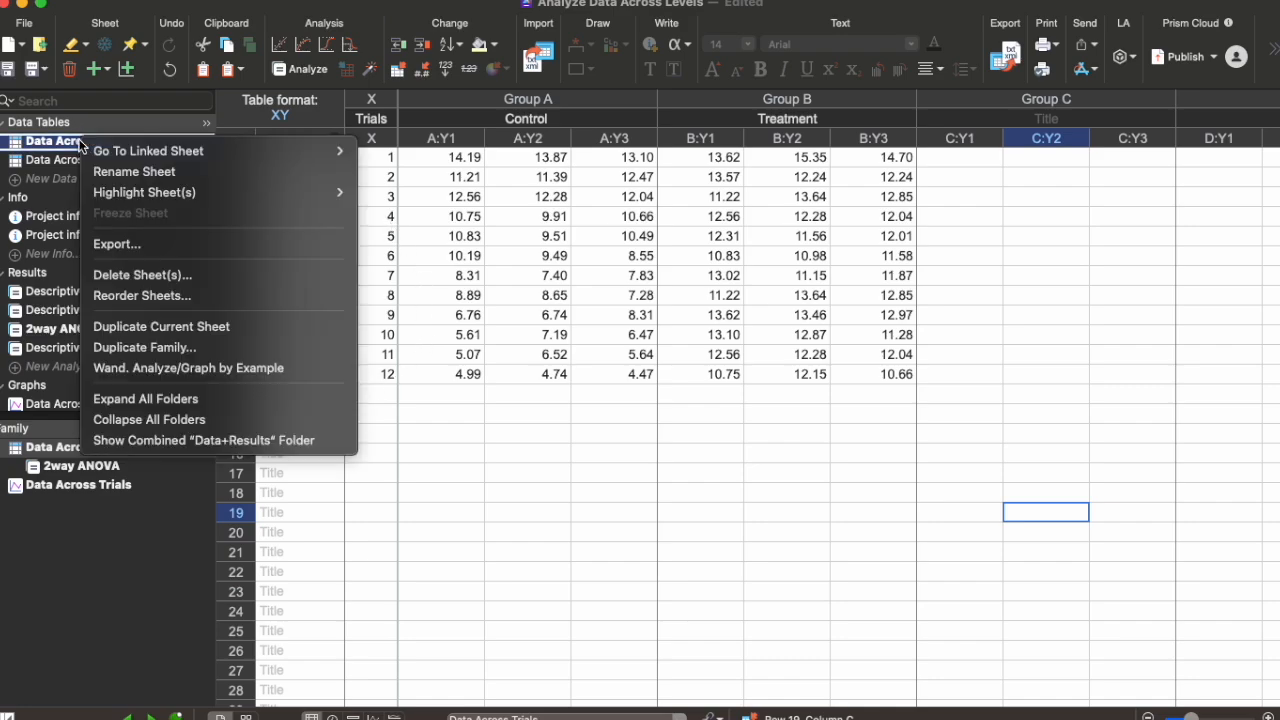
{"action": "left_click", "coordinate": [222, 333]}
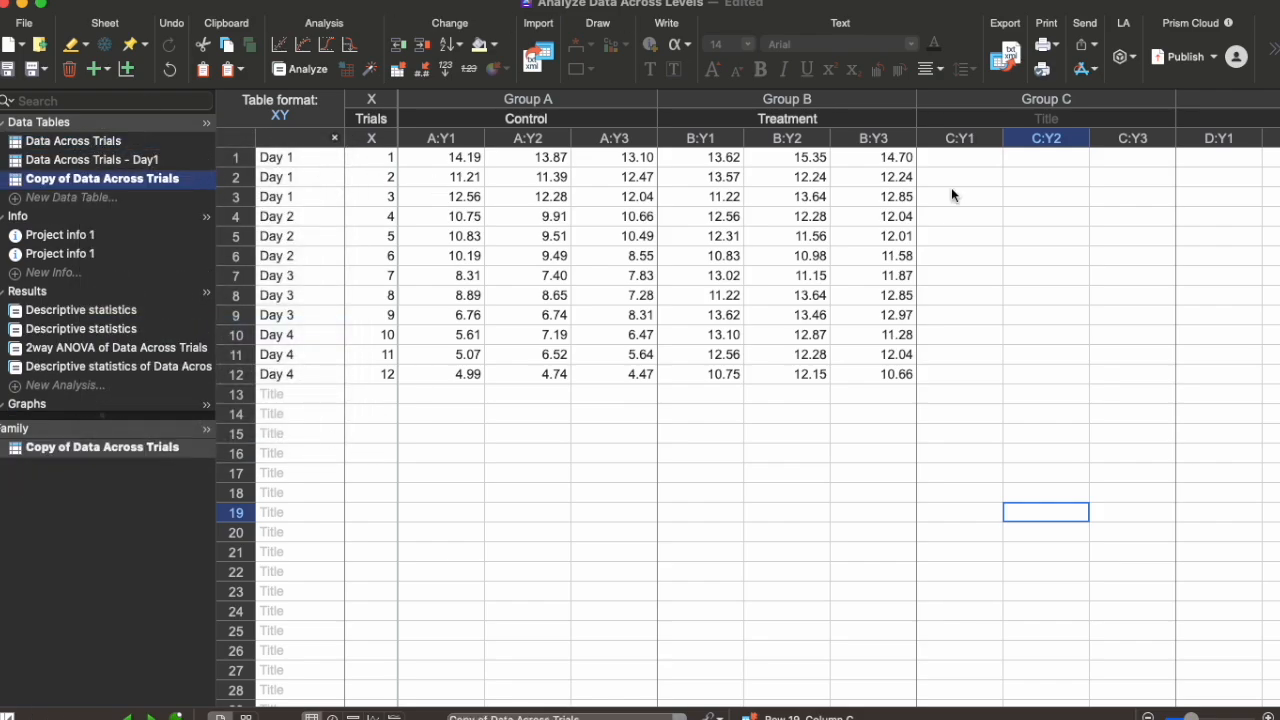
{"action": "right_click", "coordinate": [151, 177]}
{"action": "left_click", "coordinate": [263, 211]}
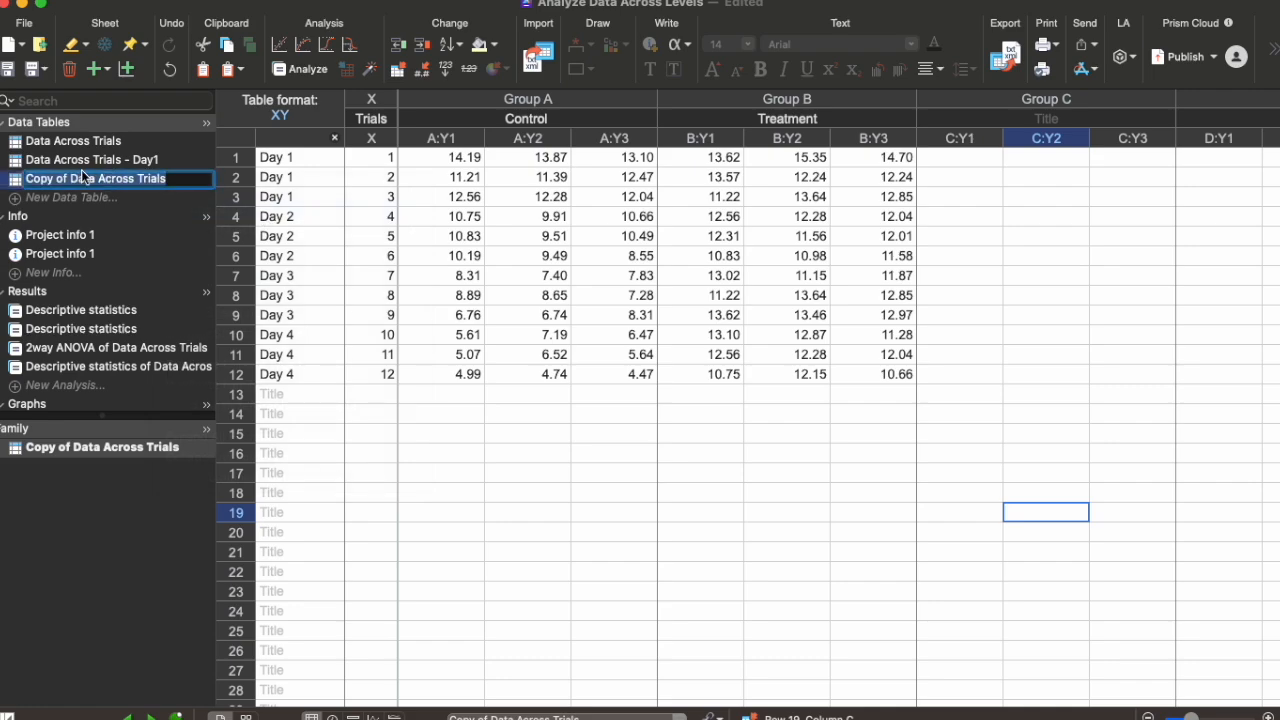
{"action": "left_click", "coordinate": [72, 178]}
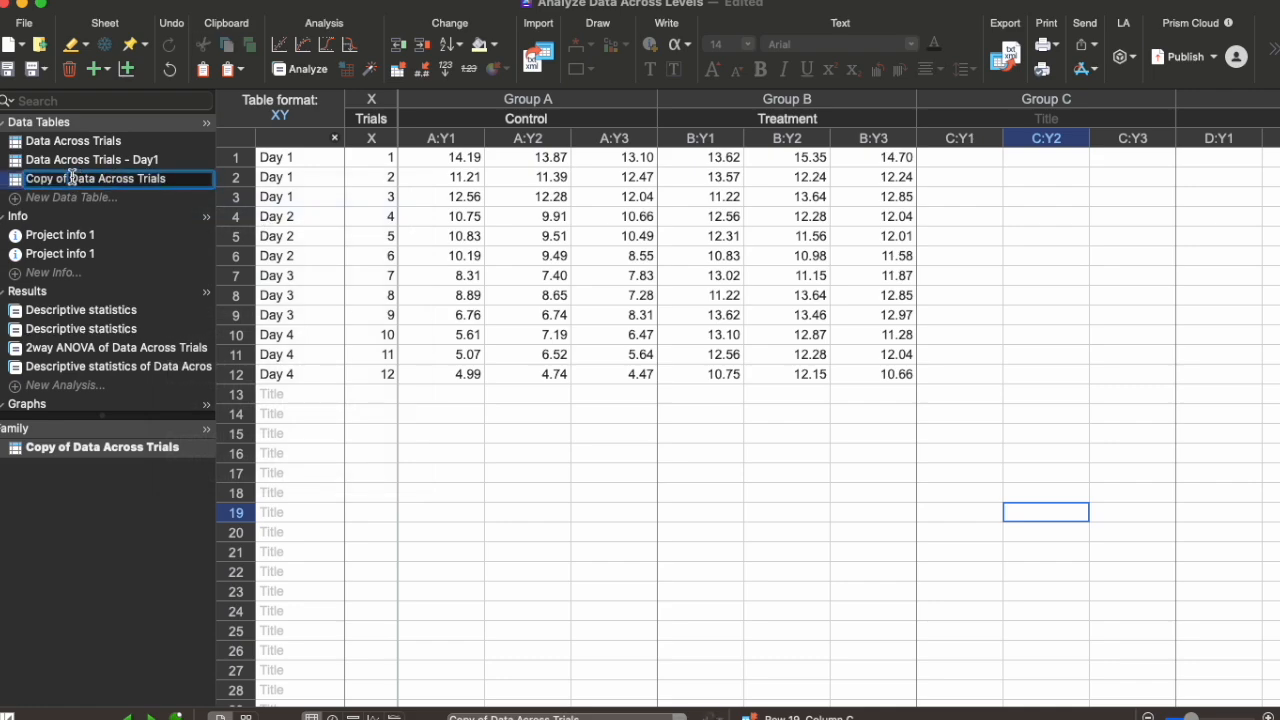
{"action": "left_click_drag", "start_coordinate": [72, 178], "coordinate": [25, 178]}
{"action": "key", "text": "BackSpace"}
{"action": "key", "text": "Return"}
{"action": "left_click", "coordinate": [527, 532]}
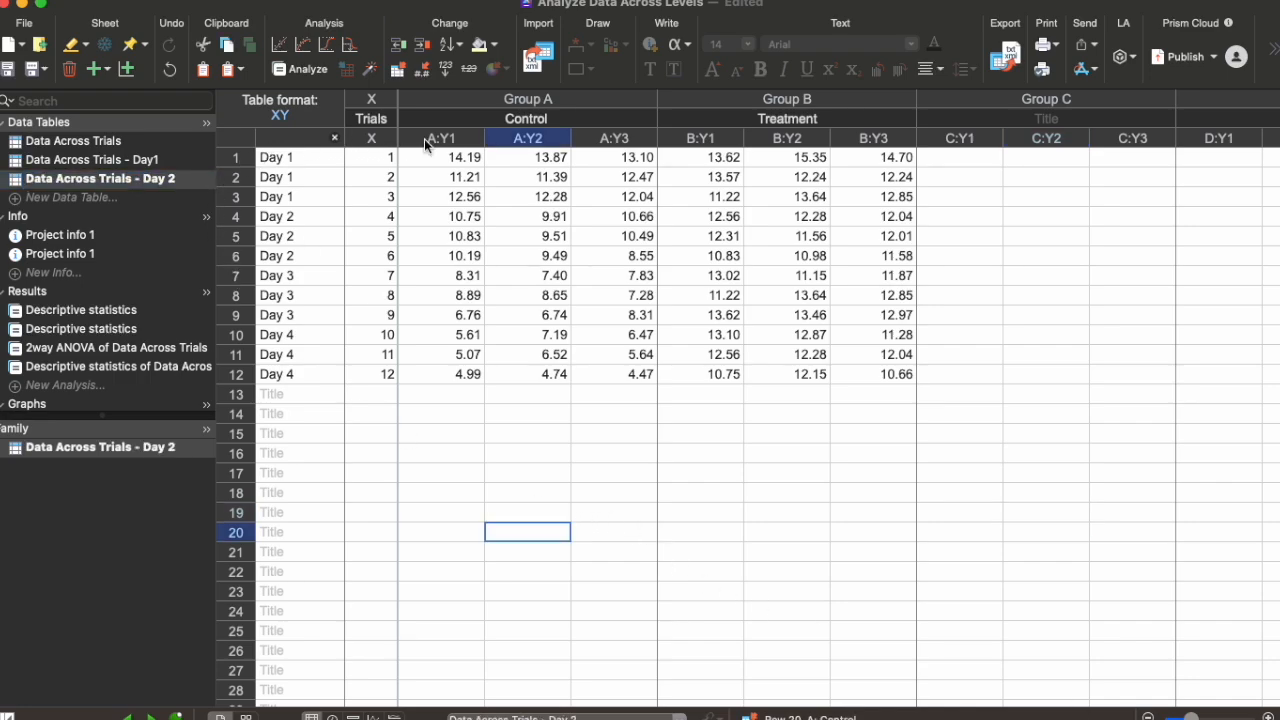
Run descriptive statistics on the Day 2 table's Control and Treatment data, averaging the replicates in each row.
{"action": "left_click", "coordinate": [308, 69]}
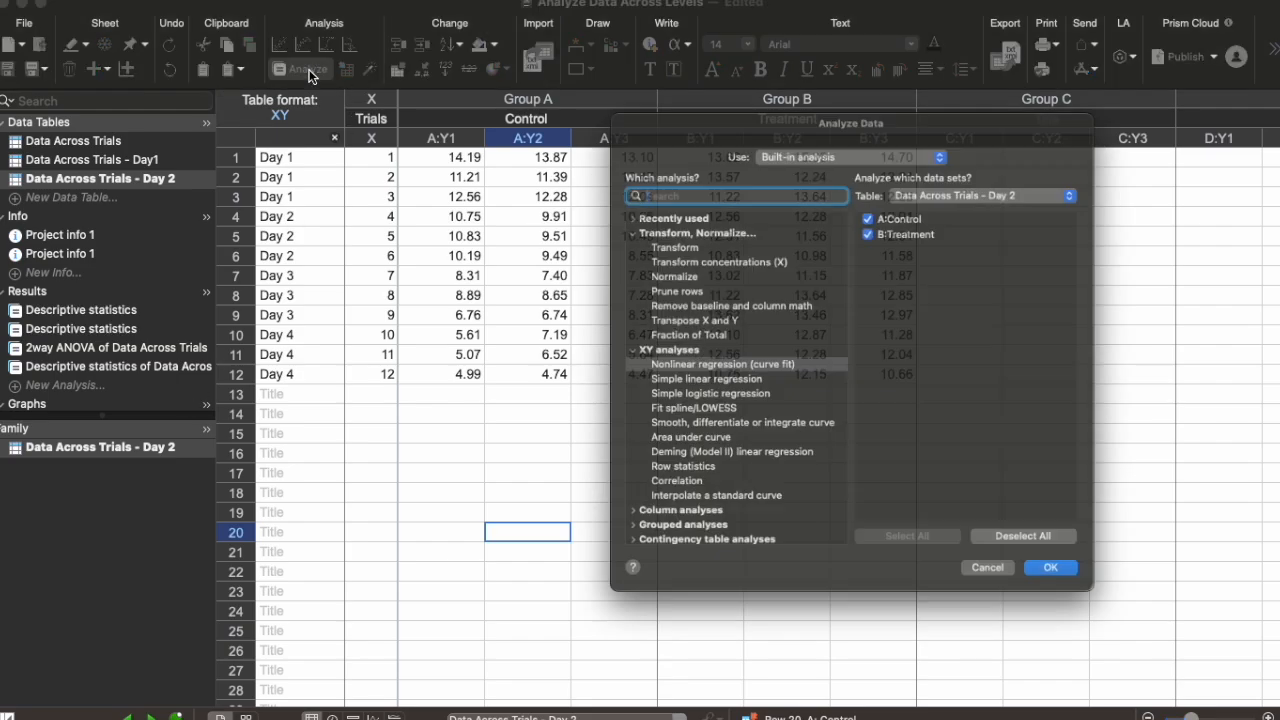
{"action": "scroll", "coordinate": [673, 521], "scroll_direction": "down", "scroll_amount": 3}
{"action": "left_click", "coordinate": [678, 437]}
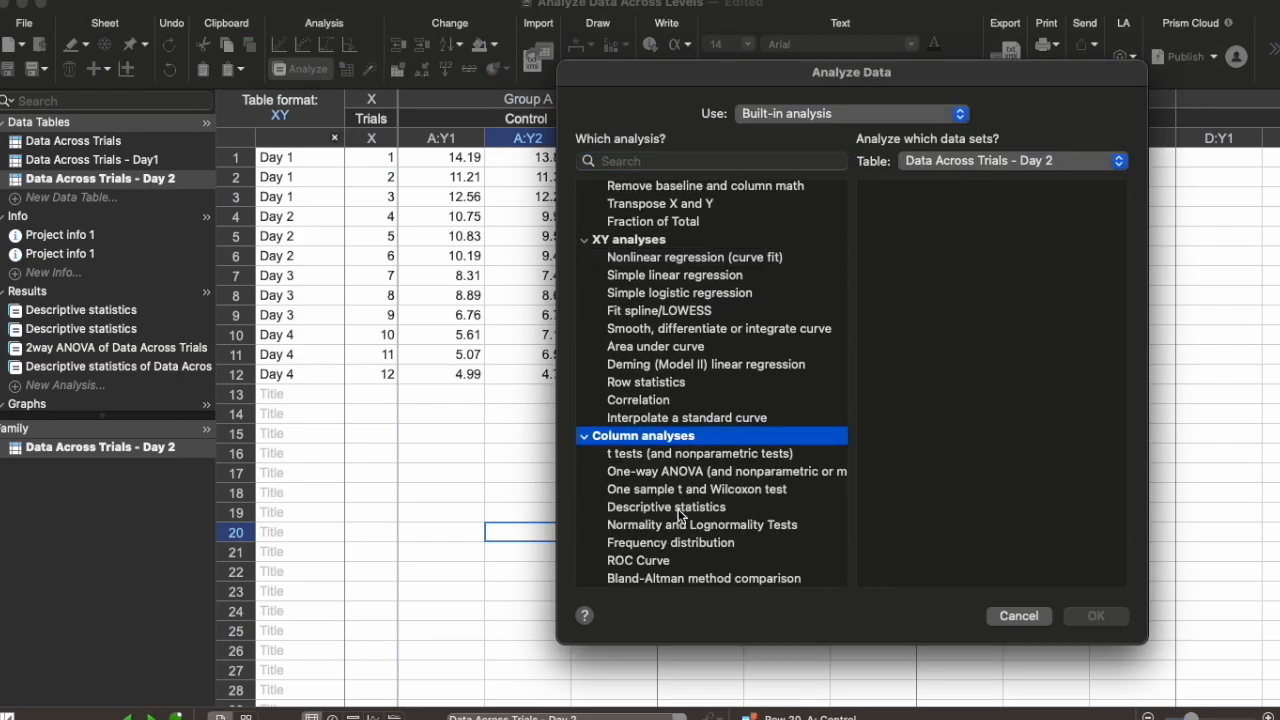
{"action": "left_click", "coordinate": [677, 512]}
{"action": "left_click", "coordinate": [1096, 616]}
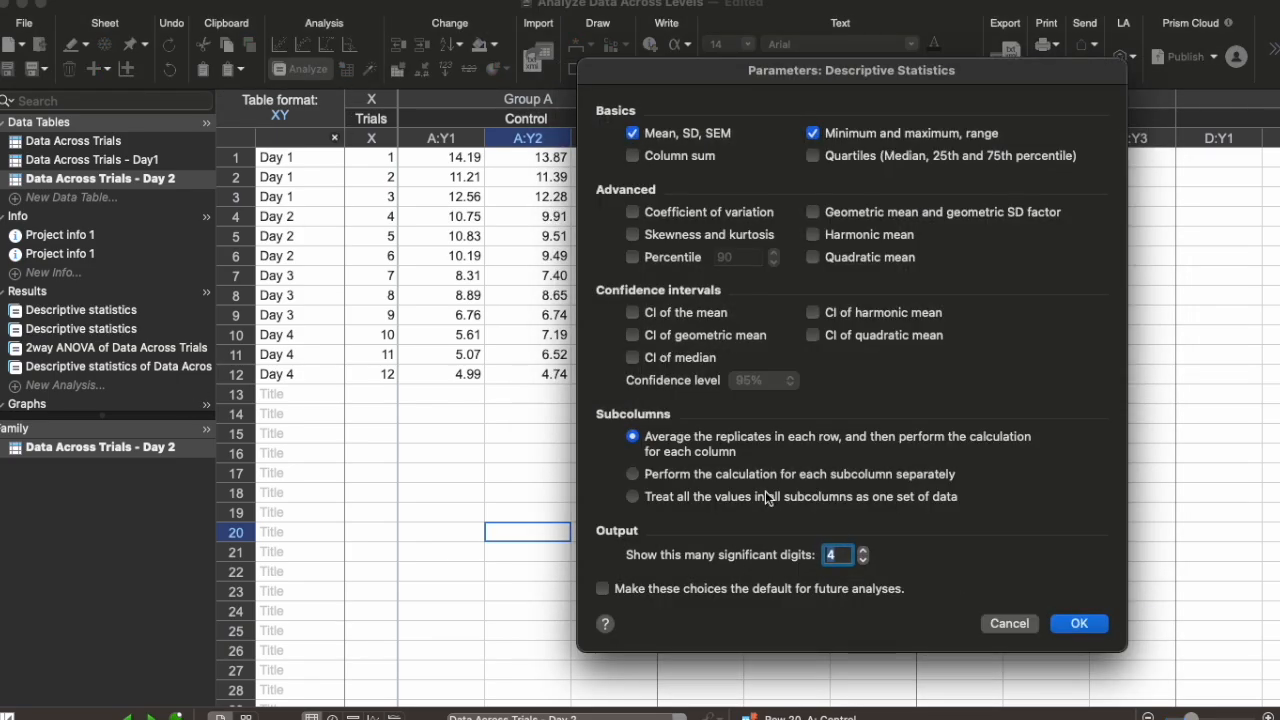
{"action": "left_click", "coordinate": [1090, 624]}
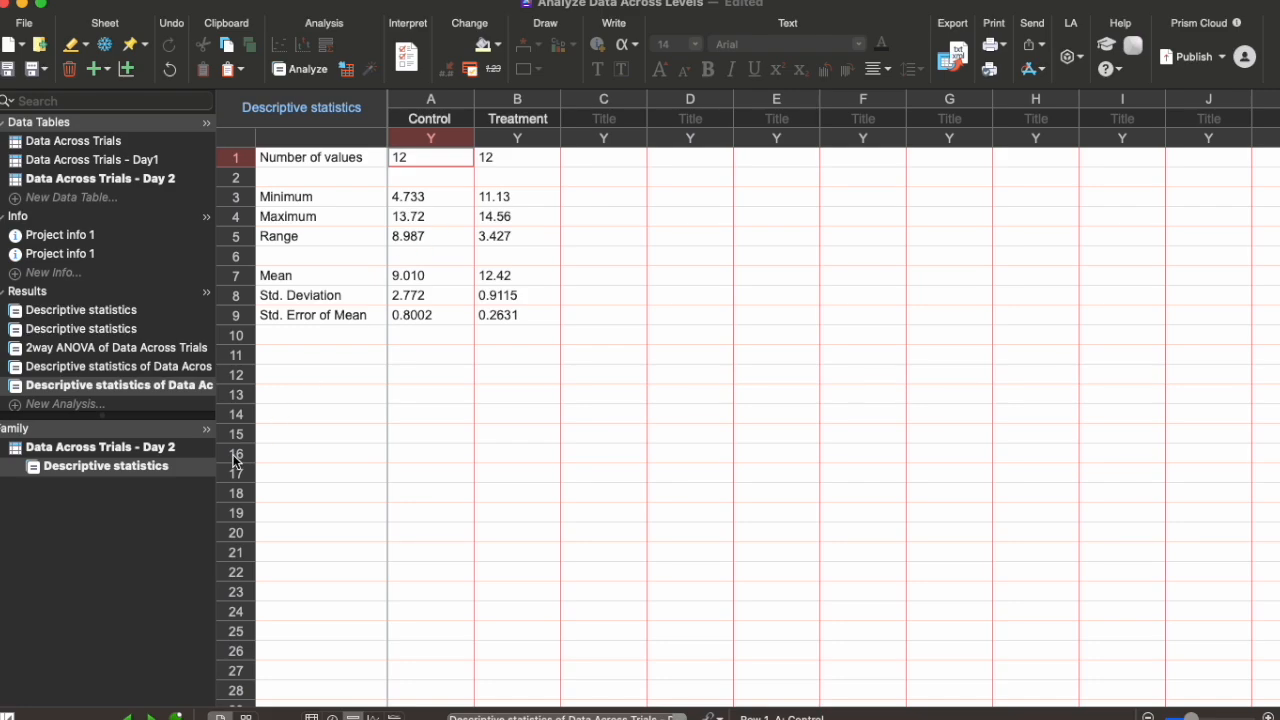
Duplicate the Day 2 data table together with its linked descriptive statistics sheet, keeping the same sheet name.
{"action": "left_click", "coordinate": [170, 450]}
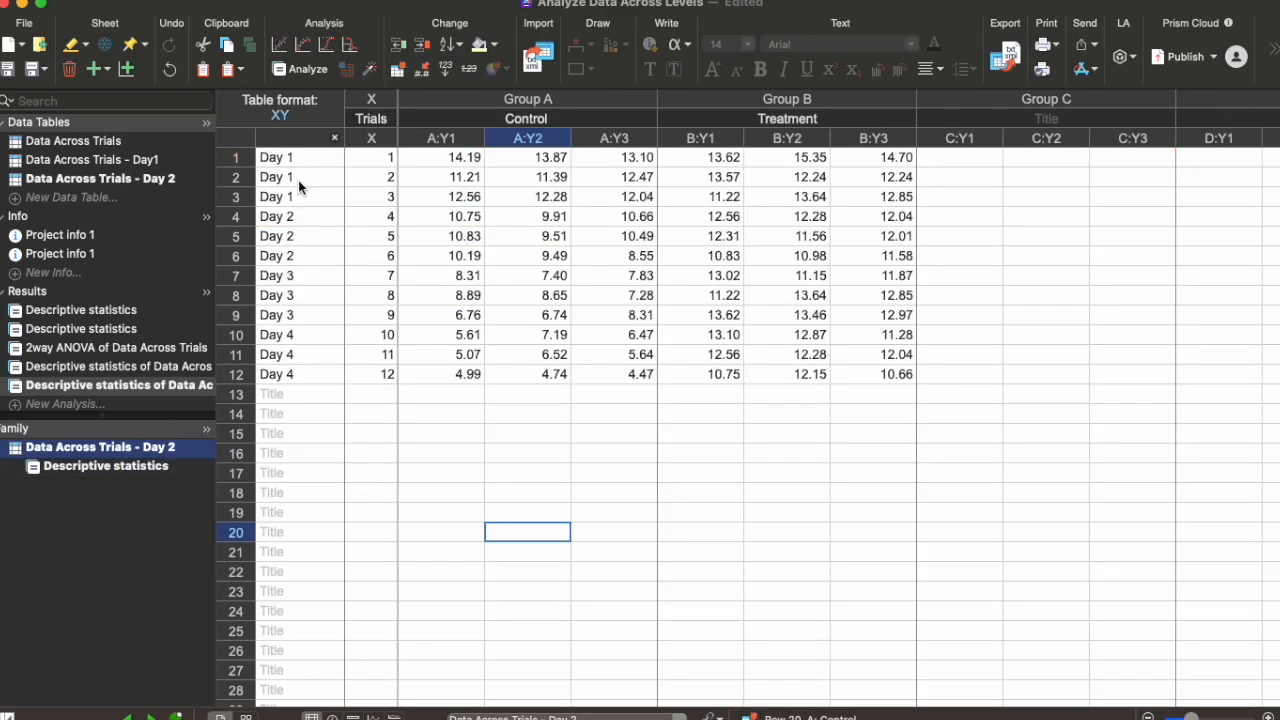
{"action": "right_click", "coordinate": [114, 178]}
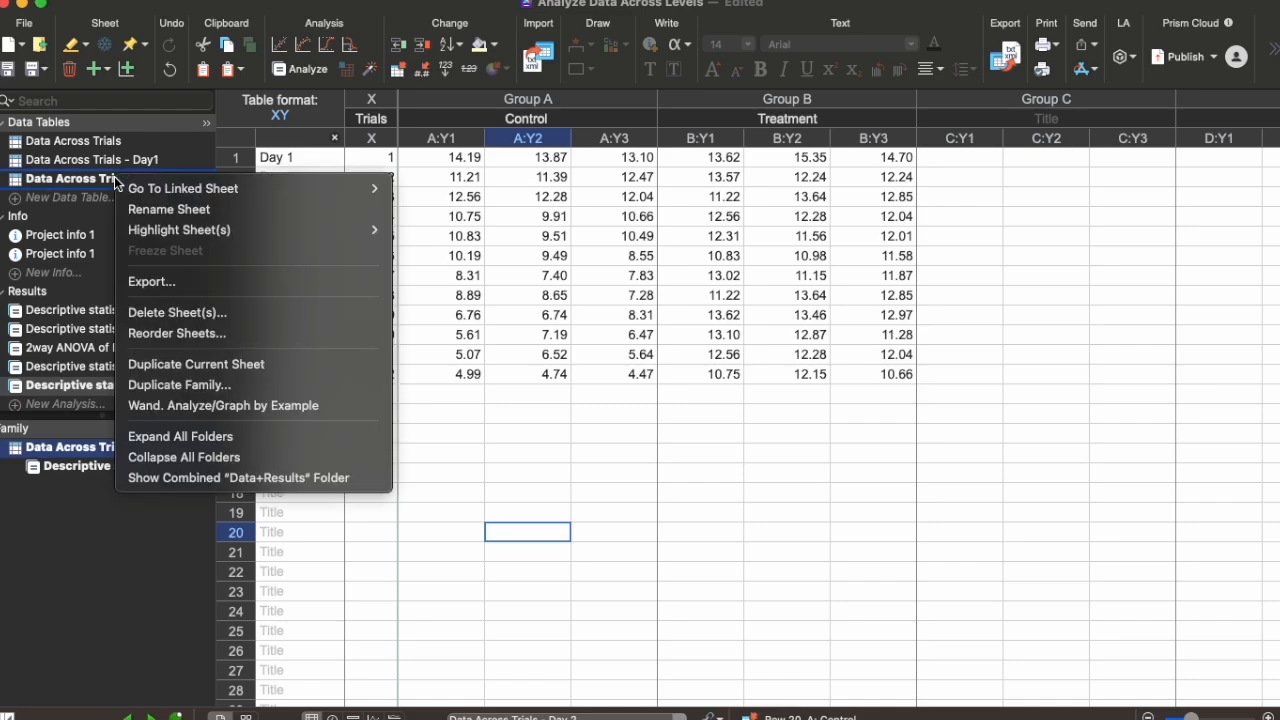
{"action": "left_click", "coordinate": [238, 388]}
{"action": "left_click", "coordinate": [990, 330]}
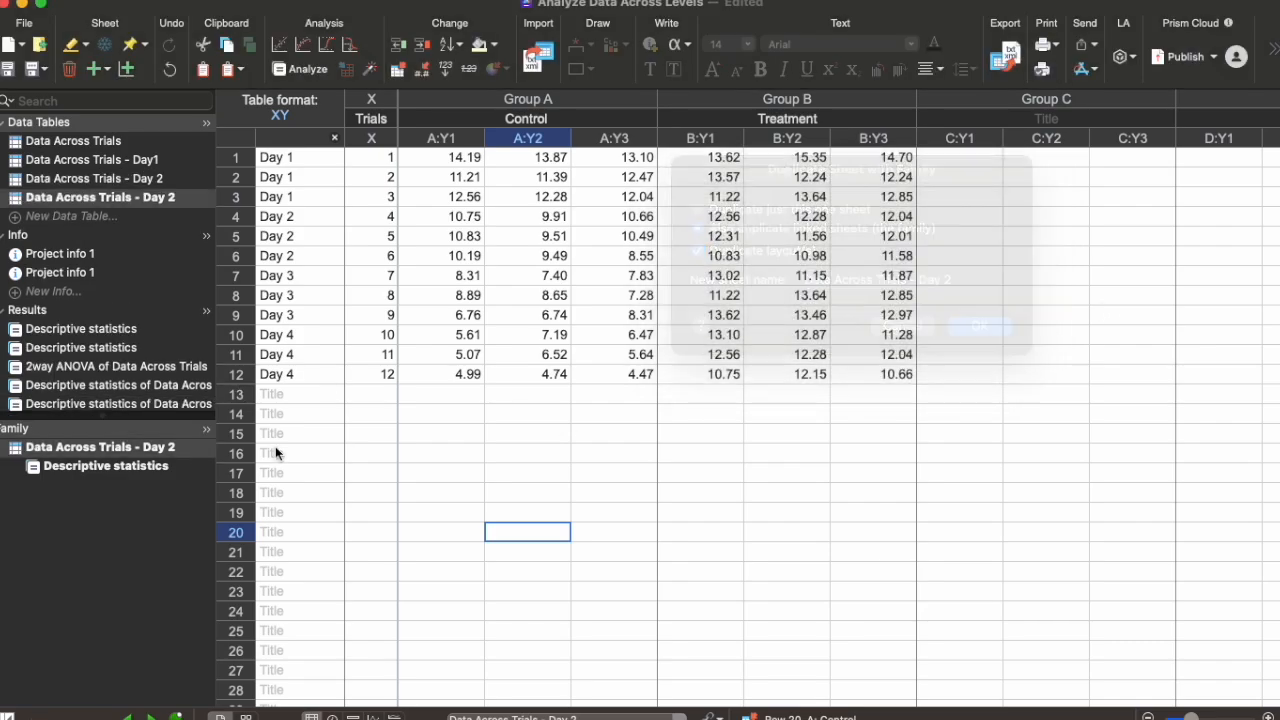
{"action": "mouse_move", "coordinate": [86, 470]}
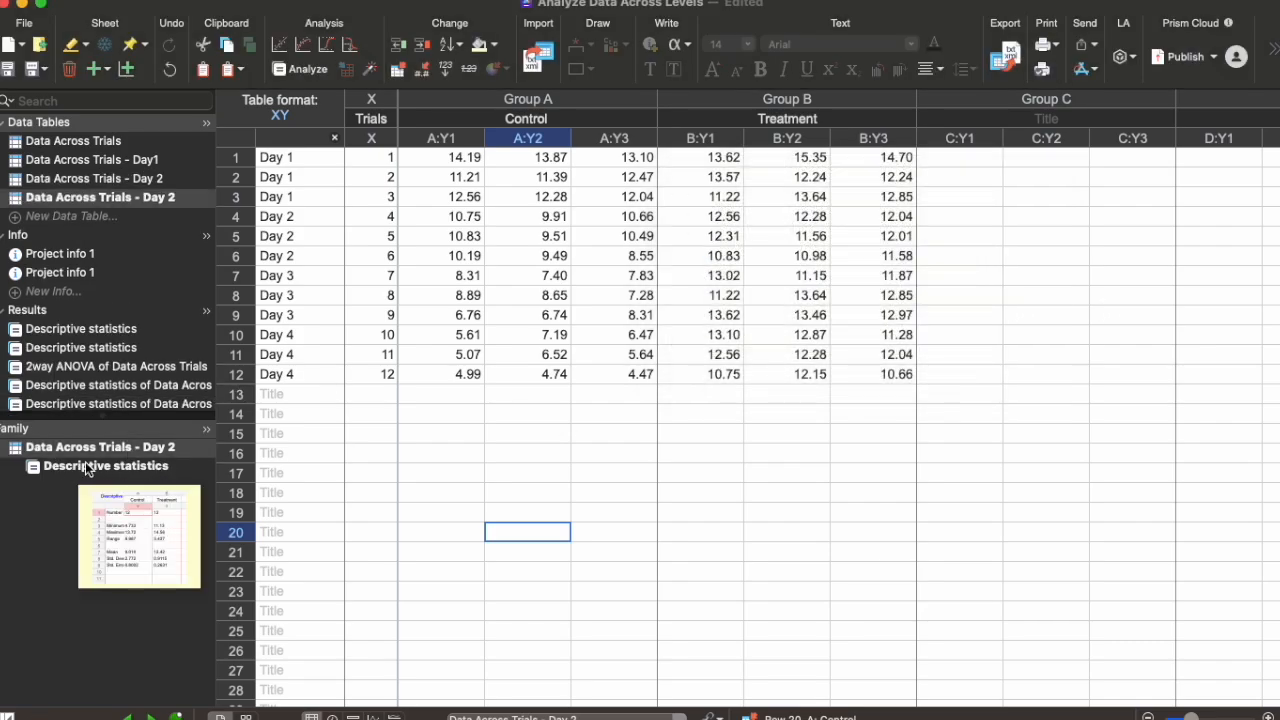
{"action": "mouse_move", "coordinate": [54, 200]}
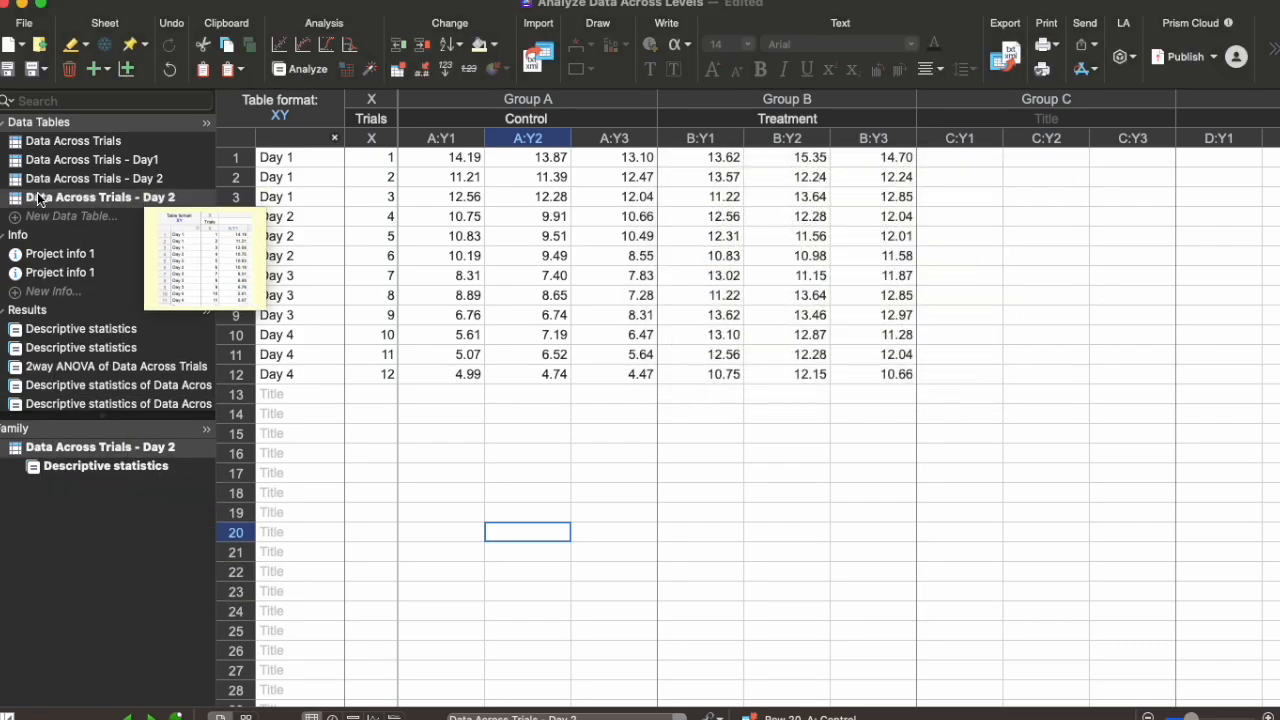
Clear rows 1 to 3 and 7 to 12 of the first Day 2 table, keeping only the Day 2 trials.
{"action": "left_click", "coordinate": [152, 177]}
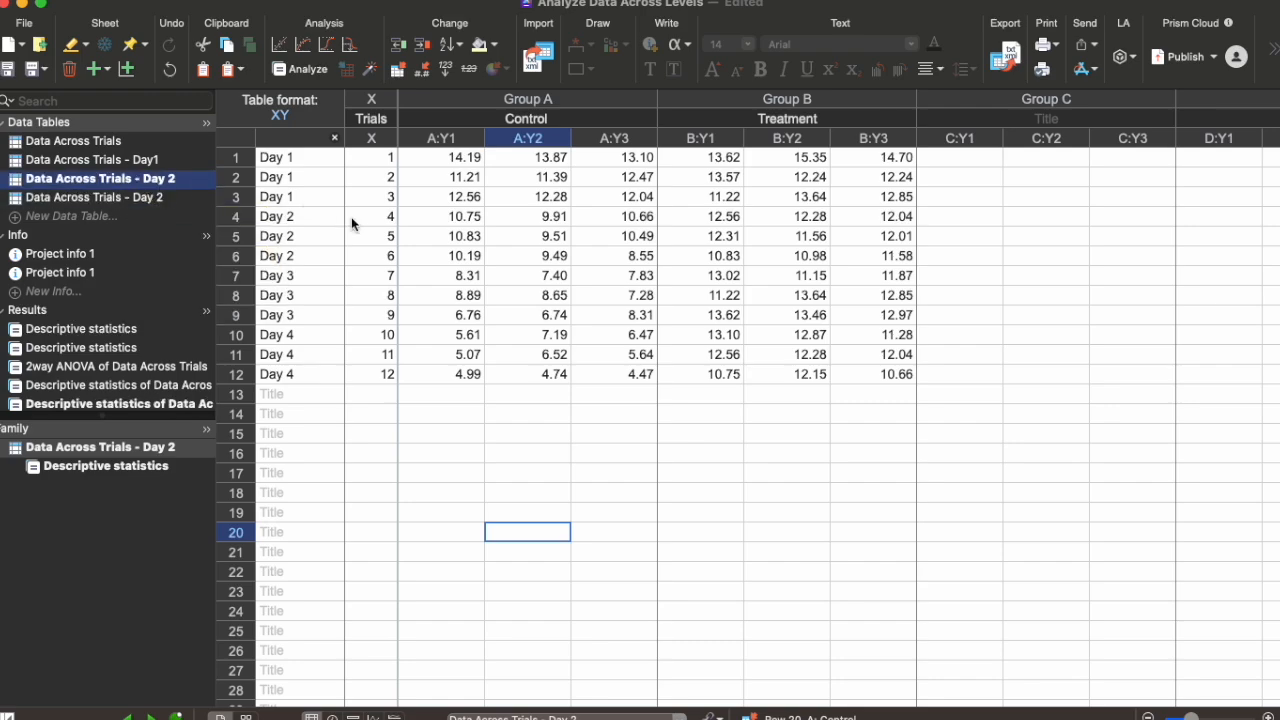
{"action": "left_click_drag", "start_coordinate": [244, 162], "coordinate": [238, 196]}
{"action": "key", "text": "Delete"}
{"action": "left_click_drag", "start_coordinate": [244, 276], "coordinate": [244, 378]}
{"action": "key", "text": "Delete"}
Move the Day 2 trials from rows 4 to 6 up to rows 1 to 3.
{"action": "left_click_drag", "start_coordinate": [240, 216], "coordinate": [238, 258]}
{"action": "key", "text": "ctrl+x"}
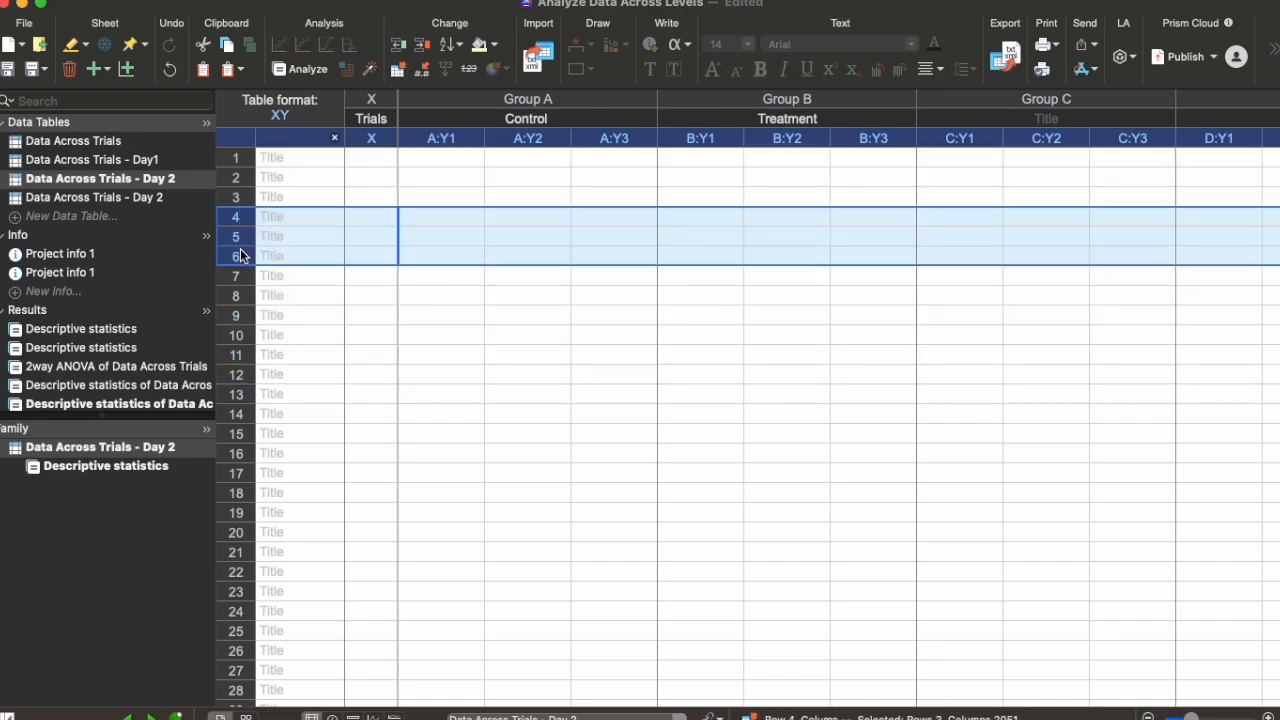
{"action": "left_click", "coordinate": [294, 160]}
{"action": "key", "text": "ctrl+v"}
{"action": "left_click", "coordinate": [544, 259]}
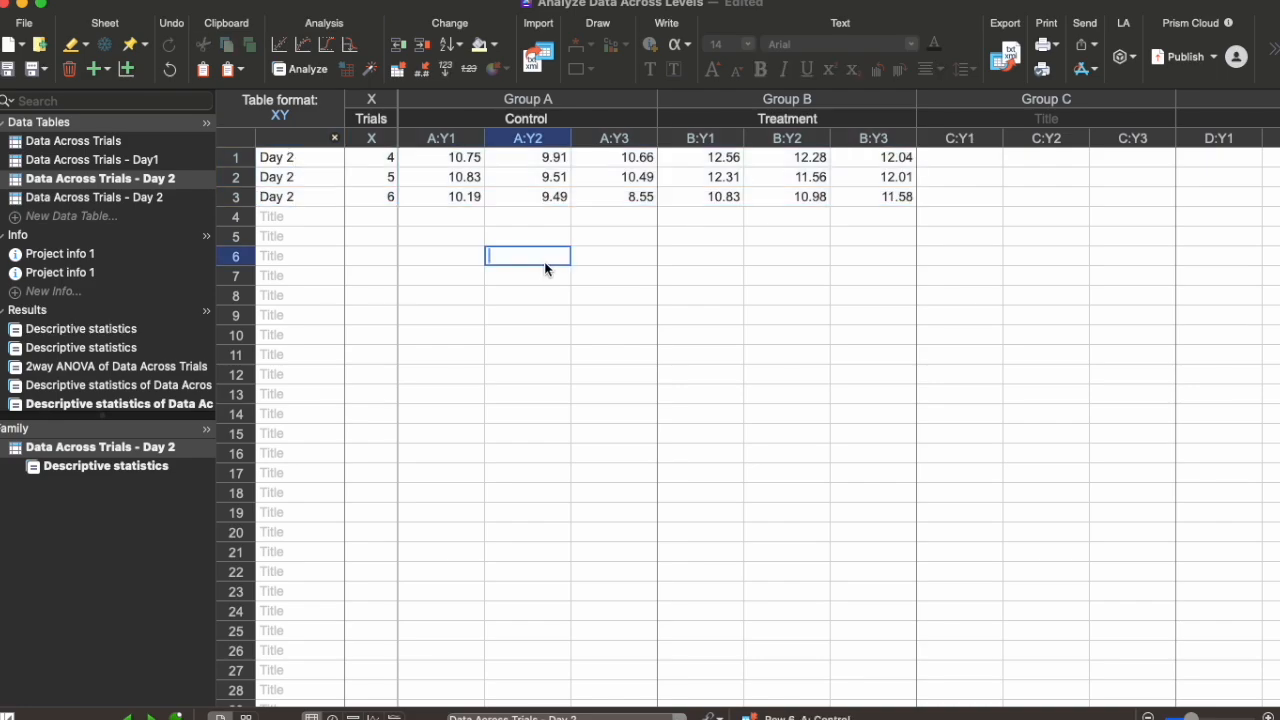
Duplicate the second, still complete Day 2 table with its linked sheets, naming the new sheet "Data Across Trials - Day 4".
{"action": "left_click", "coordinate": [152, 199]}
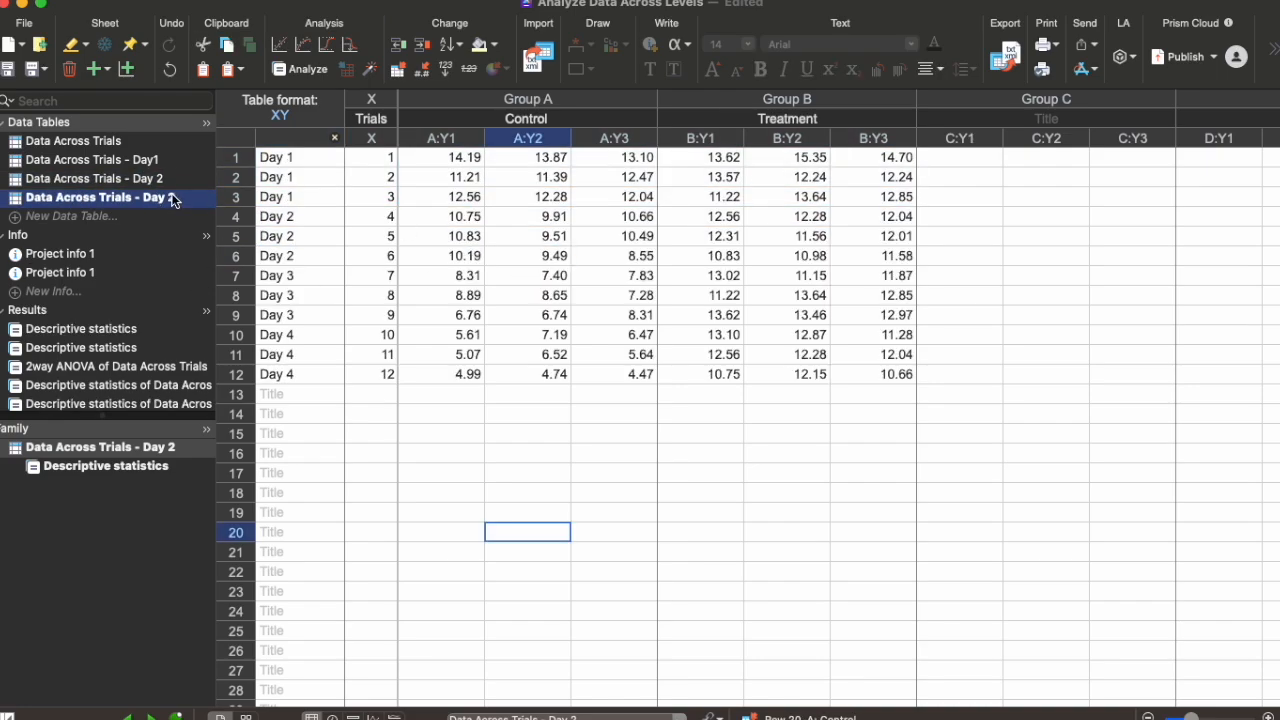
{"action": "mouse_move", "coordinate": [166, 199]}
{"action": "mouse_move", "coordinate": [100, 468]}
{"action": "right_click", "coordinate": [95, 197]}
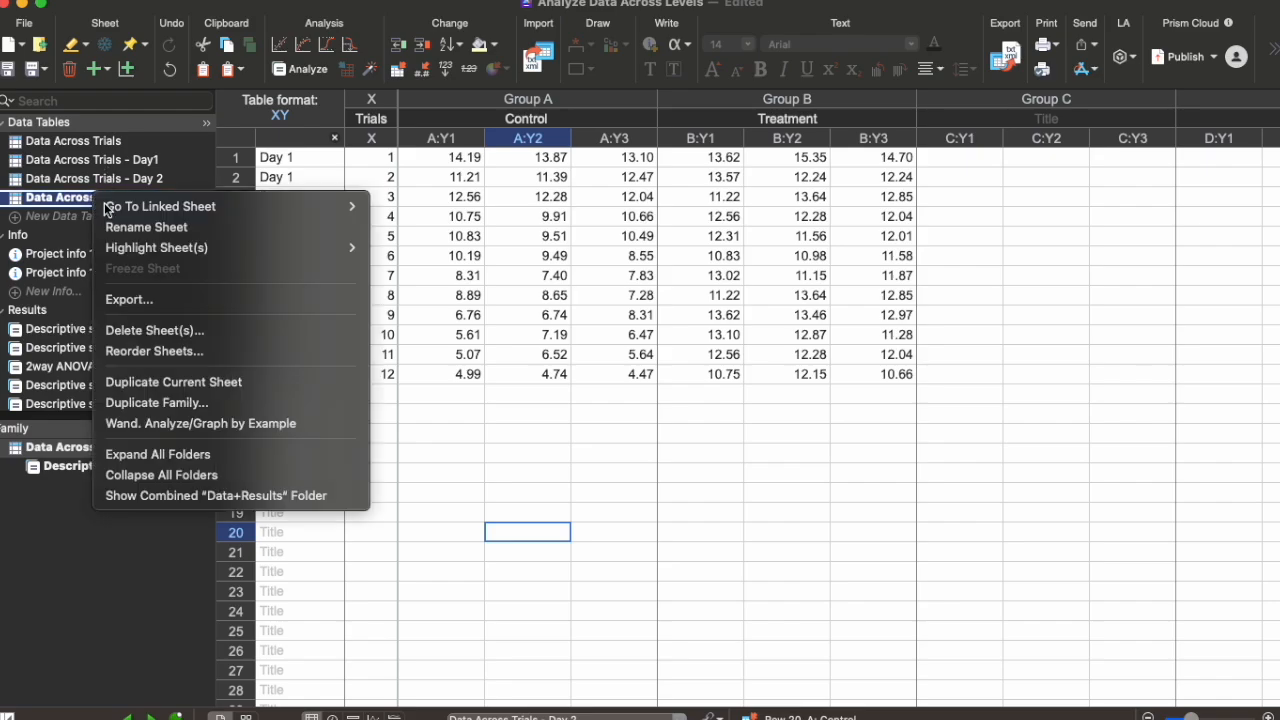
{"action": "left_click", "coordinate": [224, 406]}
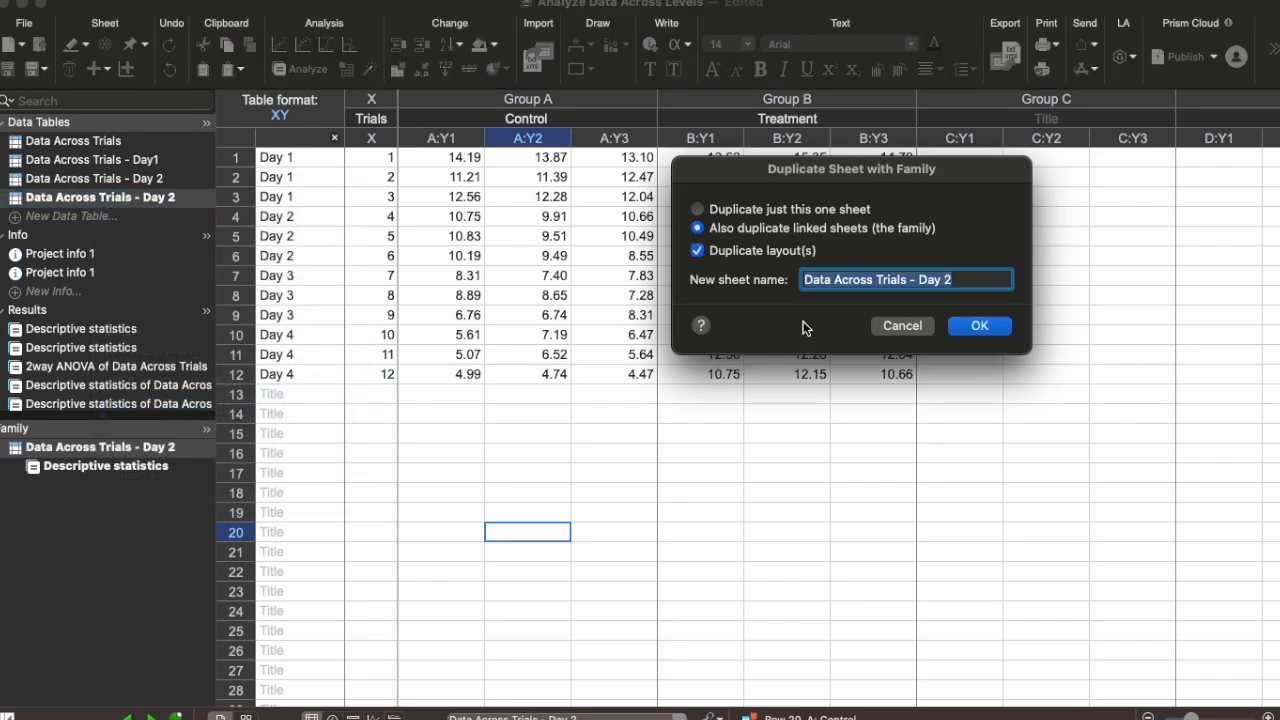
{"action": "left_click", "coordinate": [959, 282]}
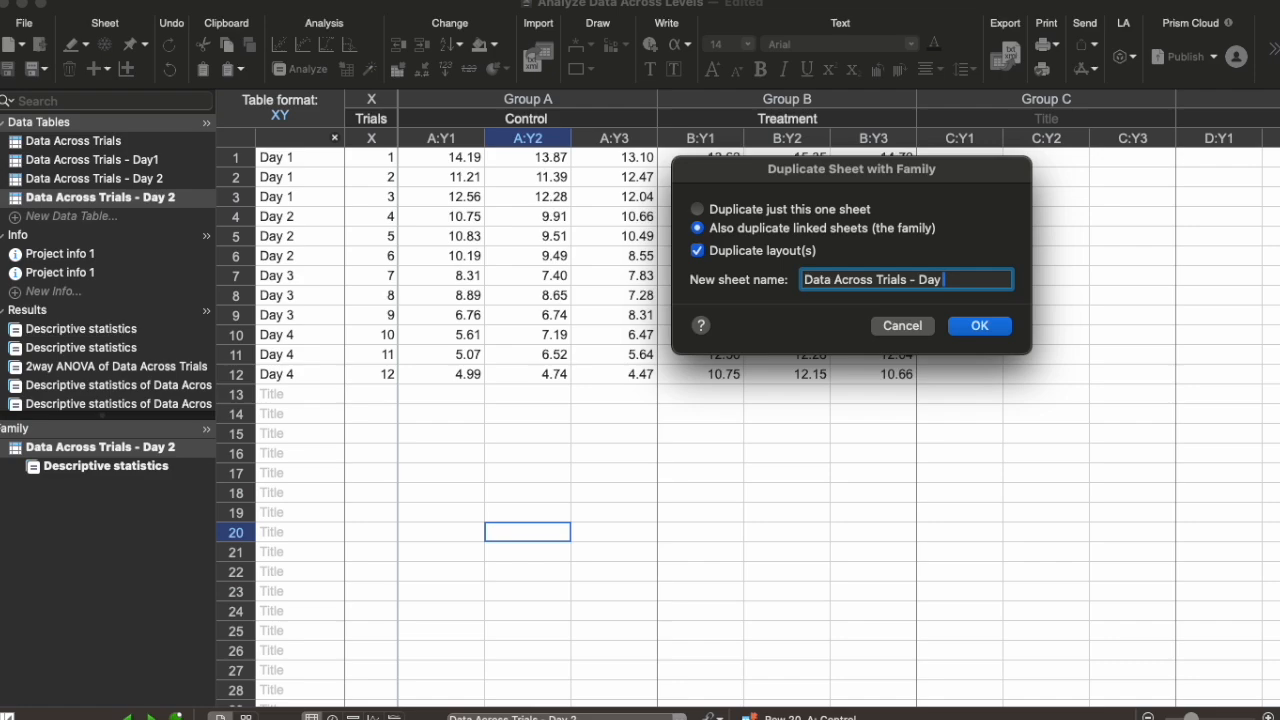
{"action": "left_click", "coordinate": [994, 324]}
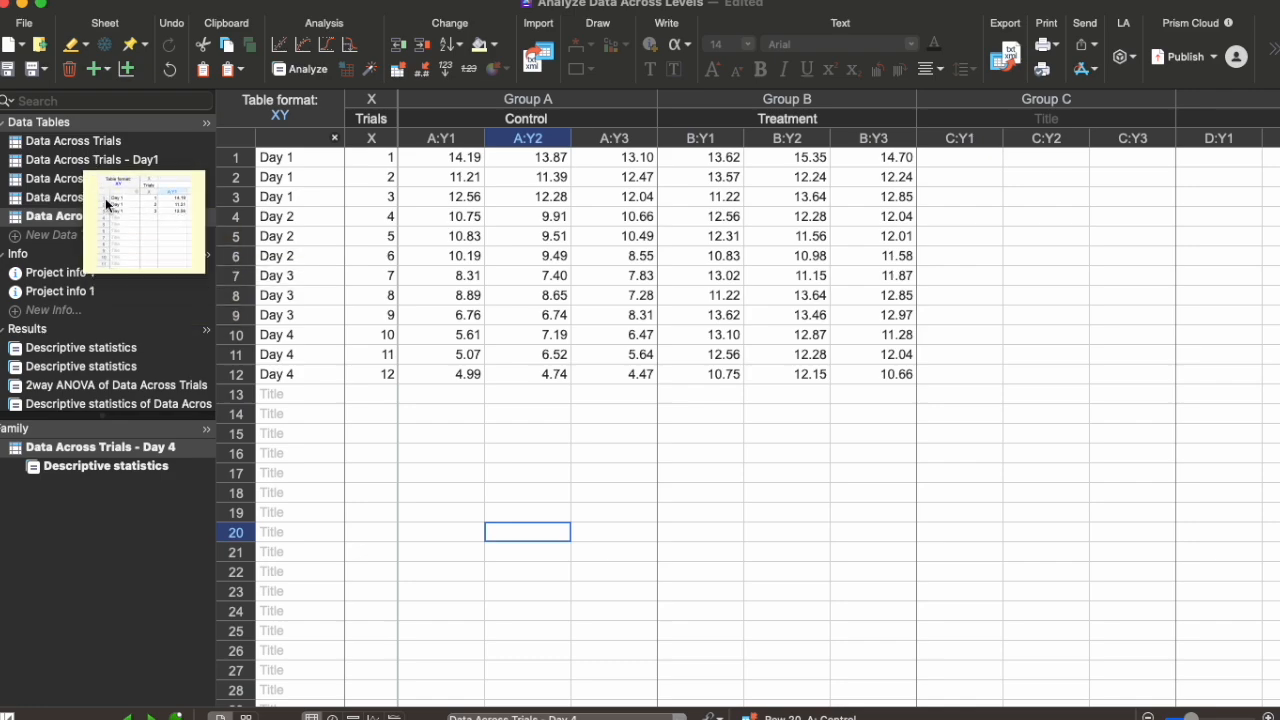
Rename the second, still complete Day 2 data table as "Data Across Trials - Day 3".
{"action": "left_click", "coordinate": [62, 197]}
{"action": "right_click", "coordinate": [66, 198]}
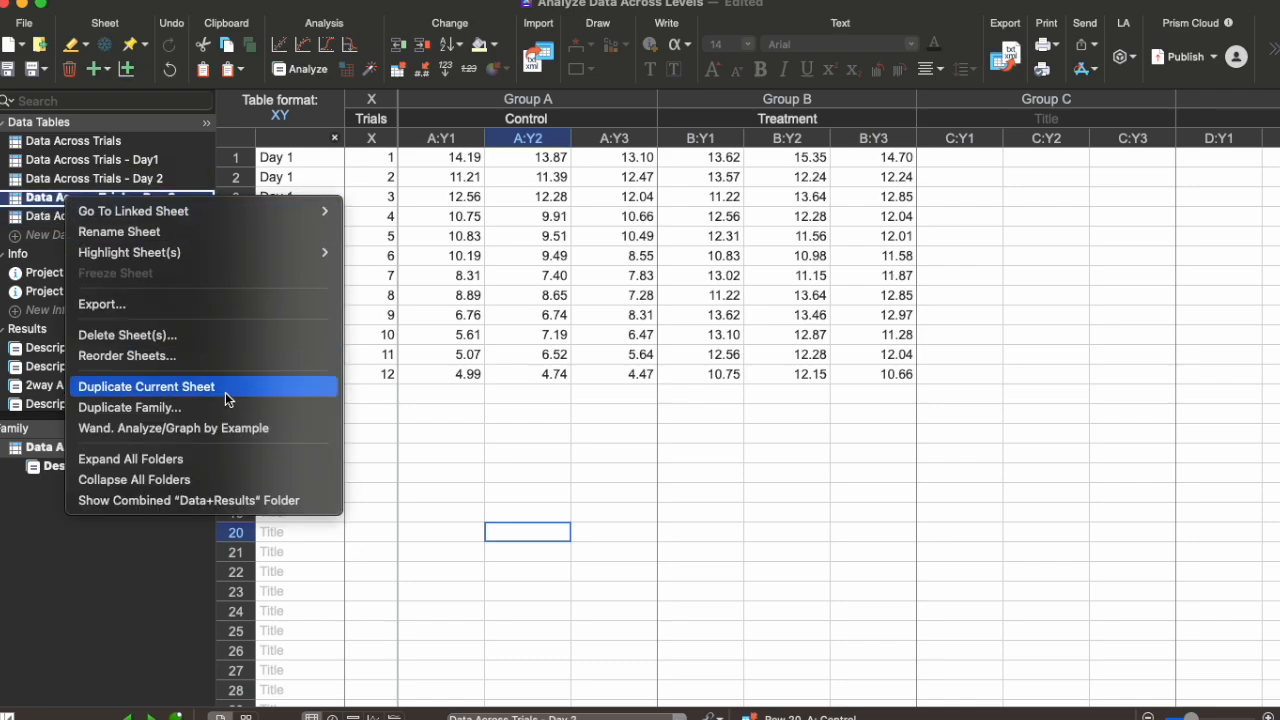
{"action": "left_click", "coordinate": [577, 436]}
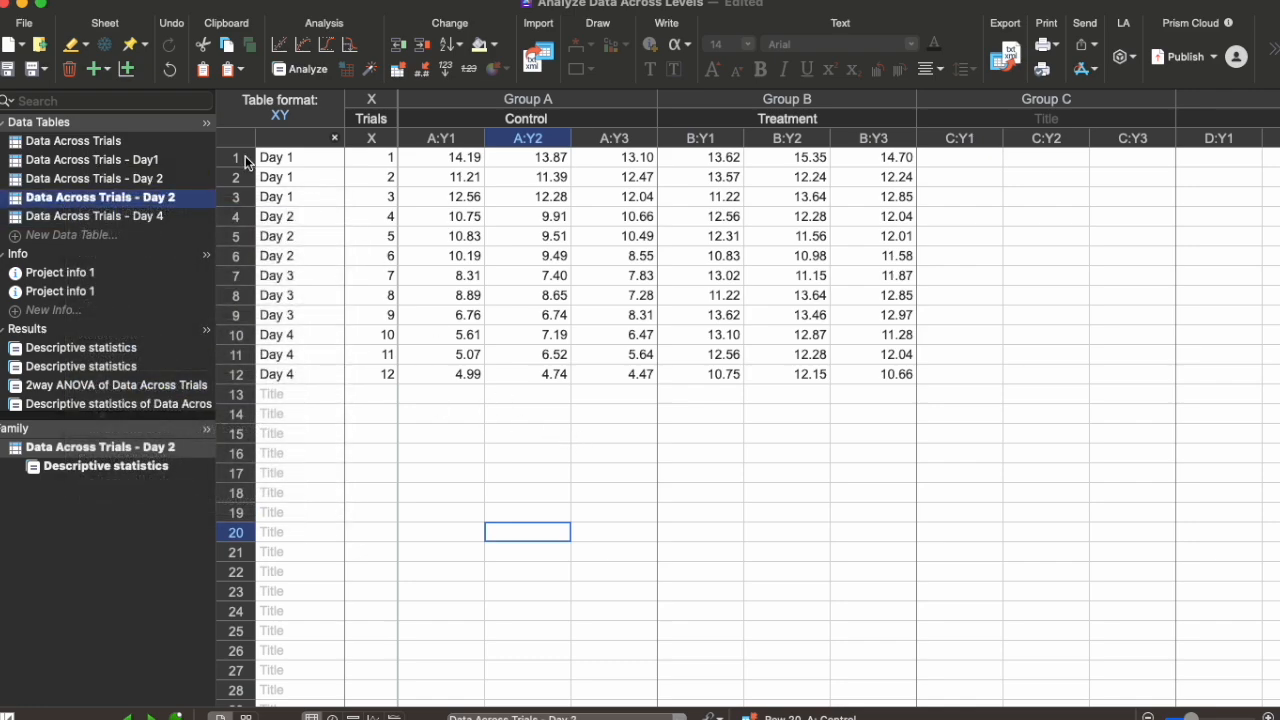
{"action": "right_click", "coordinate": [182, 199]}
{"action": "left_click", "coordinate": [230, 233]}
{"action": "key", "text": "Right"}
{"action": "key", "text": "BackSpace"}
{"action": "key", "text": "Return"}
Clear rows 1 to 6 and 10 to 12 of the Day 3 table, keeping only the Day 3 trials.
{"action": "left_click_drag", "start_coordinate": [237, 158], "coordinate": [230, 258]}
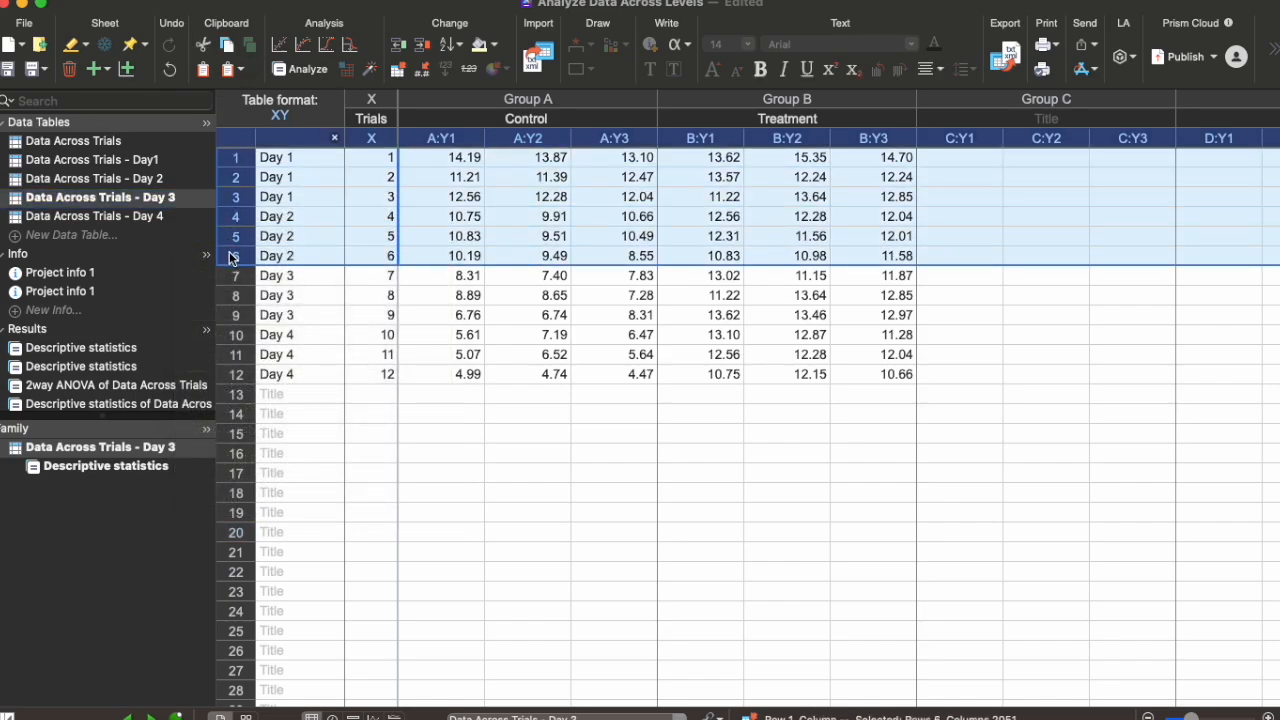
{"action": "key", "text": "Delete"}
{"action": "left_click_drag", "start_coordinate": [238, 335], "coordinate": [245, 383]}
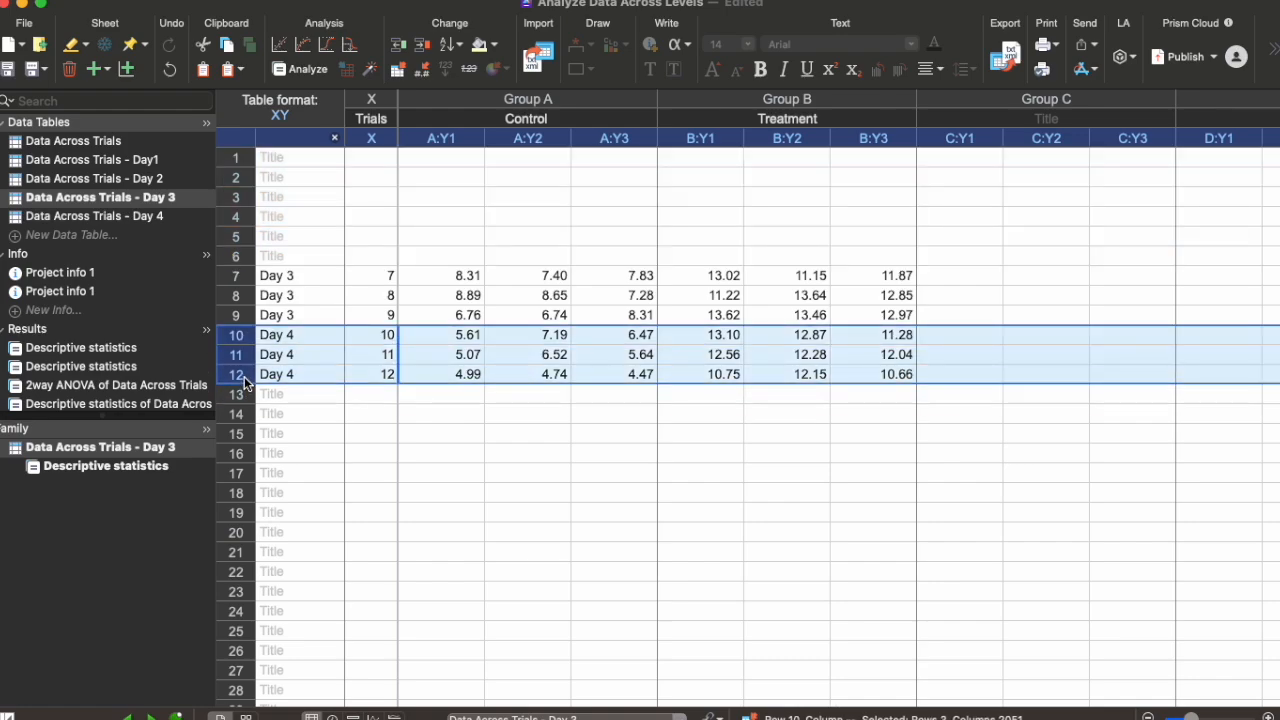
{"action": "key", "text": "Delete"}
Move the Day 3 trials from rows 7 to 9 up to rows 1 to 3.
{"action": "left_click_drag", "start_coordinate": [243, 283], "coordinate": [247, 322]}
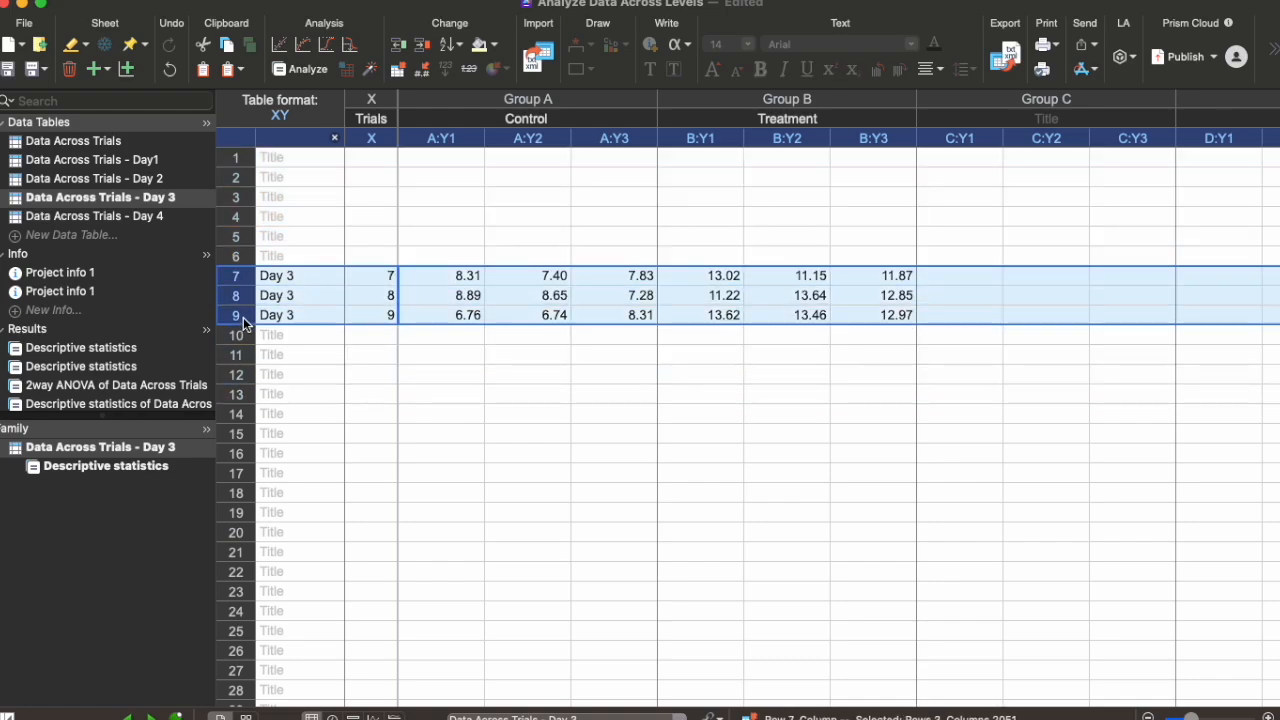
{"action": "key", "text": "Delete"}
{"action": "left_click", "coordinate": [307, 160]}
{"action": "key", "text": "super+v"}
{"action": "left_click", "coordinate": [480, 336]}
Clear the Day 4 table of all other trials and move the Day 4 trials from rows 10 to 12 up to rows 1 to 3.
{"action": "left_click", "coordinate": [157, 219]}
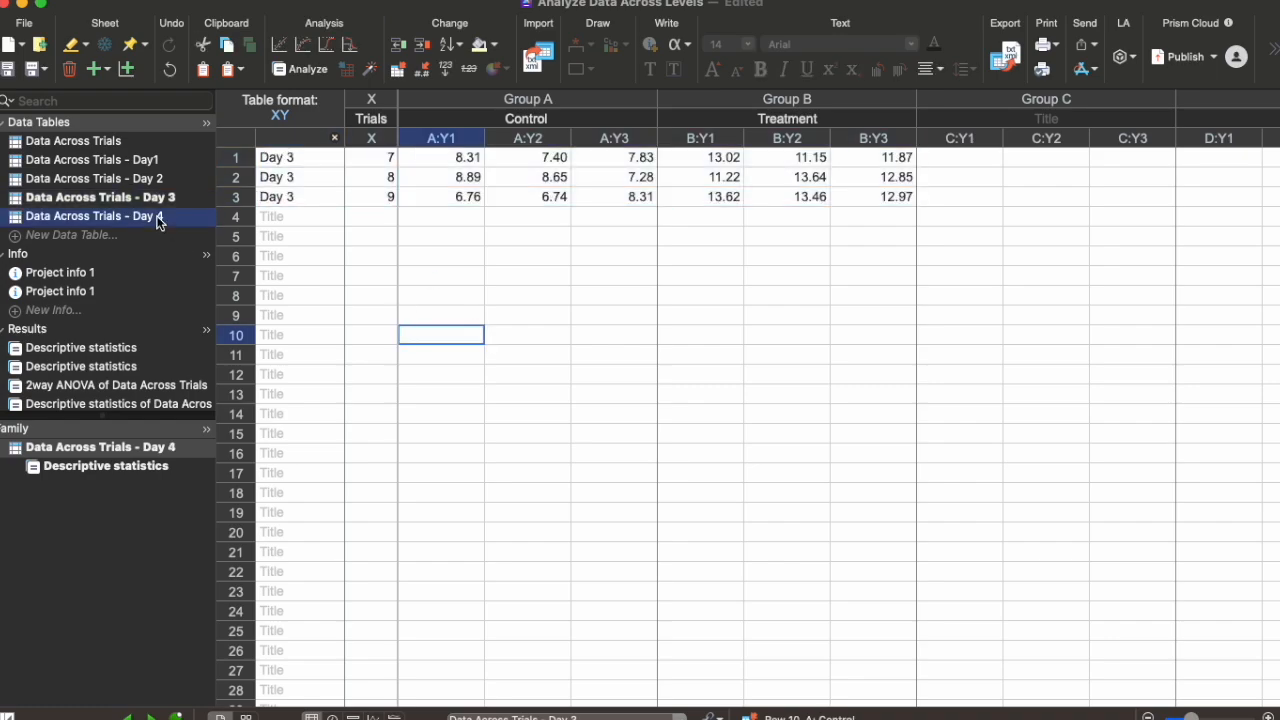
{"action": "left_click_drag", "start_coordinate": [246, 162], "coordinate": [240, 372]}
{"action": "key", "text": "cmd+c"}
{"action": "key", "text": "Delete"}
{"action": "key", "text": "Delete"}
{"action": "left_click", "coordinate": [332, 158]}
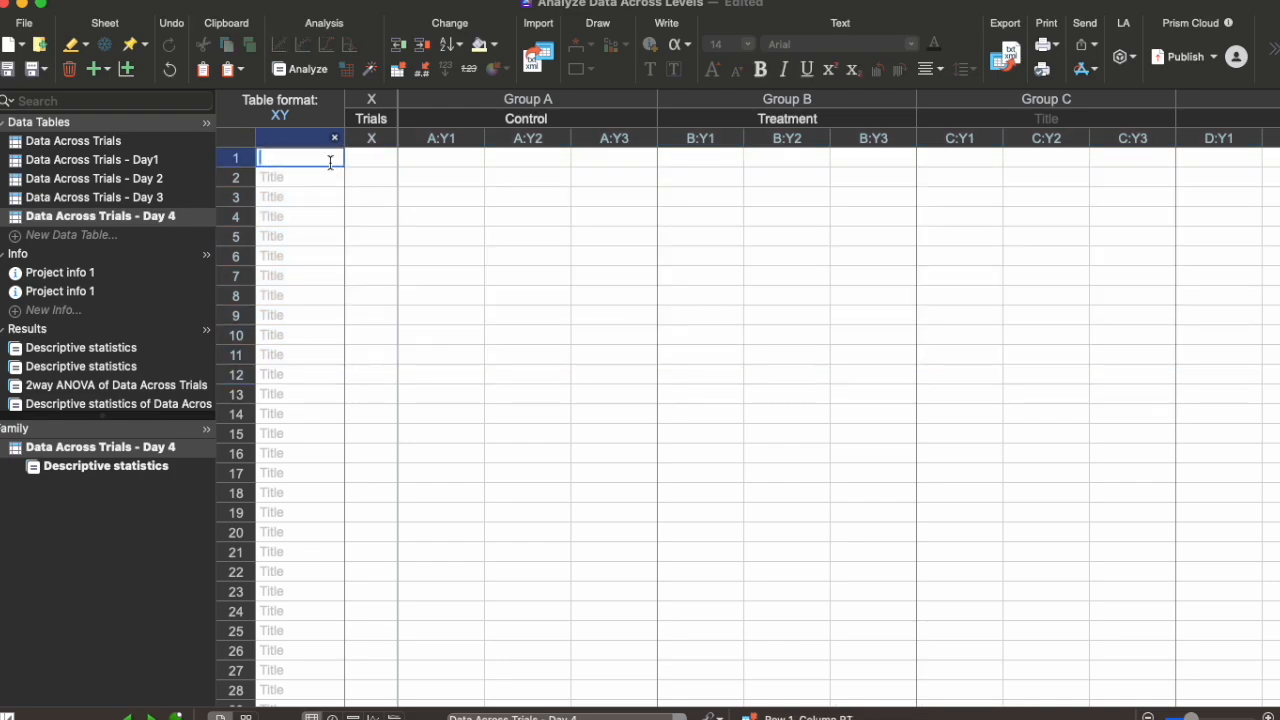
{"action": "key", "text": "cmd+v"}
{"action": "left_click", "coordinate": [558, 370]}
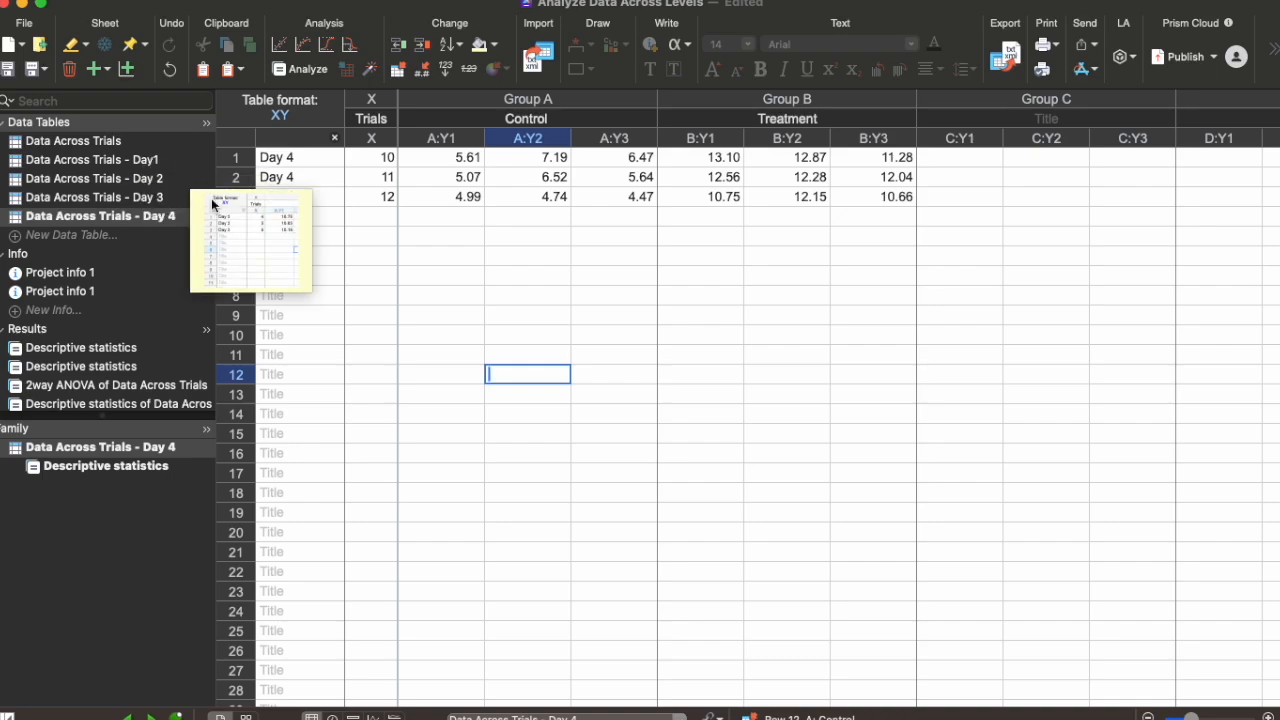
Create a new XY data table with numeric X and already calculated error values entered as Mean, SD, N.
{"action": "left_click", "coordinate": [59, 235]}
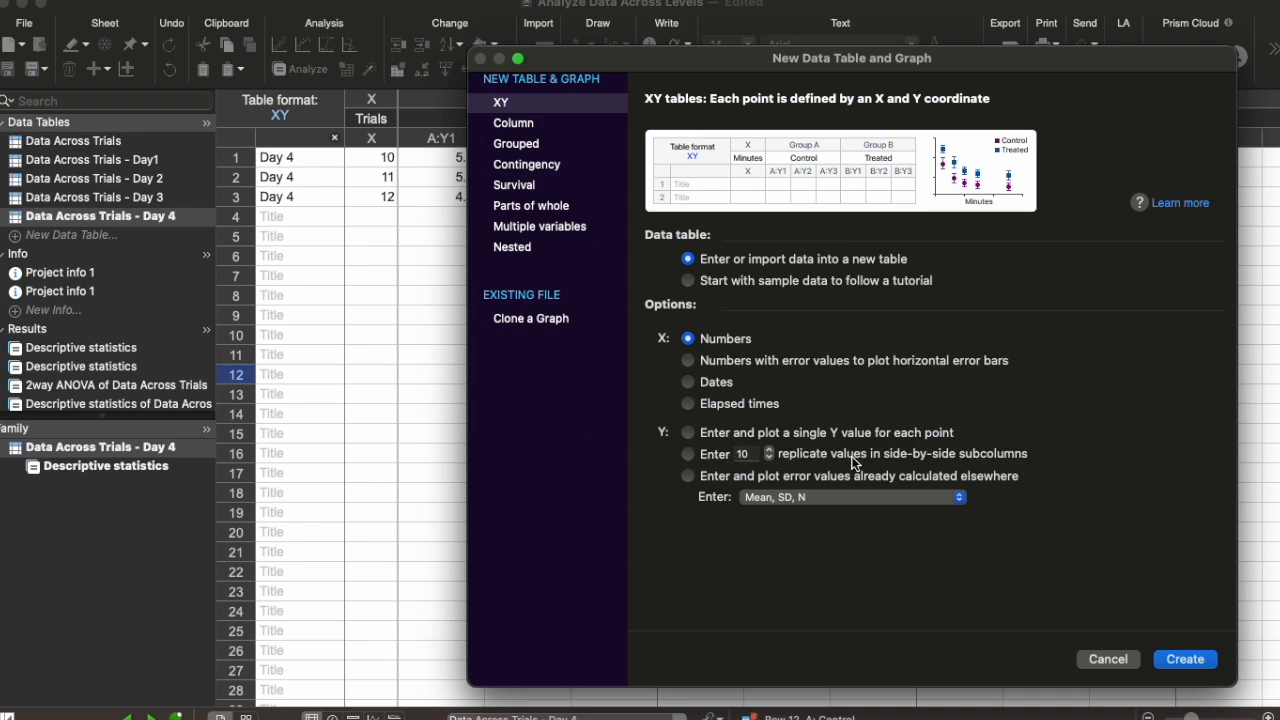
{"action": "left_click", "coordinate": [688, 477]}
{"action": "left_click", "coordinate": [1186, 660]}
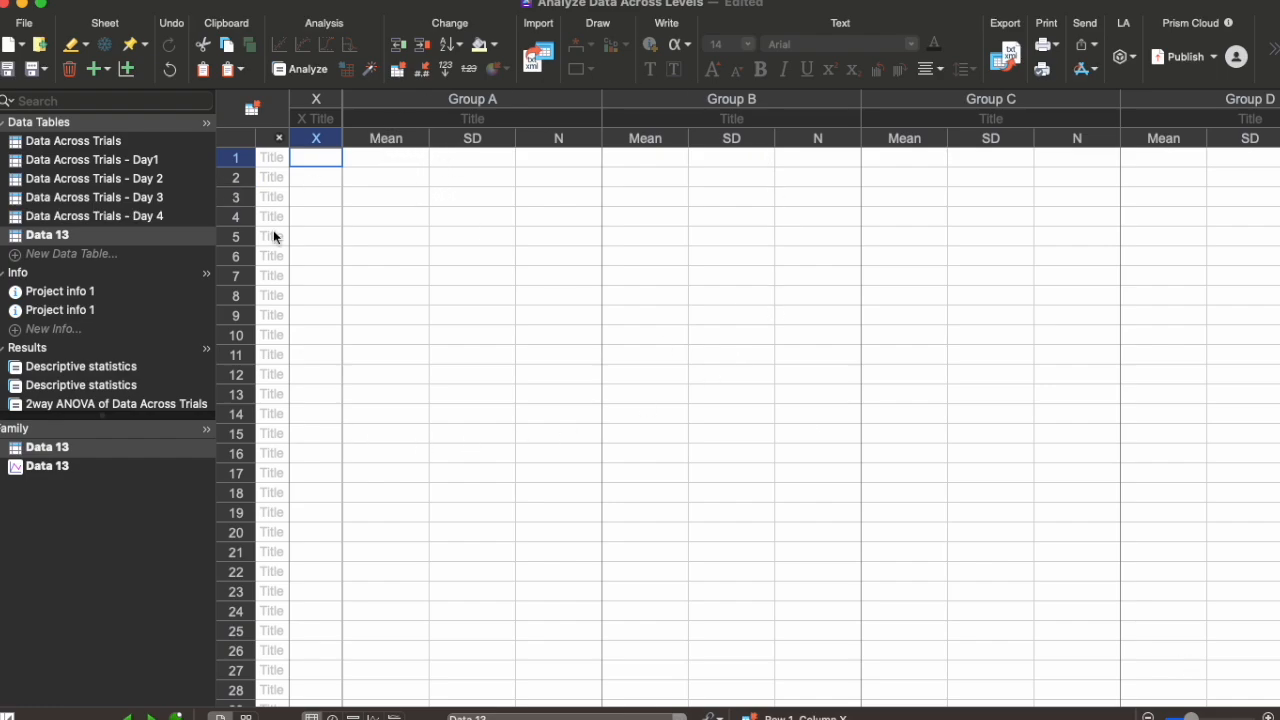
Paste the Control mean from the Day 1 descriptive statistics as a link into row 1 of Group A's Mean column in Data 13.
{"action": "left_click", "coordinate": [125, 161]}
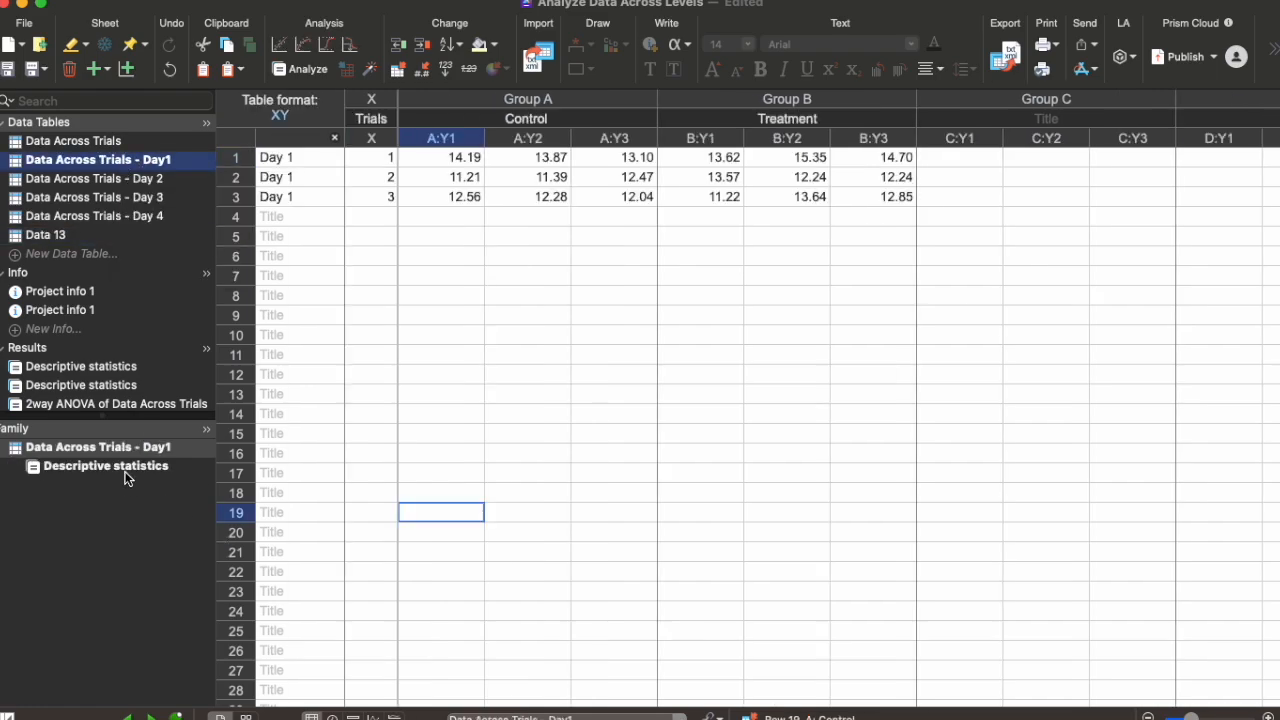
{"action": "left_click", "coordinate": [125, 467]}
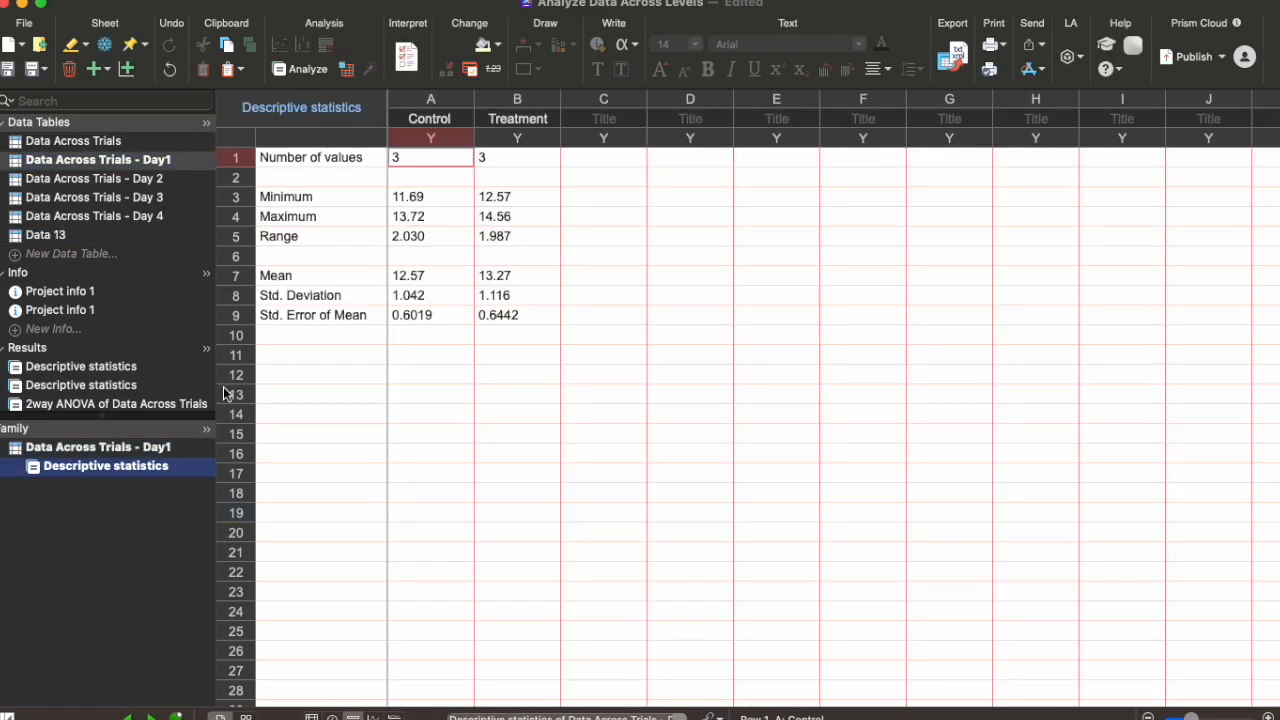
{"action": "left_click", "coordinate": [468, 280]}
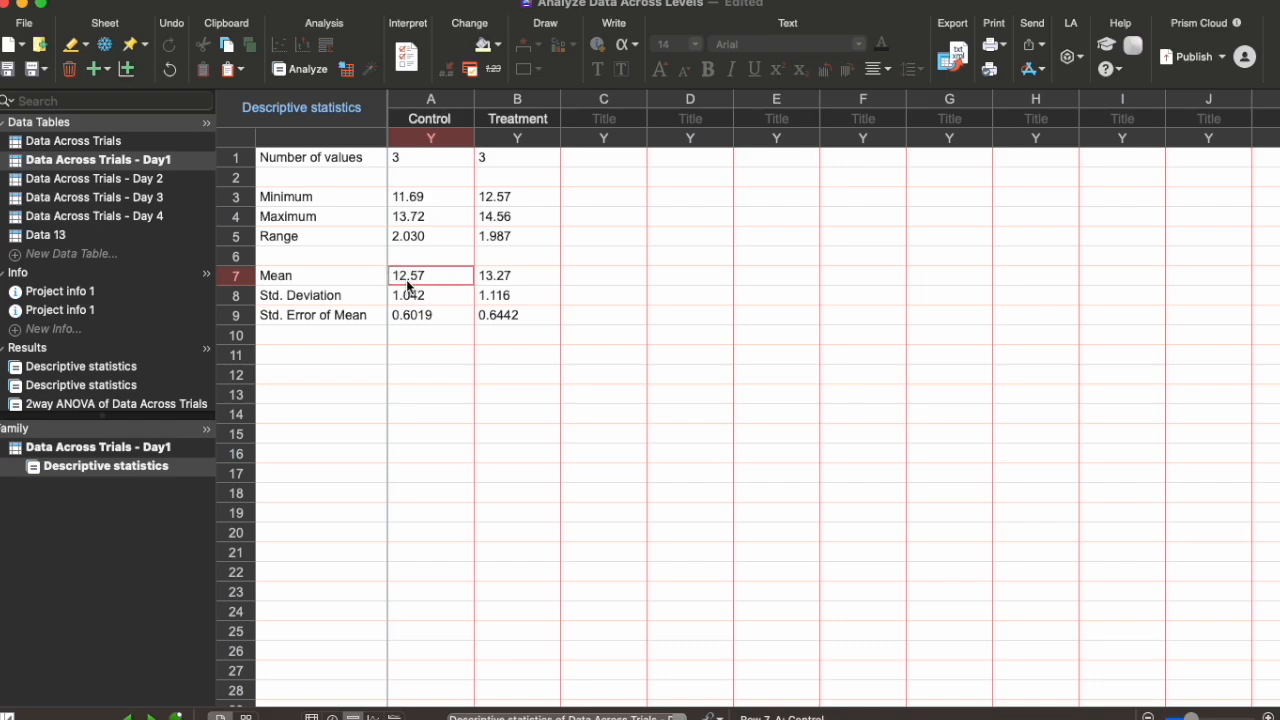
{"action": "right_click", "coordinate": [406, 279]}
{"action": "left_click", "coordinate": [432, 292]}
{"action": "left_click", "coordinate": [60, 235]}
{"action": "left_click", "coordinate": [390, 157]}
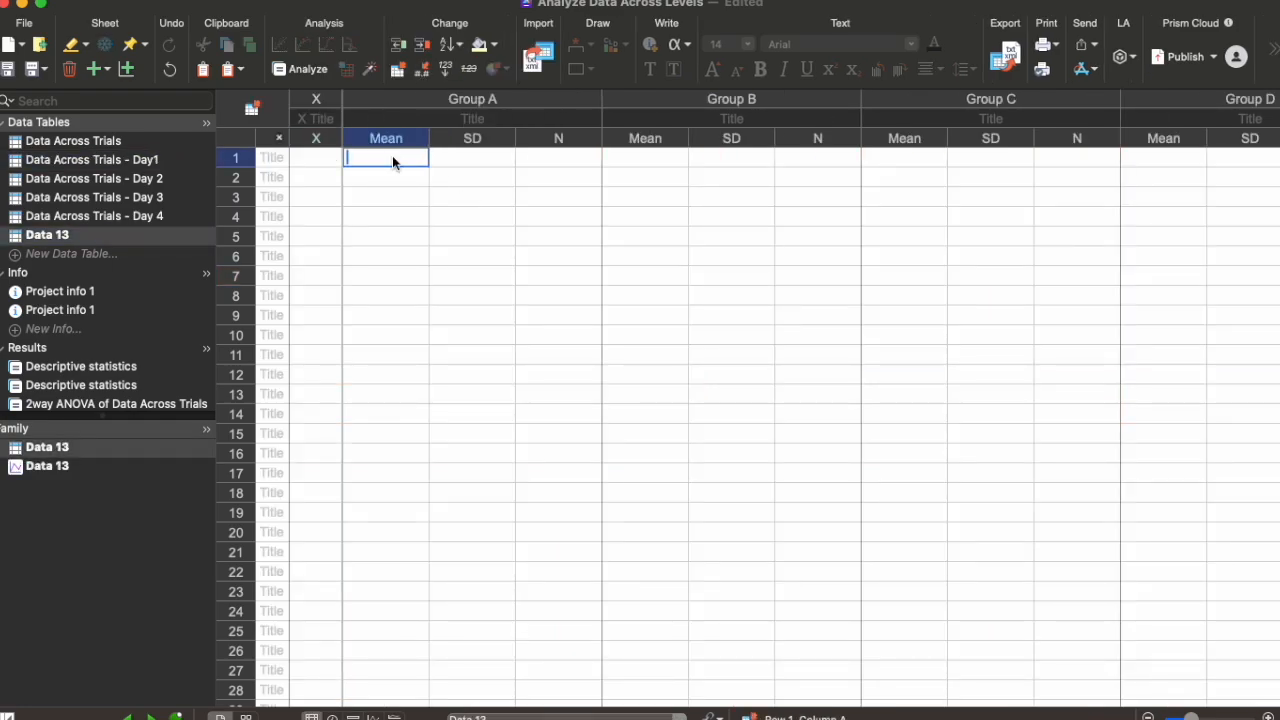
{"action": "right_click", "coordinate": [392, 155]}
{"action": "left_click", "coordinate": [451, 232]}
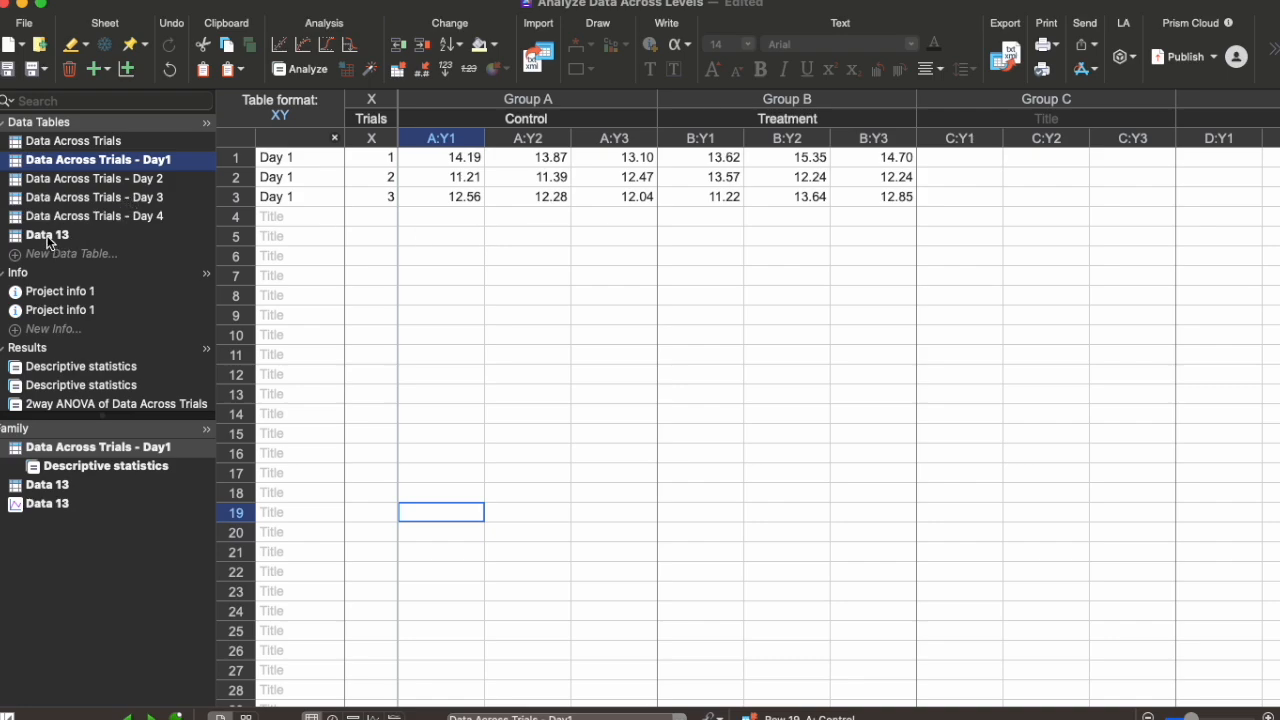
{"action": "left_click", "coordinate": [103, 469]}
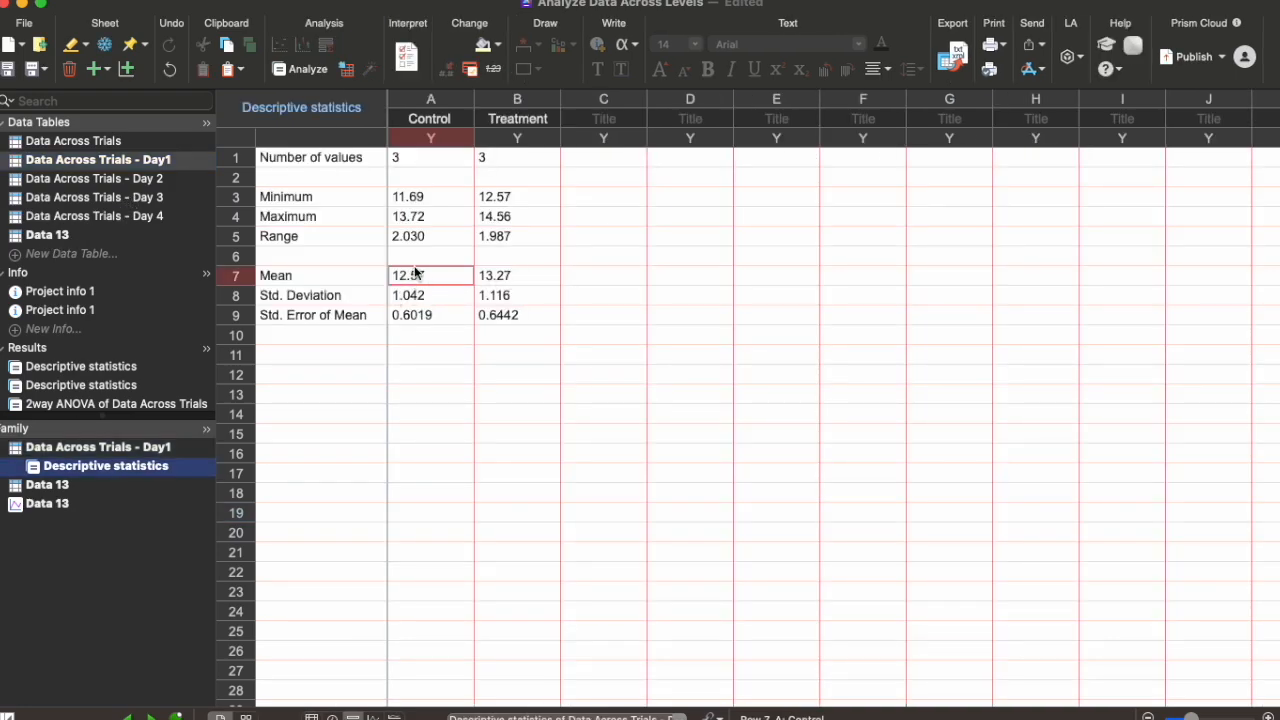
Rename the Data 13 table as "Data Across Days".
{"action": "left_click", "coordinate": [84, 234]}
{"action": "right_click", "coordinate": [52, 234]}
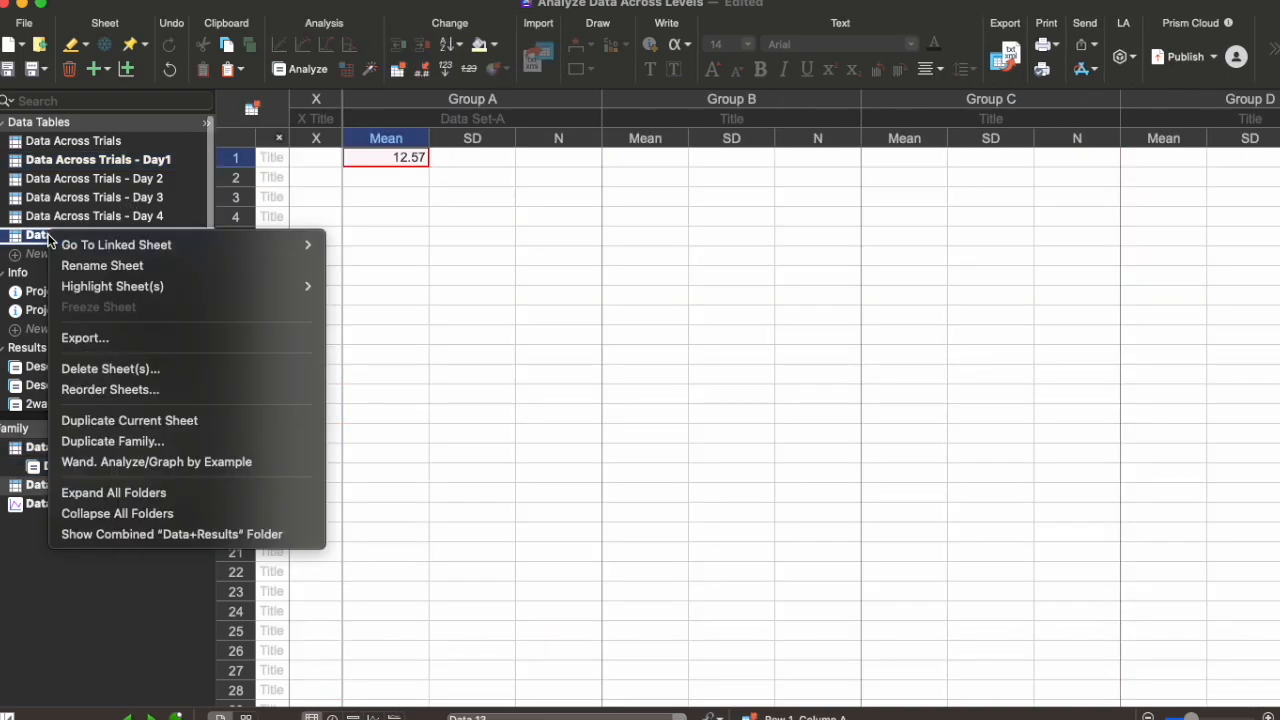
{"action": "left_click", "coordinate": [90, 265]}
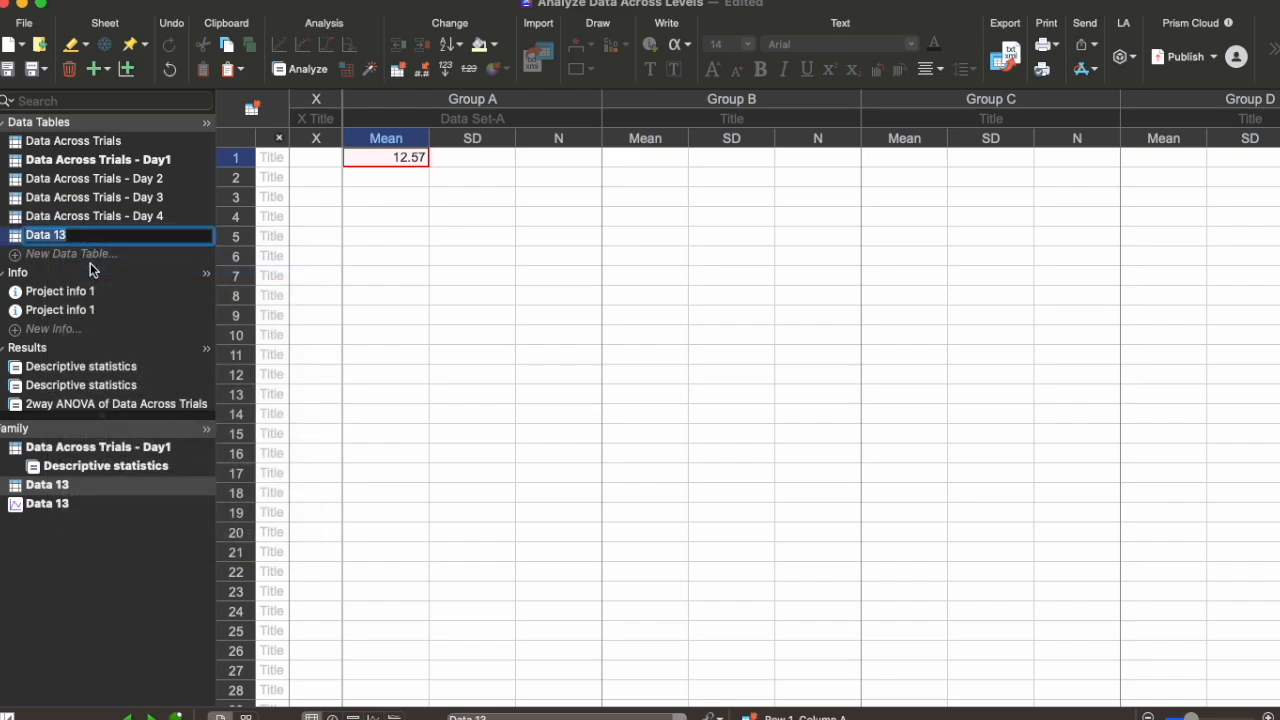
{"action": "type", "text": "Data Ac"}
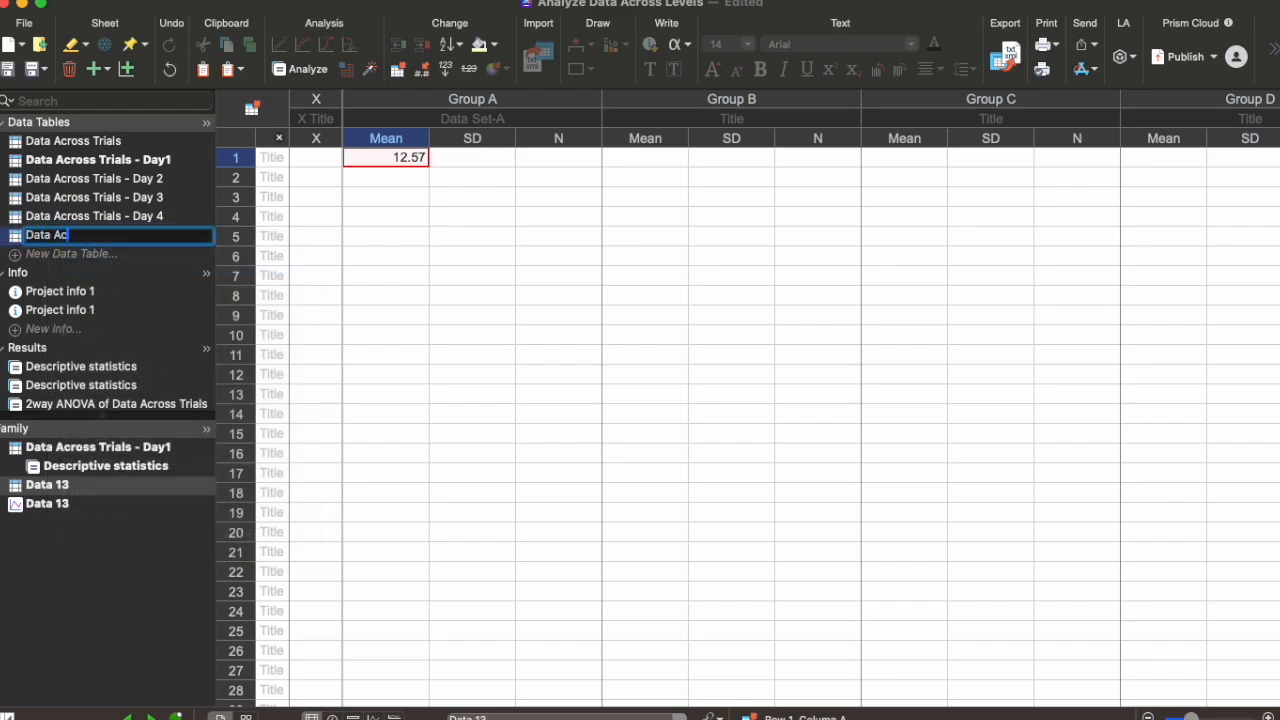
{"action": "type", "text": "ross Days"}
{"action": "key", "text": "Return"}
{"action": "left_click", "coordinate": [418, 258]}
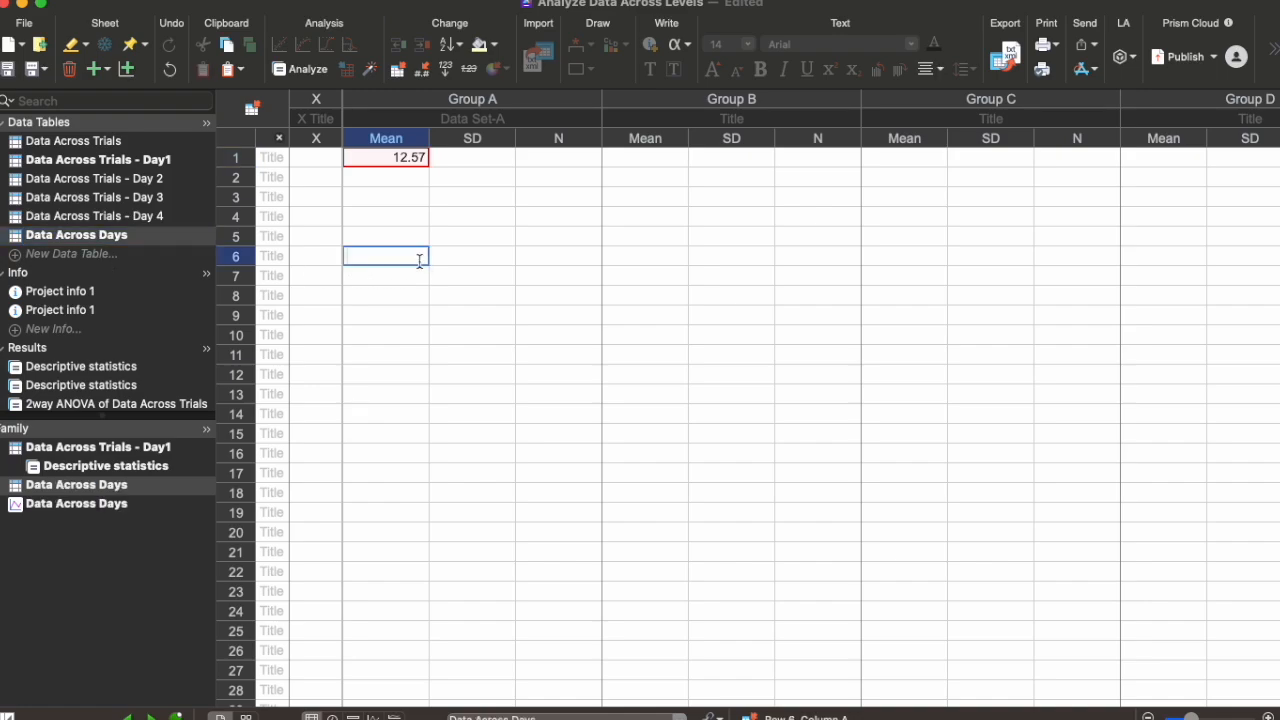
Paste the Treatment mean from the Day 1 descriptive statistics as a link into row 1 of Group B's Mean column in Data Across Days.
{"action": "left_click", "coordinate": [168, 161]}
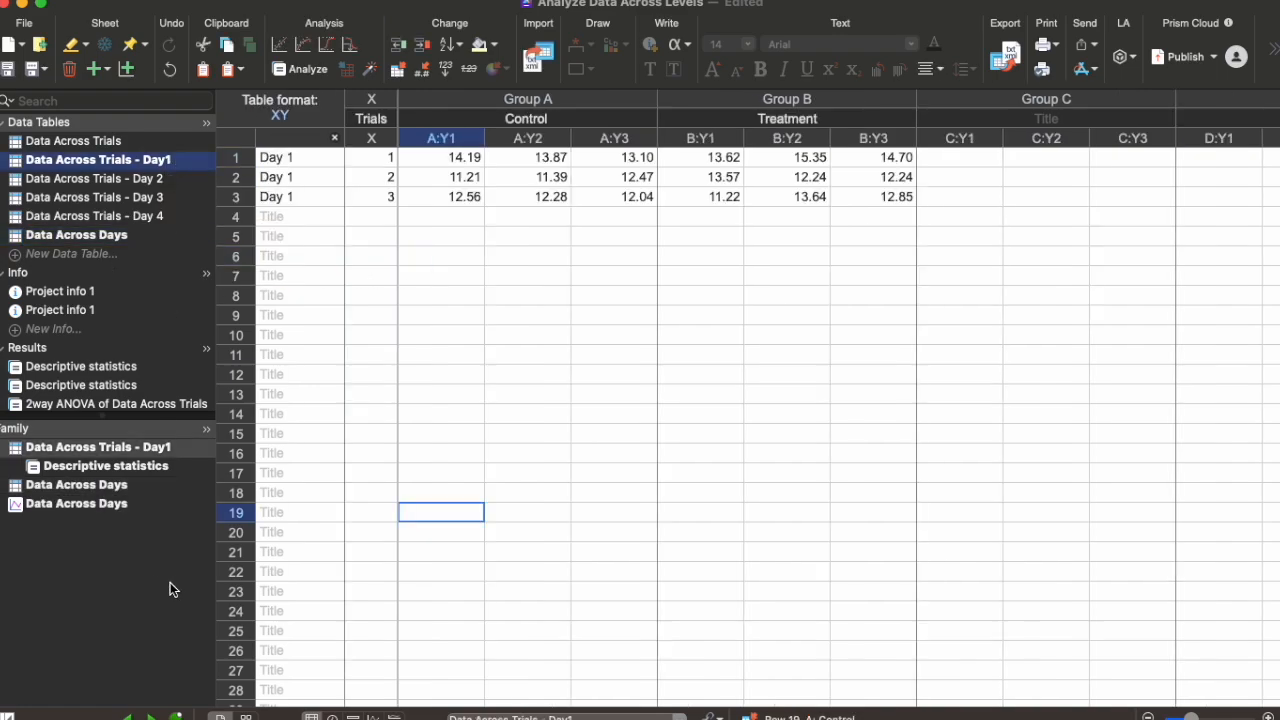
{"action": "left_click", "coordinate": [126, 489]}
{"action": "left_click", "coordinate": [100, 466]}
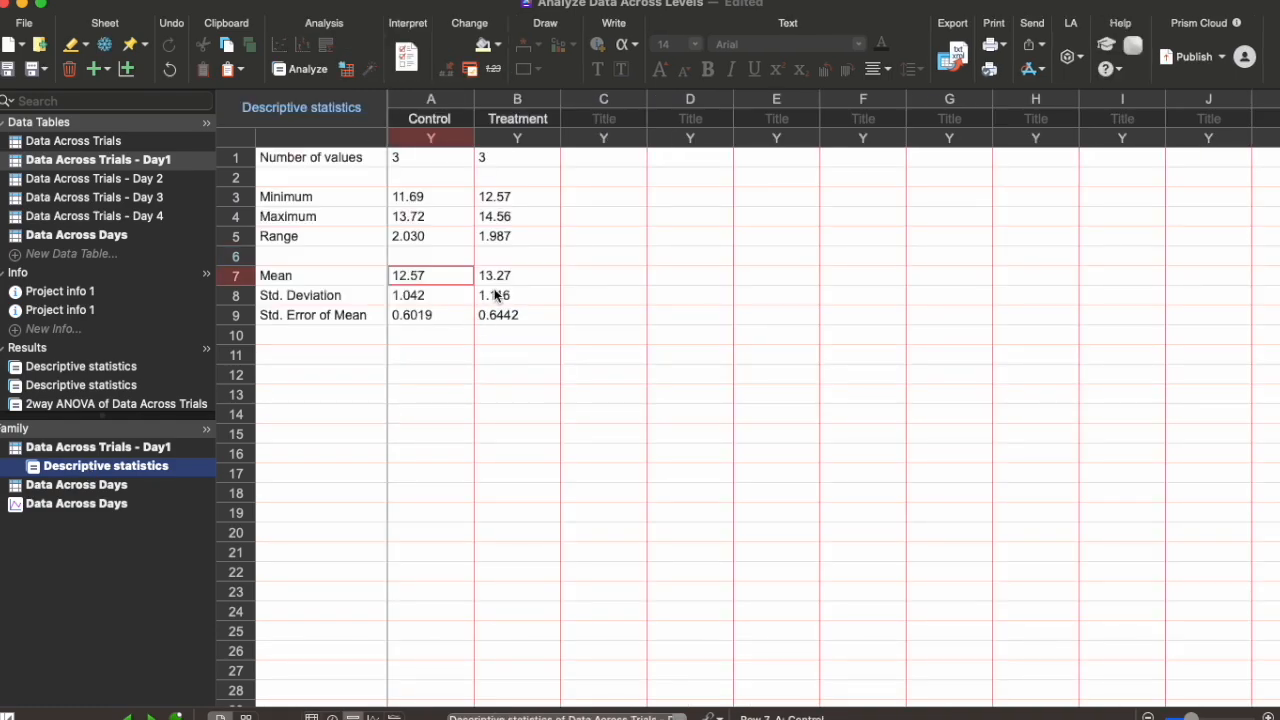
{"action": "left_click", "coordinate": [497, 278]}
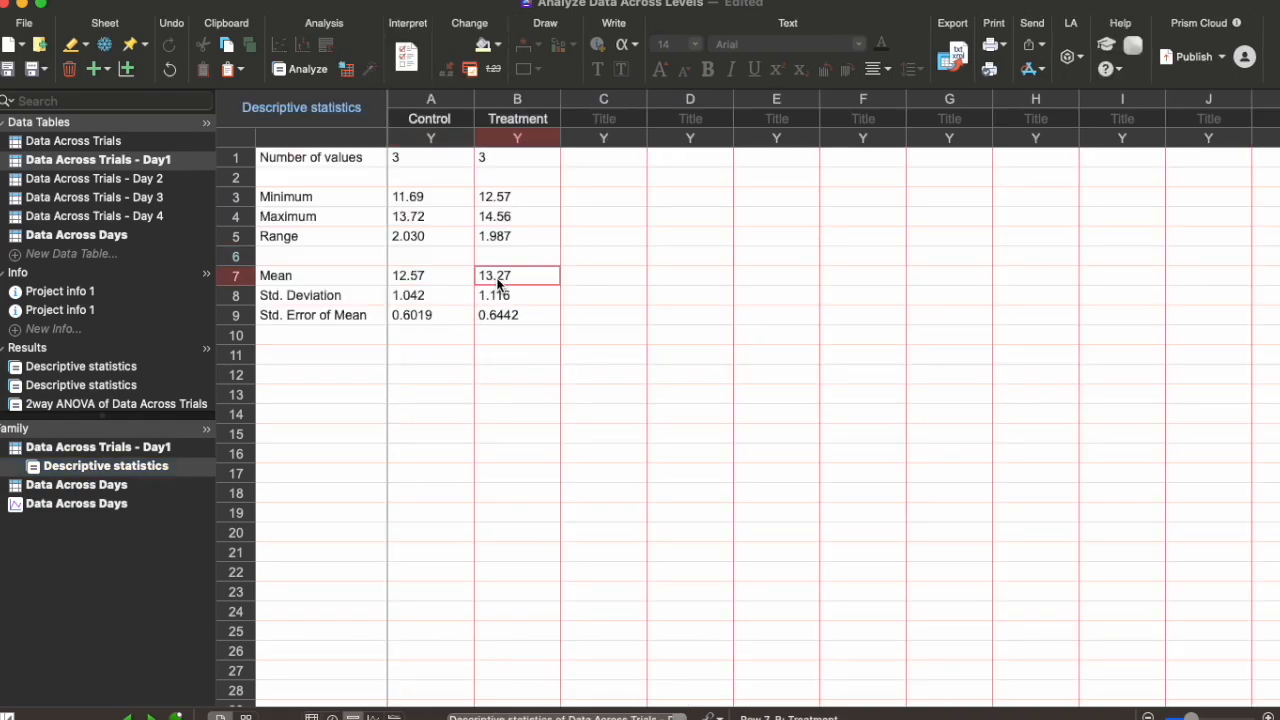
{"action": "left_click", "coordinate": [128, 235]}
{"action": "left_click", "coordinate": [645, 157]}
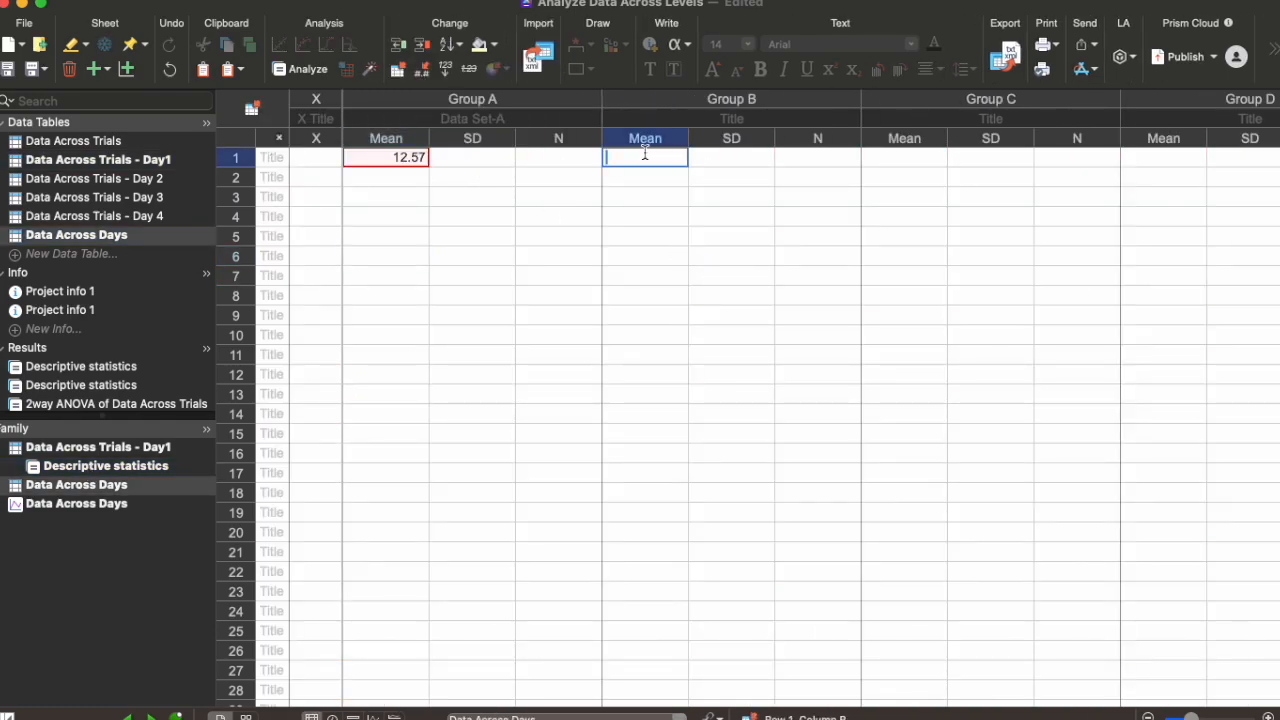
{"action": "right_click", "coordinate": [645, 155]}
{"action": "left_click", "coordinate": [743, 229]}
{"action": "left_click", "coordinate": [738, 256]}
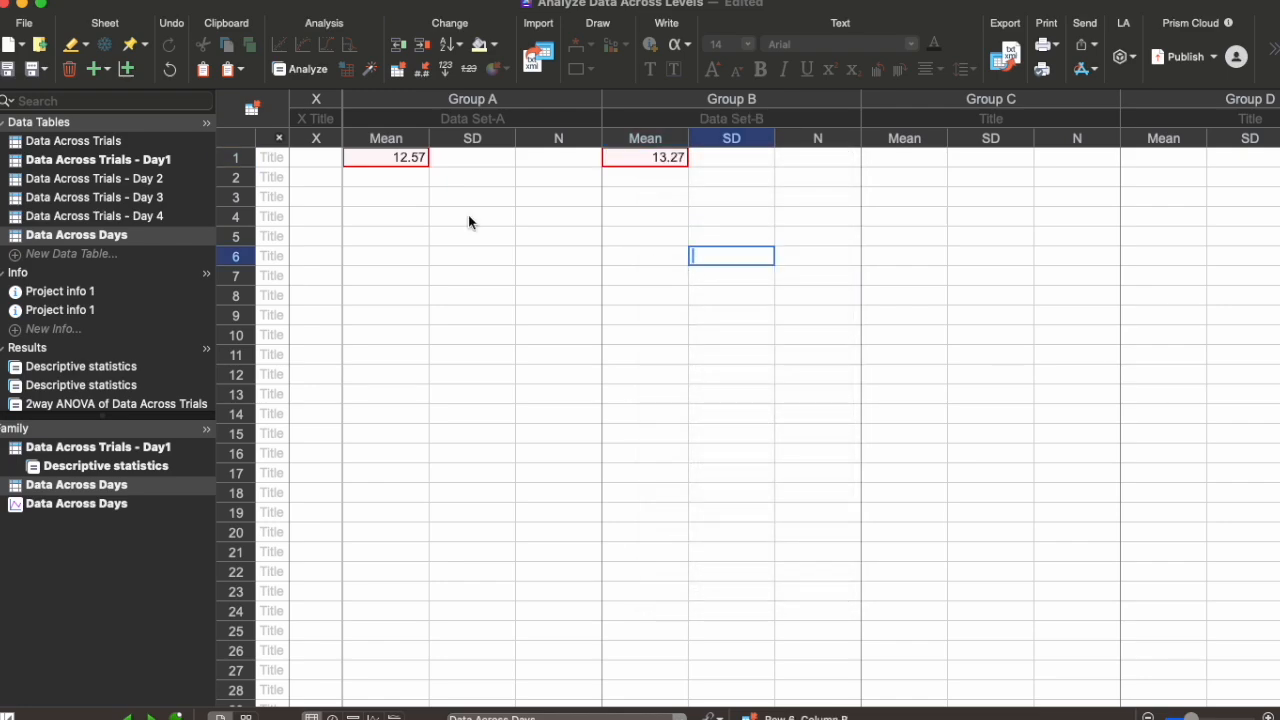
Paste the Day 1 Control standard deviation as a link into row 1 of Group A's SD column in Data Across Days.
{"action": "left_click", "coordinate": [131, 160]}
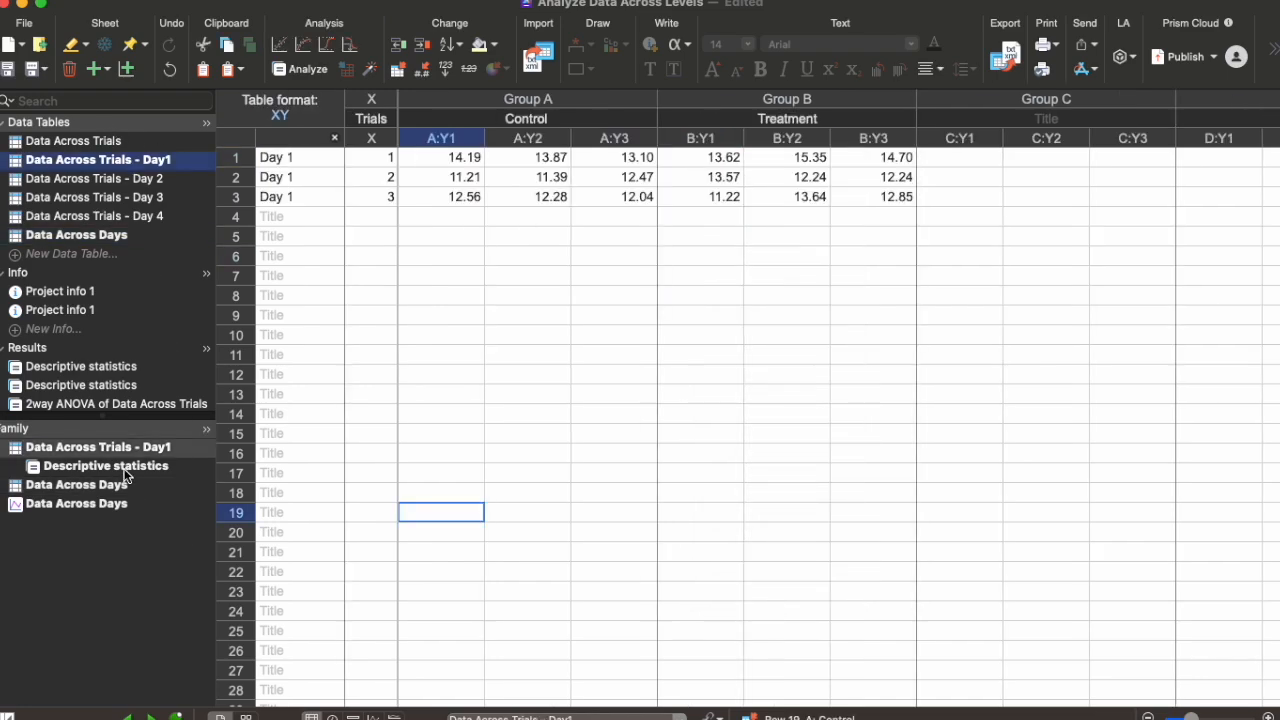
{"action": "left_click", "coordinate": [125, 470]}
{"action": "left_click", "coordinate": [434, 297]}
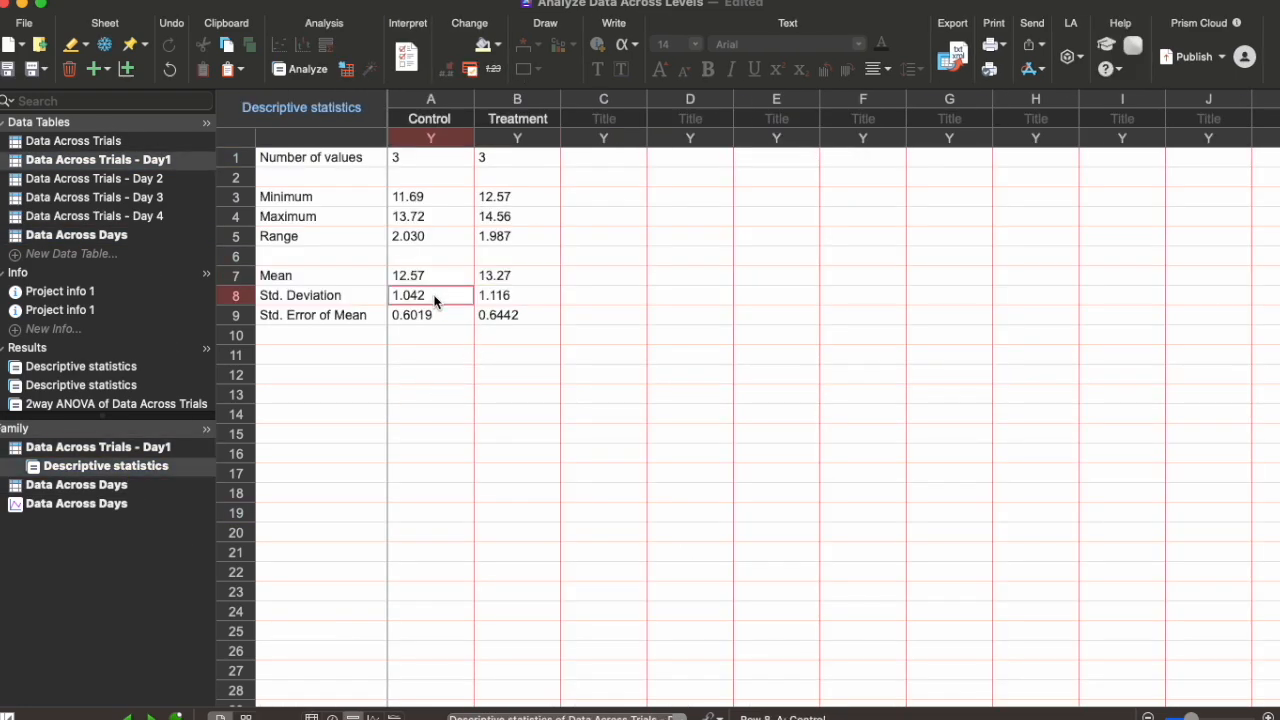
{"action": "left_click", "coordinate": [145, 236]}
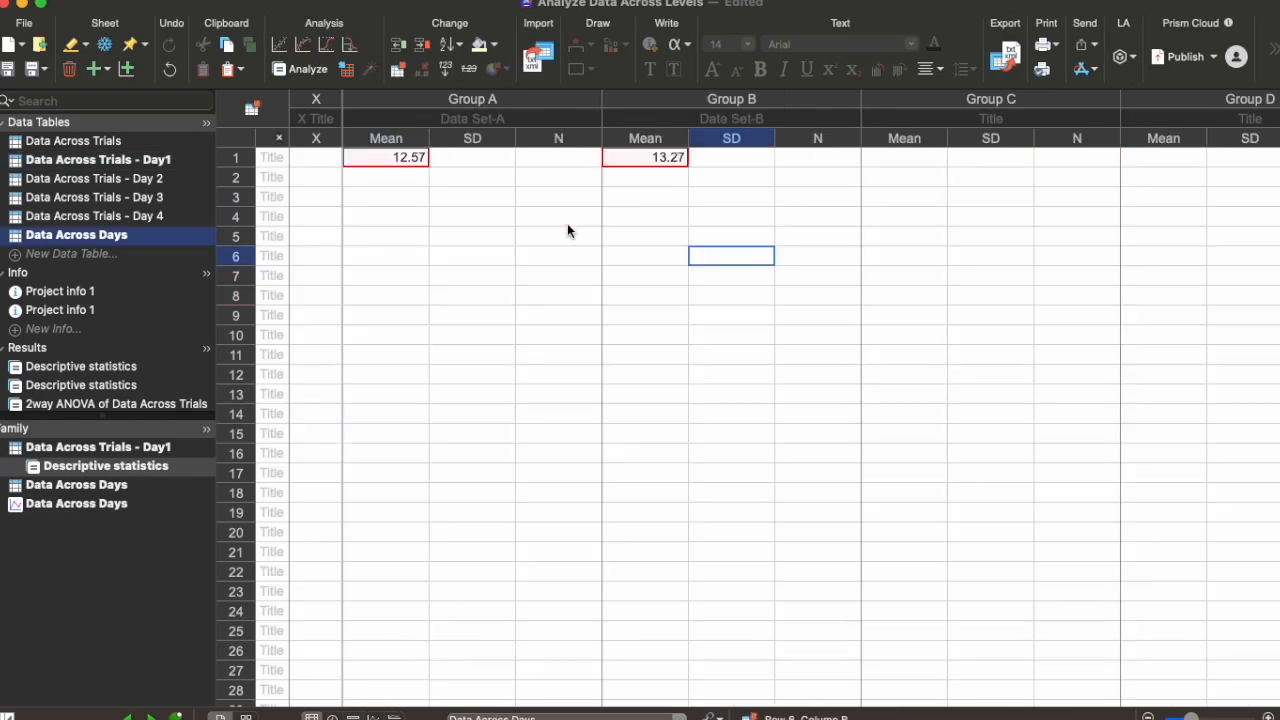
{"action": "left_click", "coordinate": [472, 157]}
{"action": "right_click", "coordinate": [472, 157]}
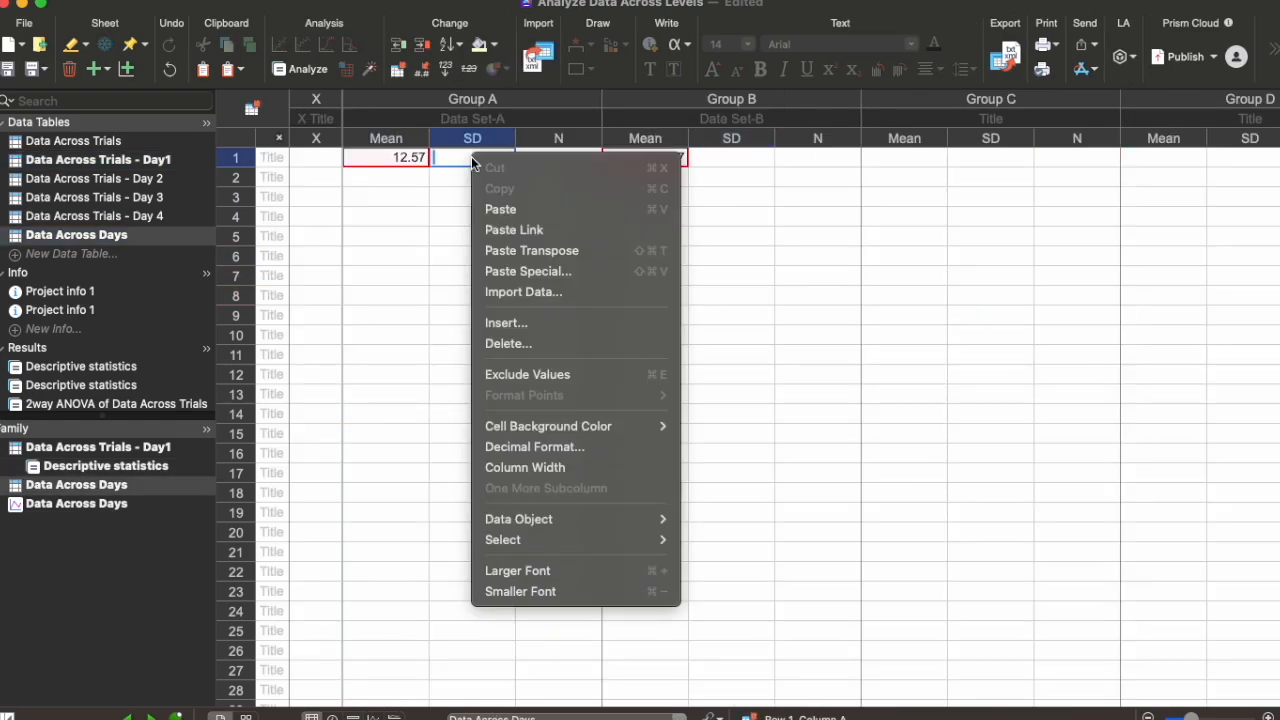
{"action": "left_click", "coordinate": [559, 232]}
{"action": "left_click", "coordinate": [650, 220]}
Paste the Day 1 Treatment standard deviation as a link into row 1 of Group B's SD column in Data Across Days.
{"action": "left_click", "coordinate": [145, 160]}
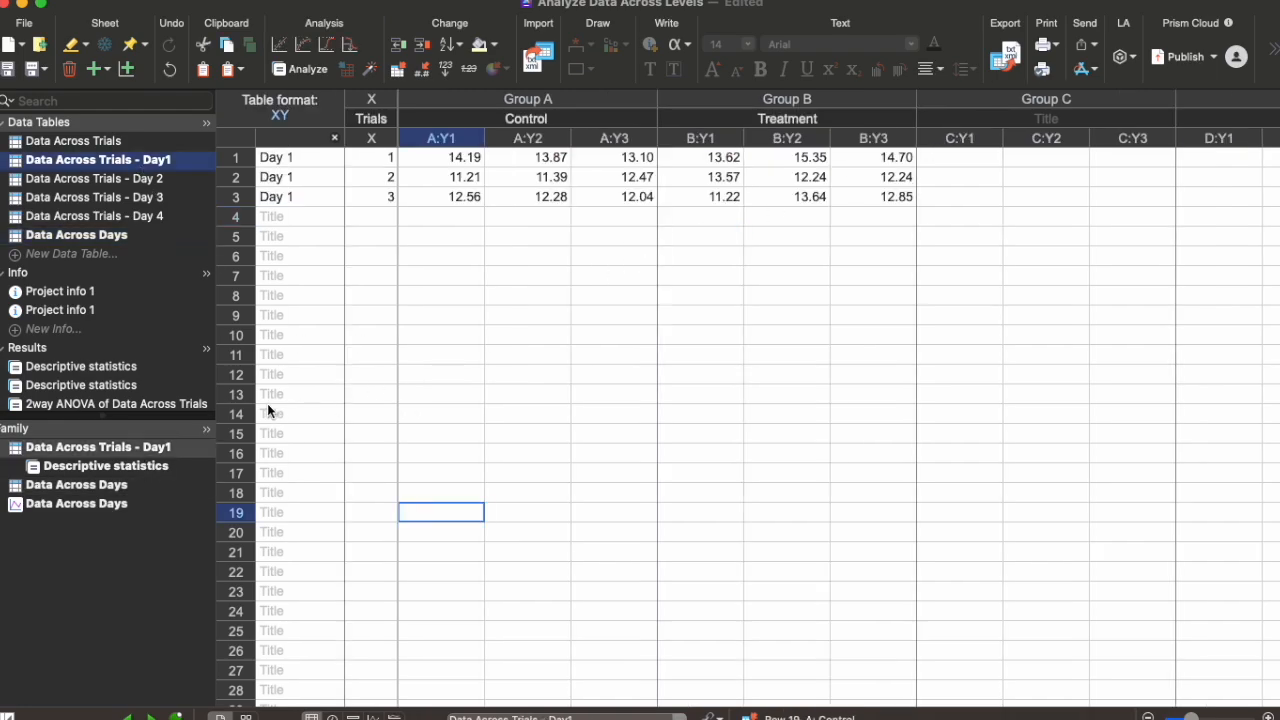
{"action": "left_click", "coordinate": [132, 467]}
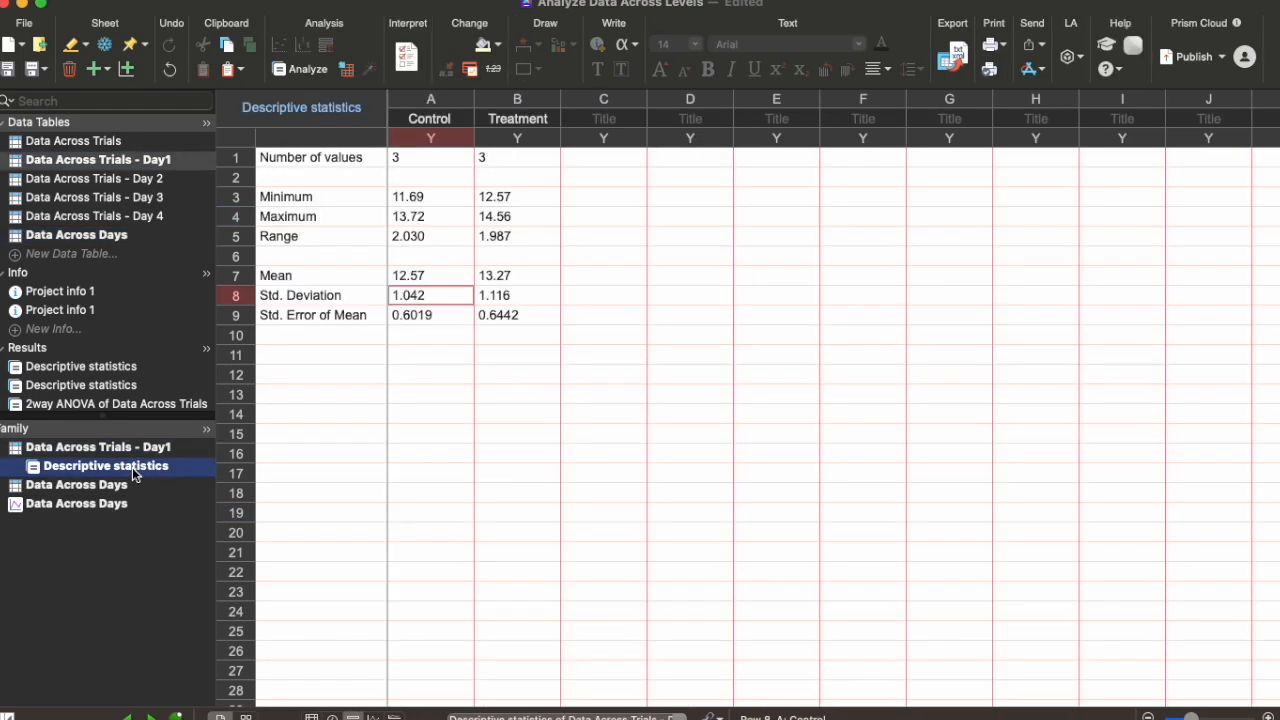
{"action": "left_click", "coordinate": [494, 299]}
{"action": "right_click", "coordinate": [494, 300]}
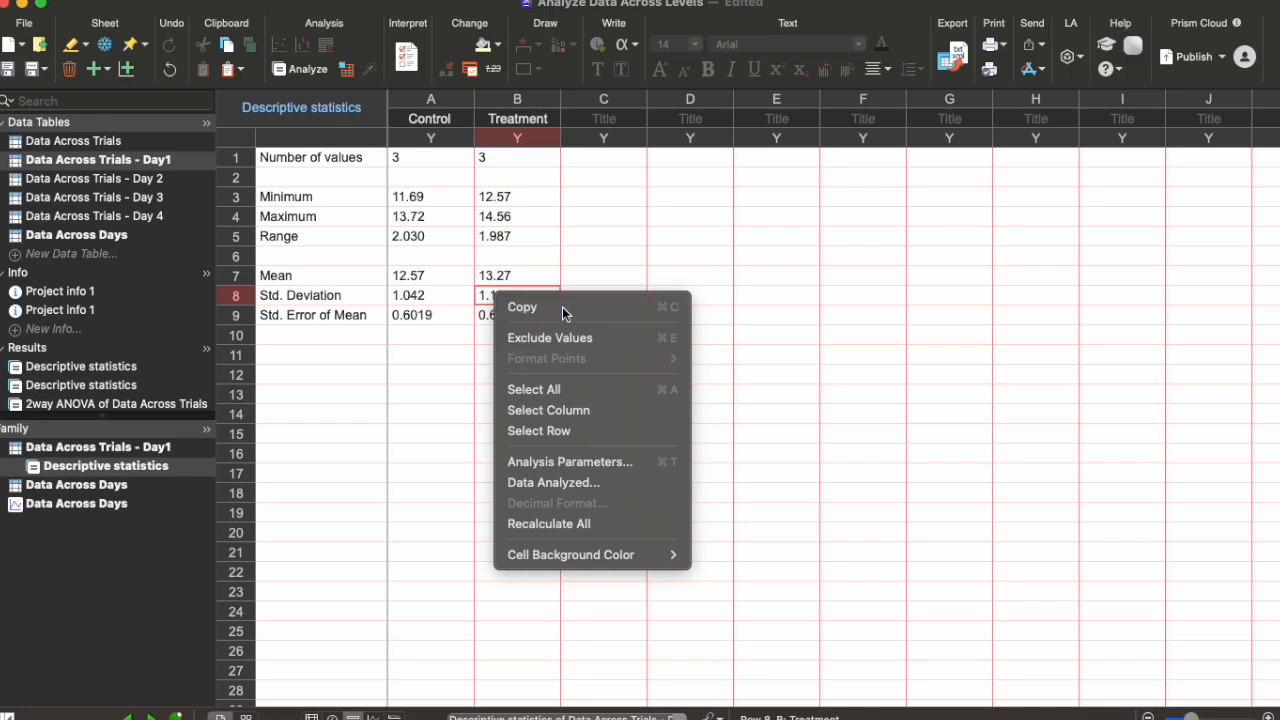
{"action": "left_click", "coordinate": [563, 310]}
{"action": "left_click", "coordinate": [128, 236]}
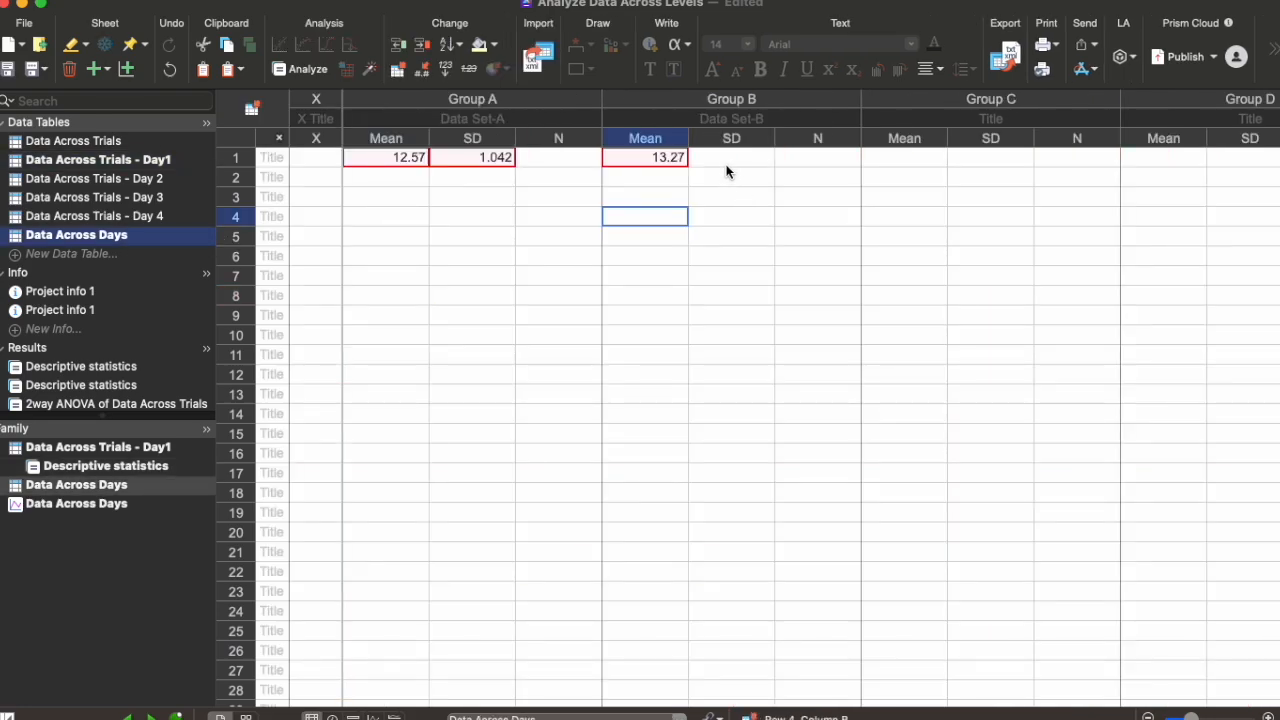
{"action": "right_click", "coordinate": [728, 160]}
{"action": "left_click", "coordinate": [790, 234]}
{"action": "left_click", "coordinate": [554, 258]}
Paste the Control mean from the Day 2 descriptive statistics as a link into row 2 of Group A's Mean column in Data Across Days.
{"action": "left_click", "coordinate": [160, 180]}
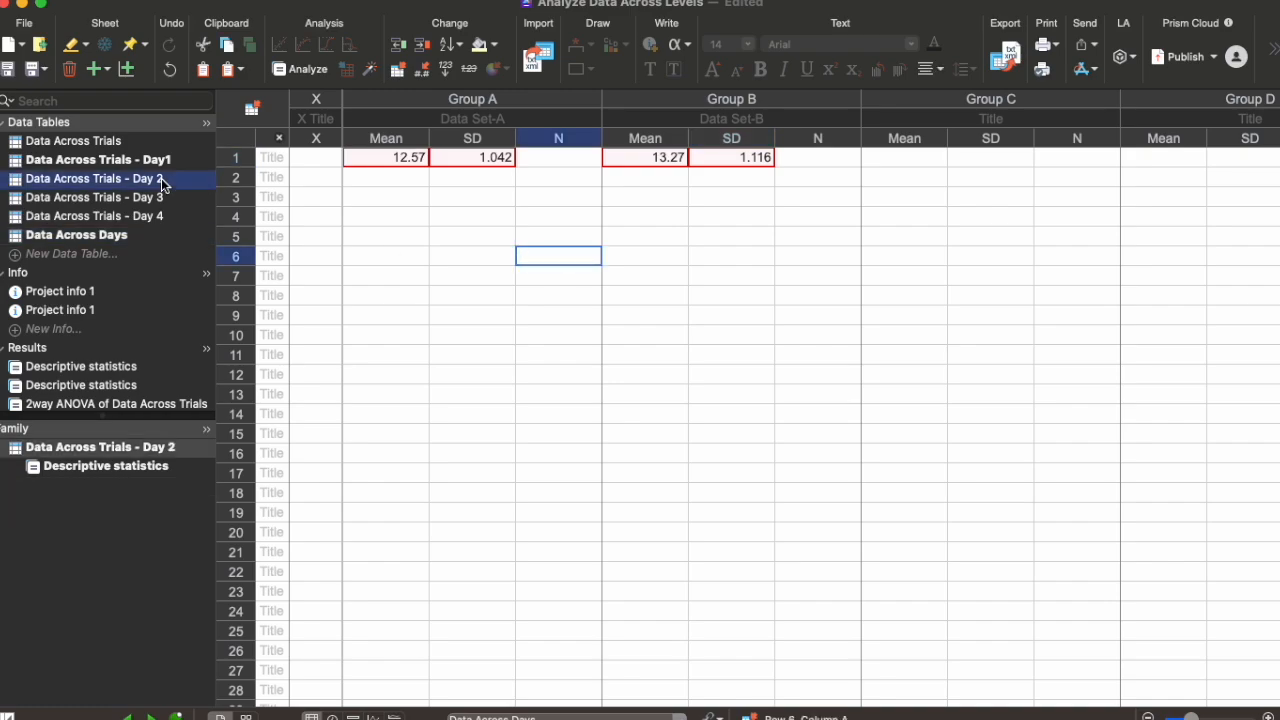
{"action": "left_click", "coordinate": [120, 466]}
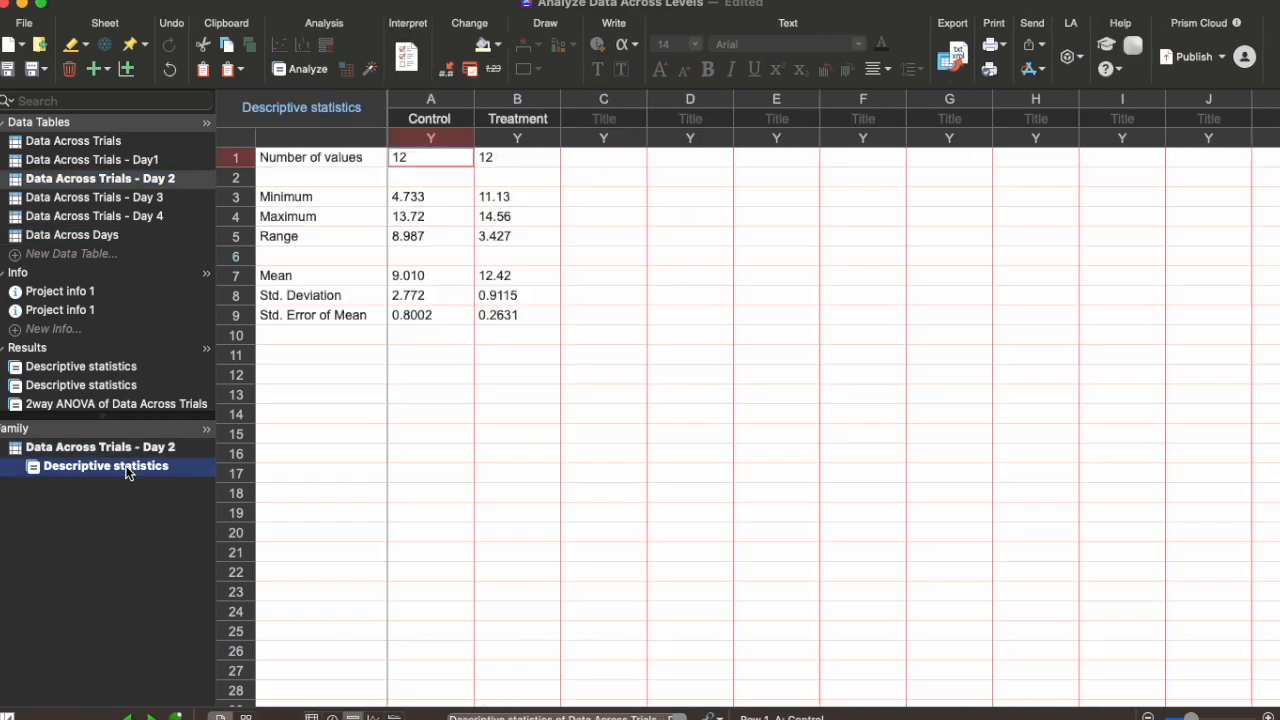
{"action": "right_click", "coordinate": [458, 277]}
{"action": "left_click", "coordinate": [485, 288]}
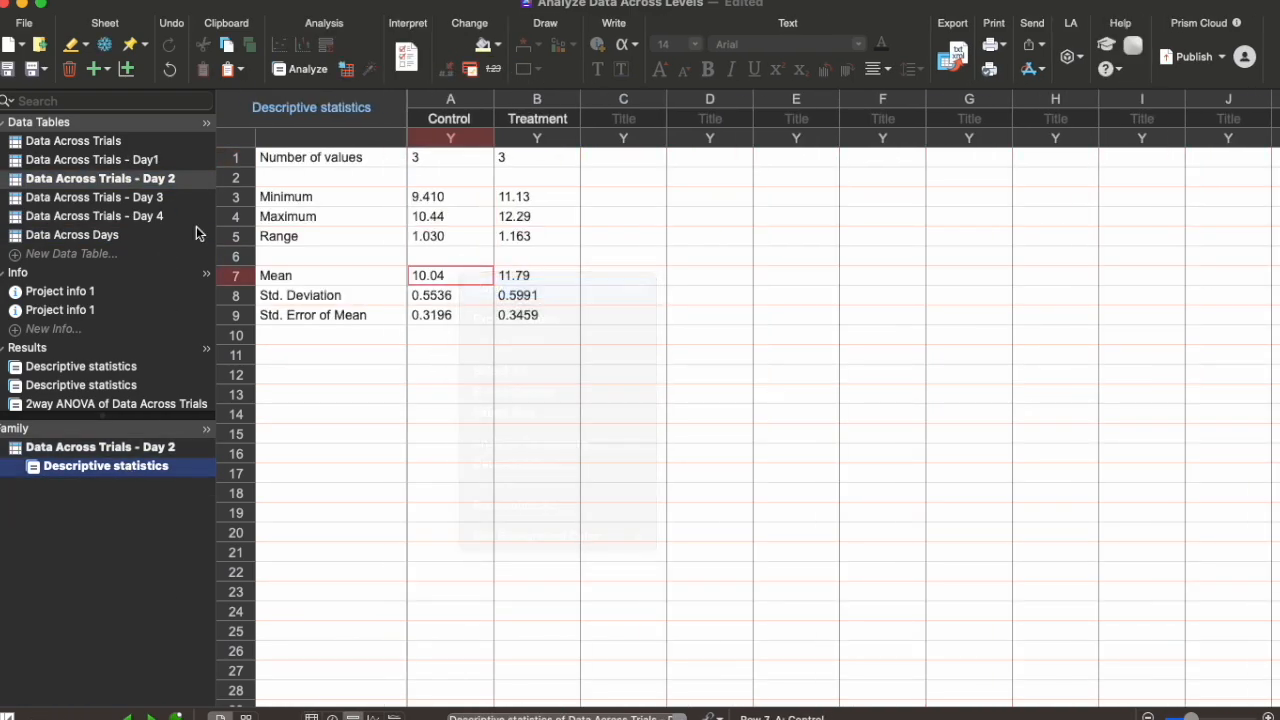
{"action": "left_click", "coordinate": [110, 235]}
{"action": "right_click", "coordinate": [413, 177]}
{"action": "left_click", "coordinate": [450, 254]}
Paste the Treatment mean from the Day 2 descriptive statistics as a link into row 2 of Group B's Mean column in Data Across Days.
{"action": "left_click", "coordinate": [154, 180]}
{"action": "left_click", "coordinate": [117, 474]}
{"action": "right_click", "coordinate": [512, 270]}
{"action": "left_click", "coordinate": [543, 278]}
{"action": "left_click", "coordinate": [125, 236]}
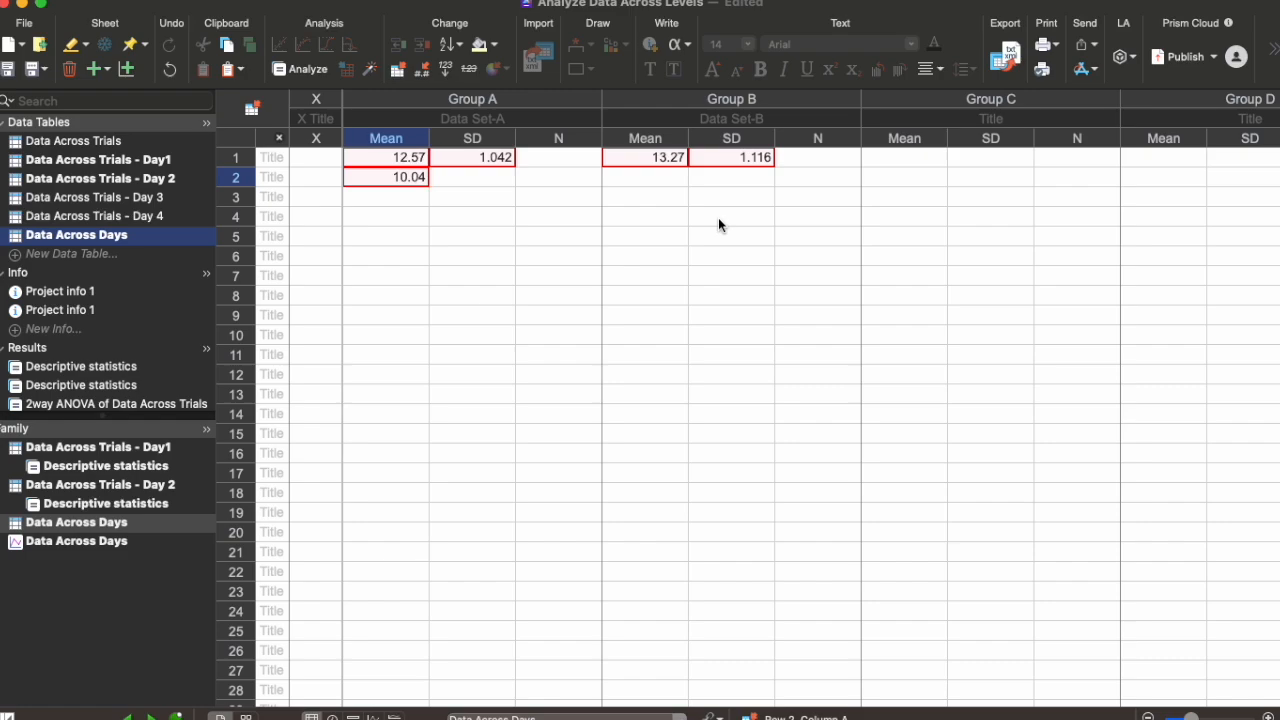
{"action": "right_click", "coordinate": [662, 178]}
{"action": "left_click", "coordinate": [700, 254]}
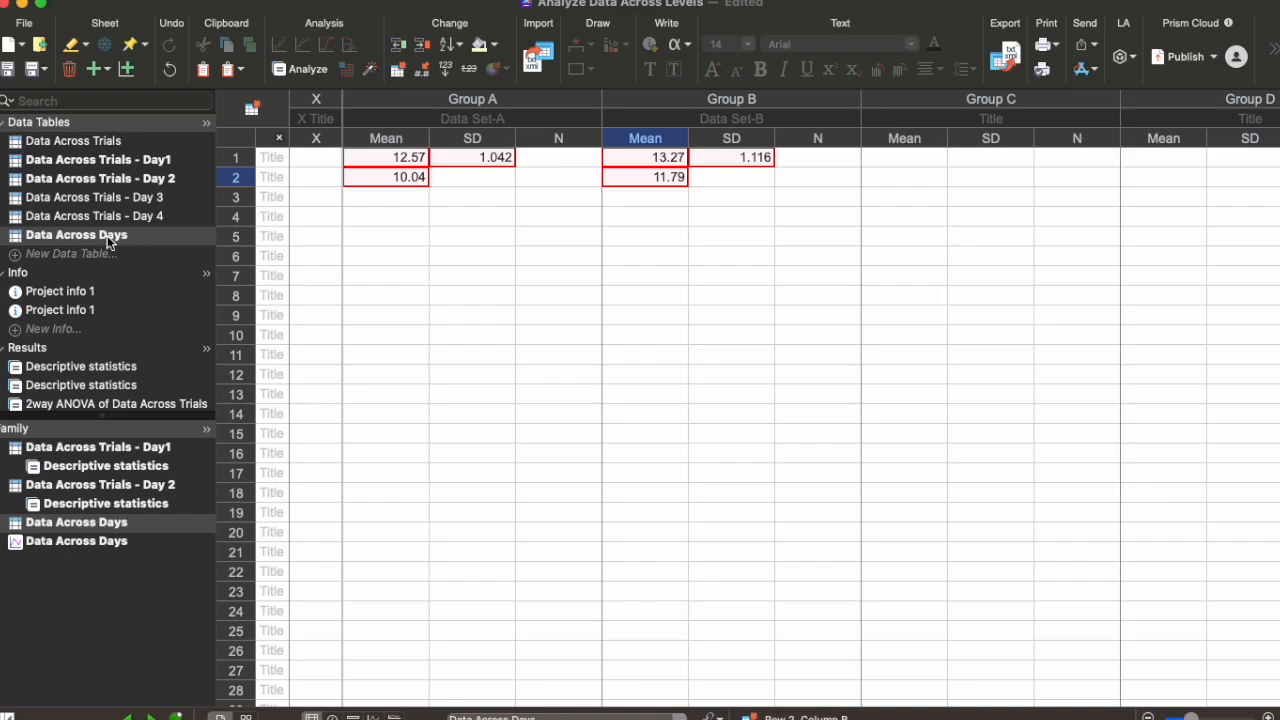
Paste the Control standard deviation from the Day 2 descriptive statistics as a link into row 2 of Group A's SD column in Data Across Days.
{"action": "left_click", "coordinate": [100, 484]}
{"action": "left_click", "coordinate": [104, 468]}
{"action": "left_click", "coordinate": [428, 296]}
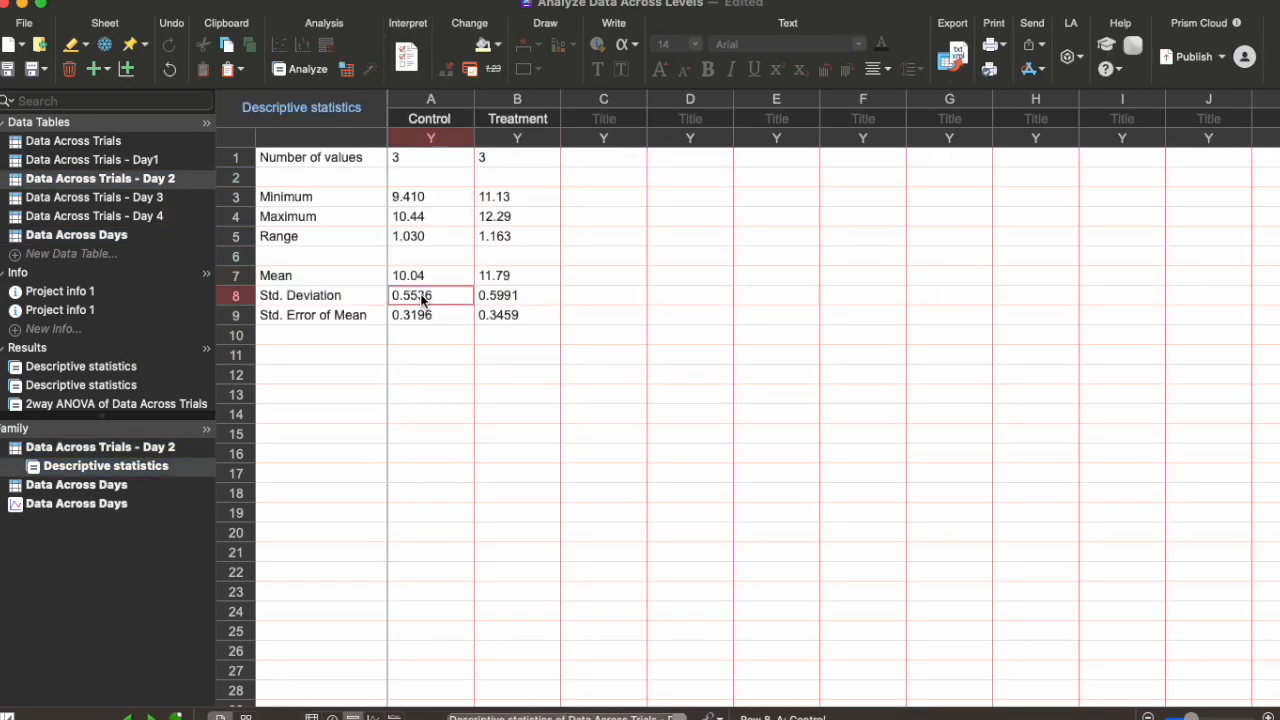
{"action": "right_click", "coordinate": [426, 295]}
{"action": "left_click", "coordinate": [450, 305]}
{"action": "left_click", "coordinate": [77, 235]}
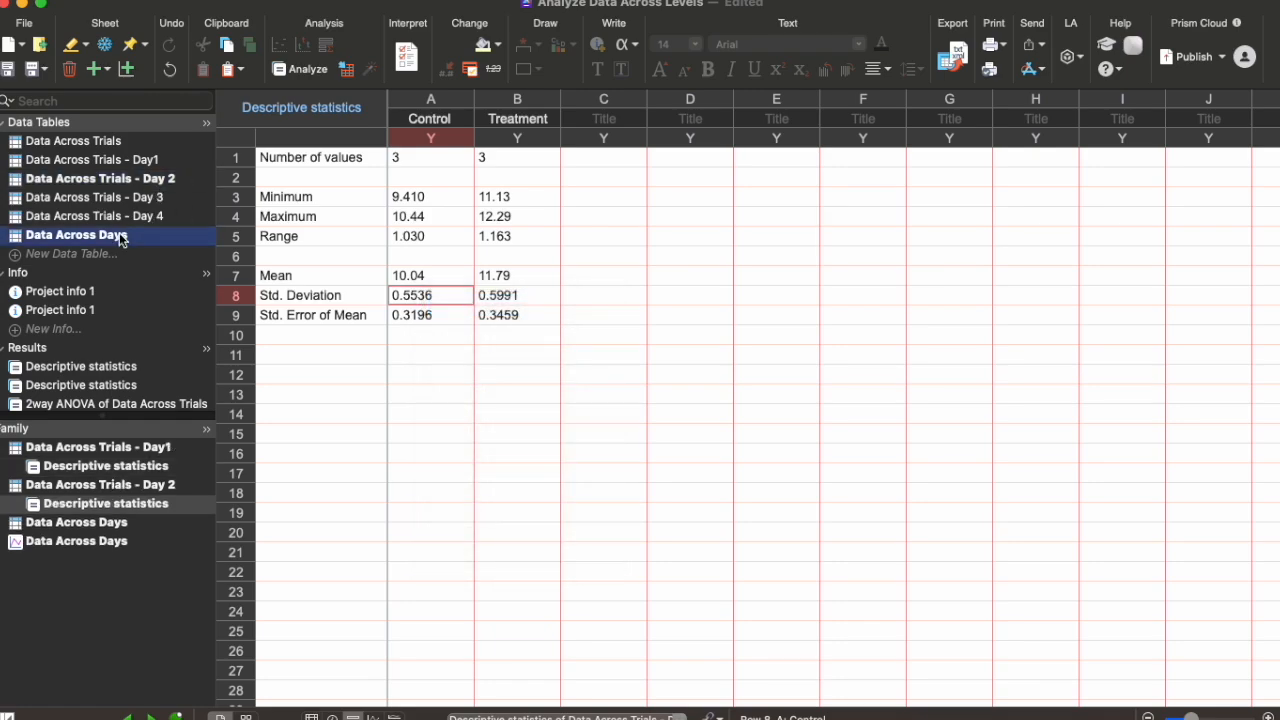
{"action": "left_click", "coordinate": [471, 177]}
{"action": "right_click", "coordinate": [471, 180]}
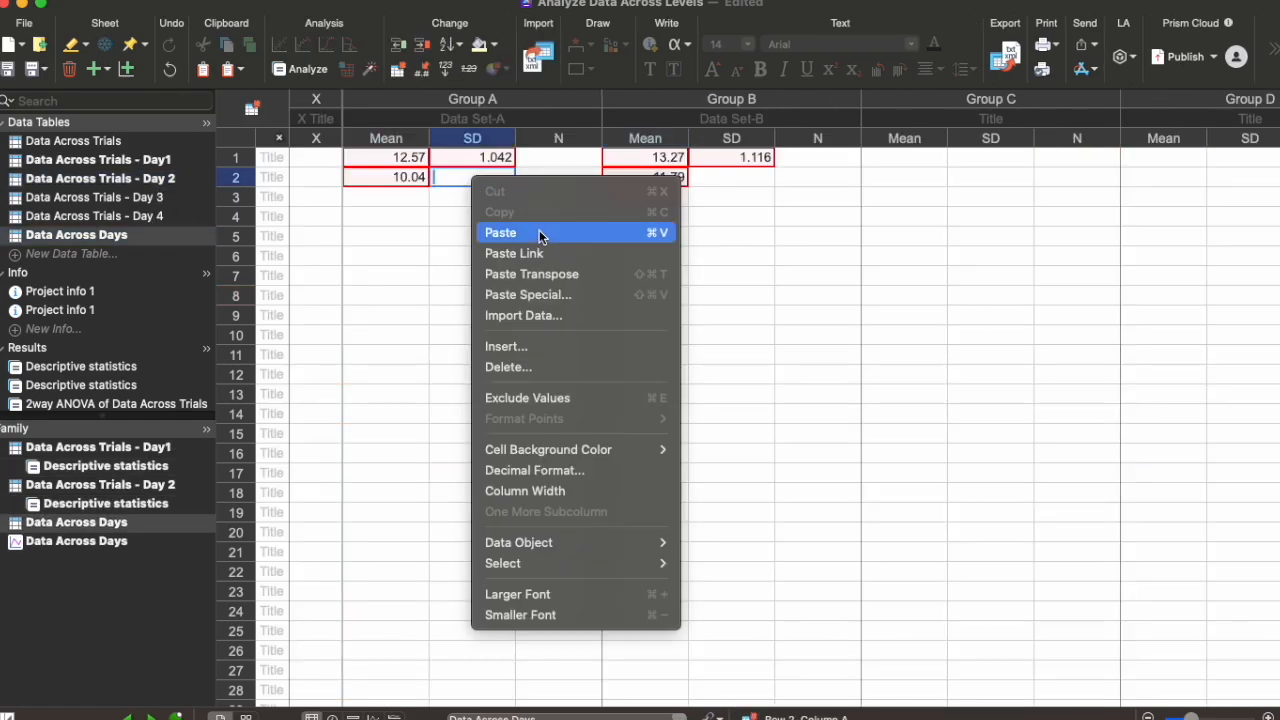
{"action": "left_click", "coordinate": [500, 251]}
{"action": "left_click", "coordinate": [472, 295]}
Copy the Treatment standard deviation from the Day 2 descriptive statistics.
{"action": "left_click", "coordinate": [105, 182]}
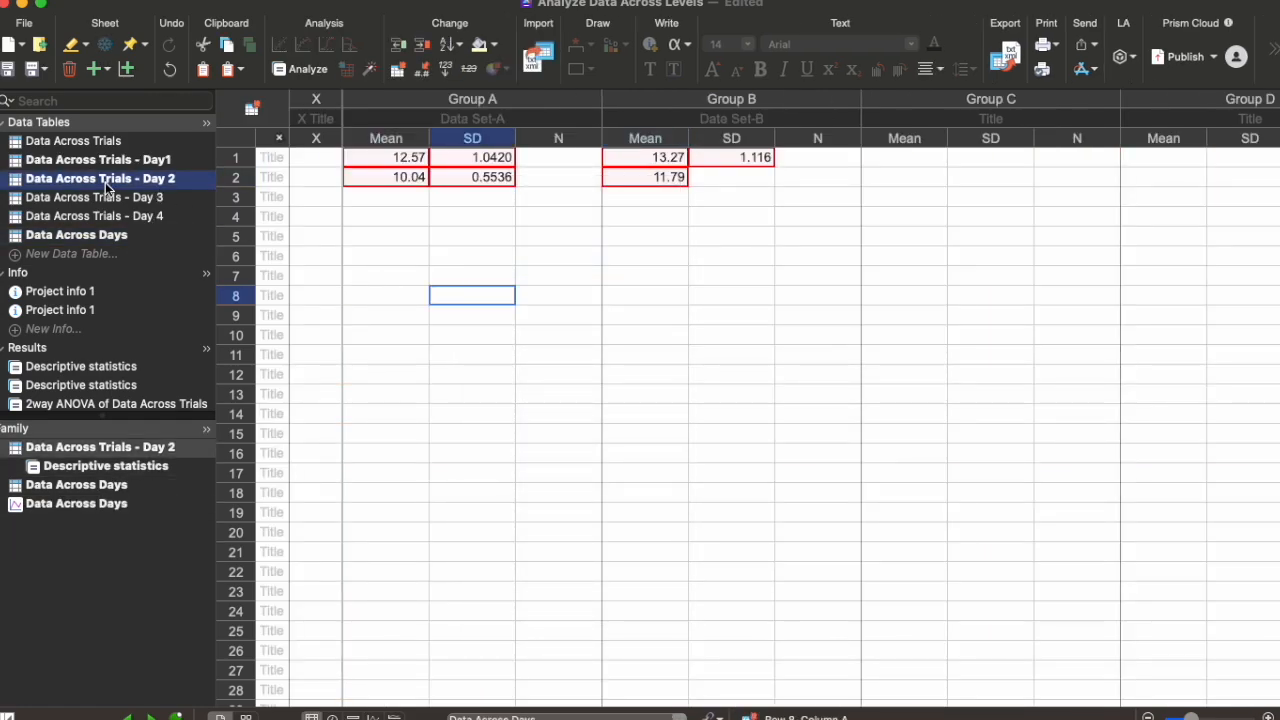
{"action": "left_click", "coordinate": [165, 467]}
{"action": "right_click", "coordinate": [530, 302]}
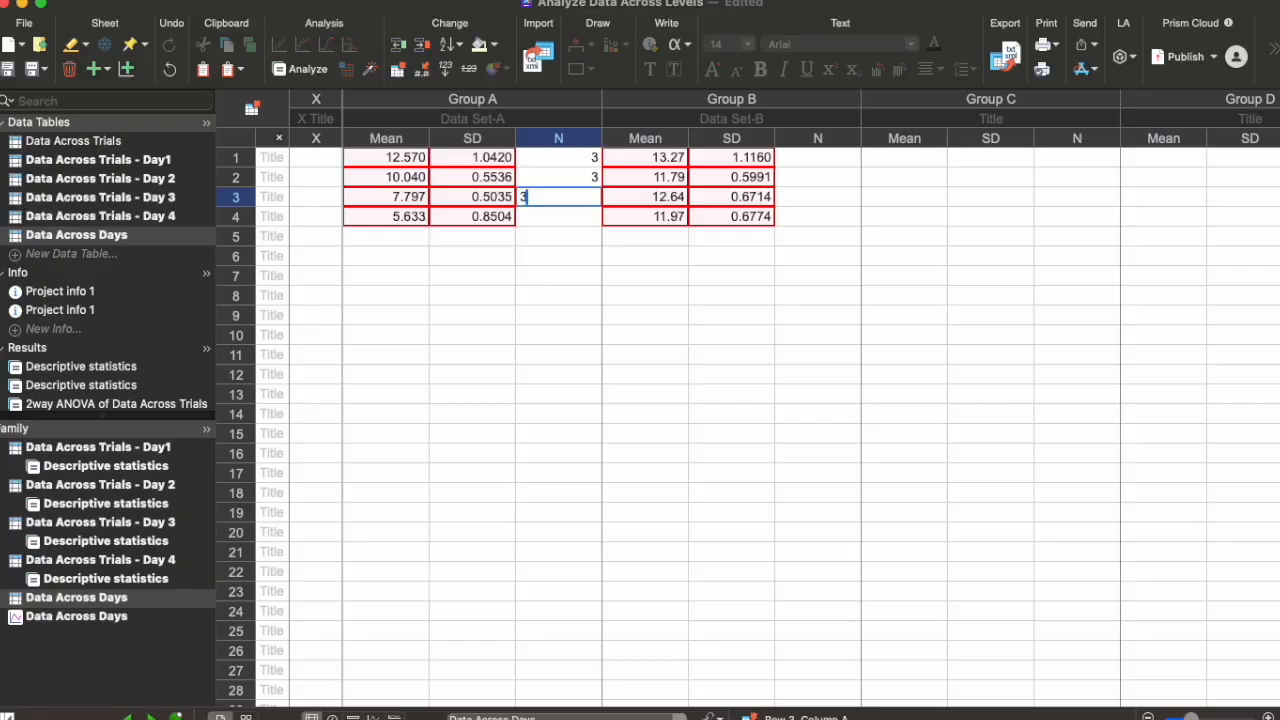
Enter 3 in rows 3 and 4 of Group A's N column in Data Across Days.
{"action": "type", "text": "3"}
{"action": "key", "text": "Return"}
{"action": "type", "text": "3"}
{"action": "key", "text": "Return"}
Enter 3 in rows 1 to 4 of Group B's N column in Data Across Days.
{"action": "left_click", "coordinate": [839, 180]}
{"action": "left_click", "coordinate": [839, 155]}
{"action": "type", "text": "3"}
{"action": "key", "text": "Return"}
{"action": "type", "text": "3"}
{"action": "key", "text": "Return"}
{"action": "type", "text": "34"}
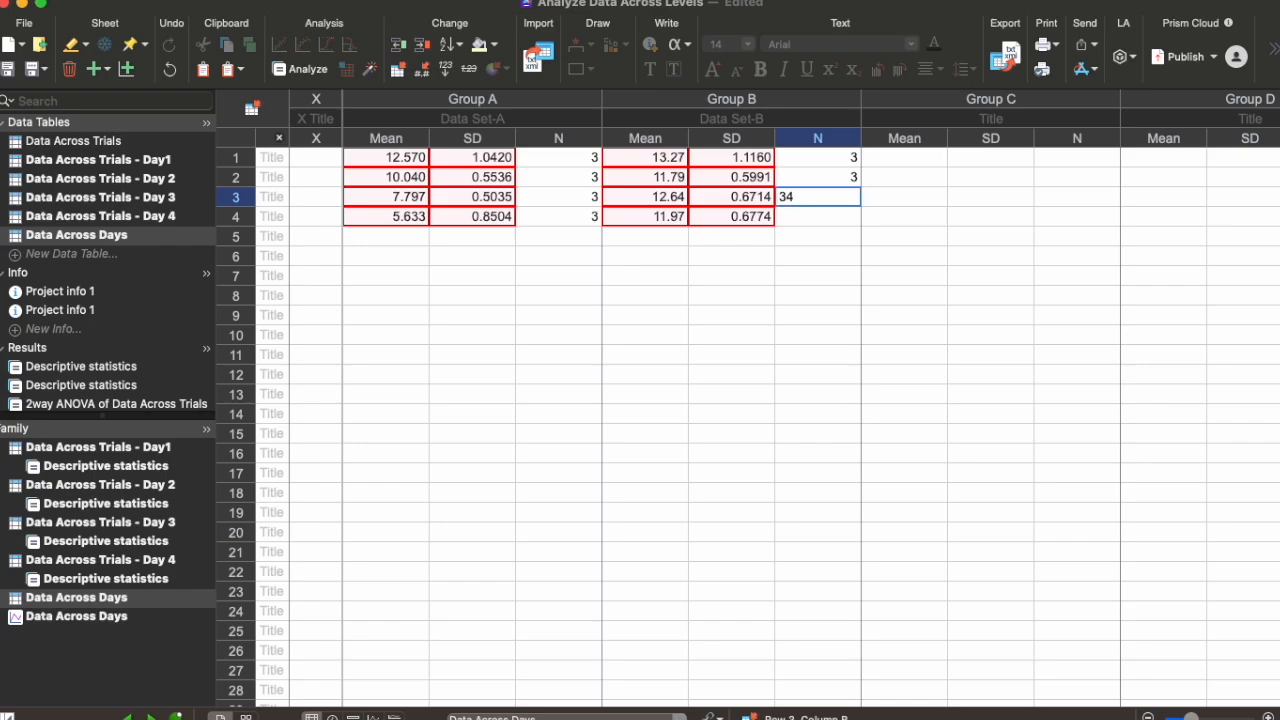
{"action": "key", "text": "Return"}
{"action": "left_click", "coordinate": [717, 293]}
Title the X column Day and fill its rows 1 to 4 with the values 1, 2, 3 and 4.
{"action": "left_click", "coordinate": [318, 118]}
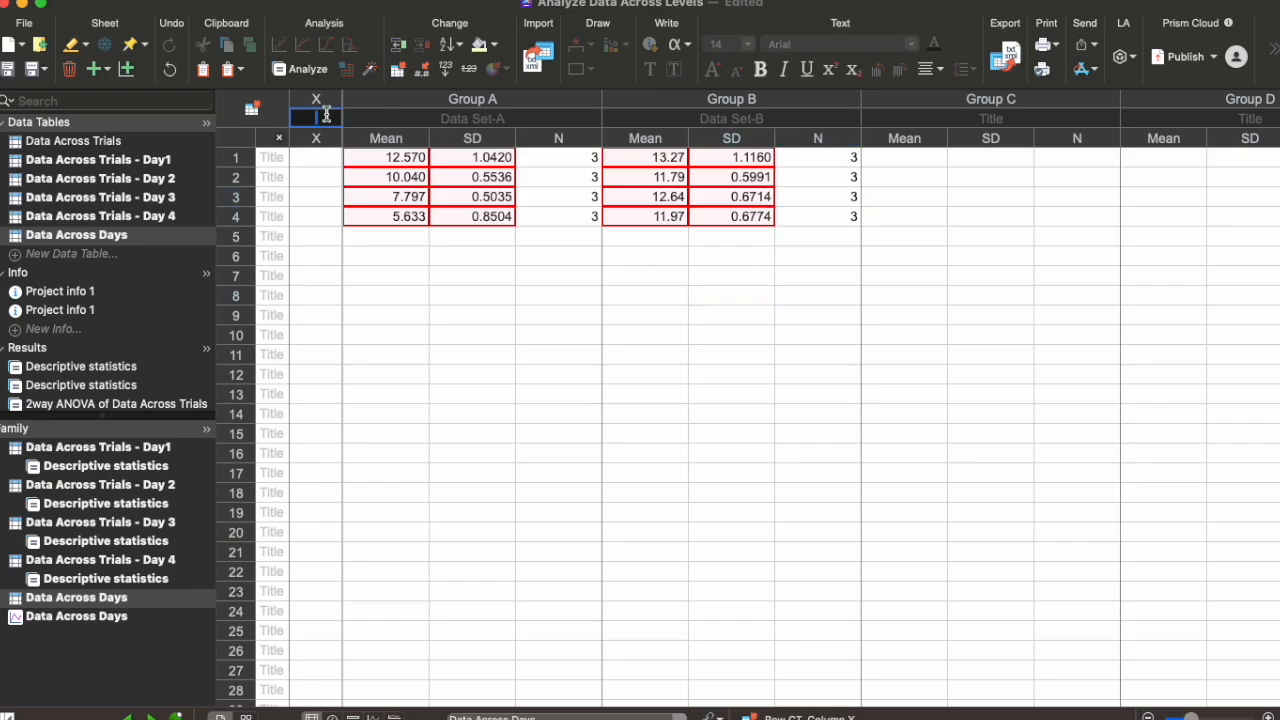
{"action": "type", "text": "Day"}
{"action": "key", "text": "Return"}
{"action": "type", "text": "1"}
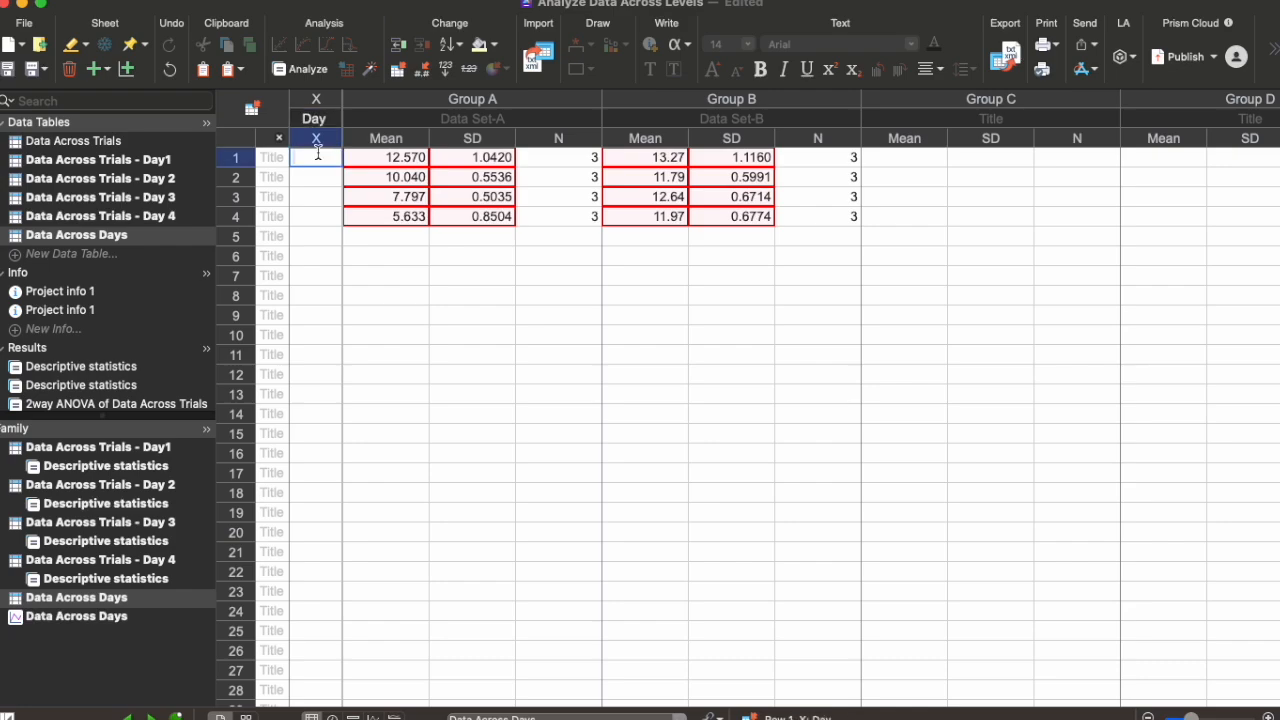
{"action": "key", "text": "Return"}
{"action": "type", "text": "2"}
{"action": "key", "text": "Return"}
{"action": "type", "text": "3"}
{"action": "key", "text": "Return"}
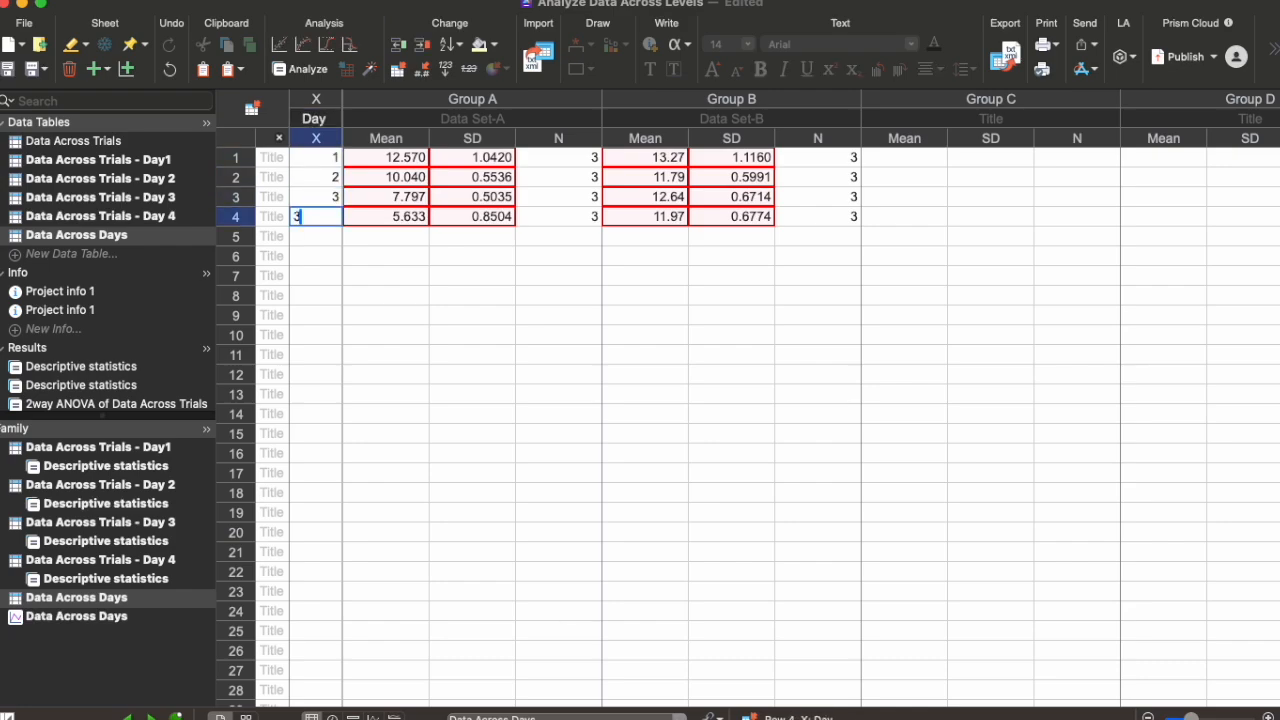
{"action": "type", "text": "4"}
{"action": "key", "text": "Return"}
{"action": "left_click", "coordinate": [560, 474]}
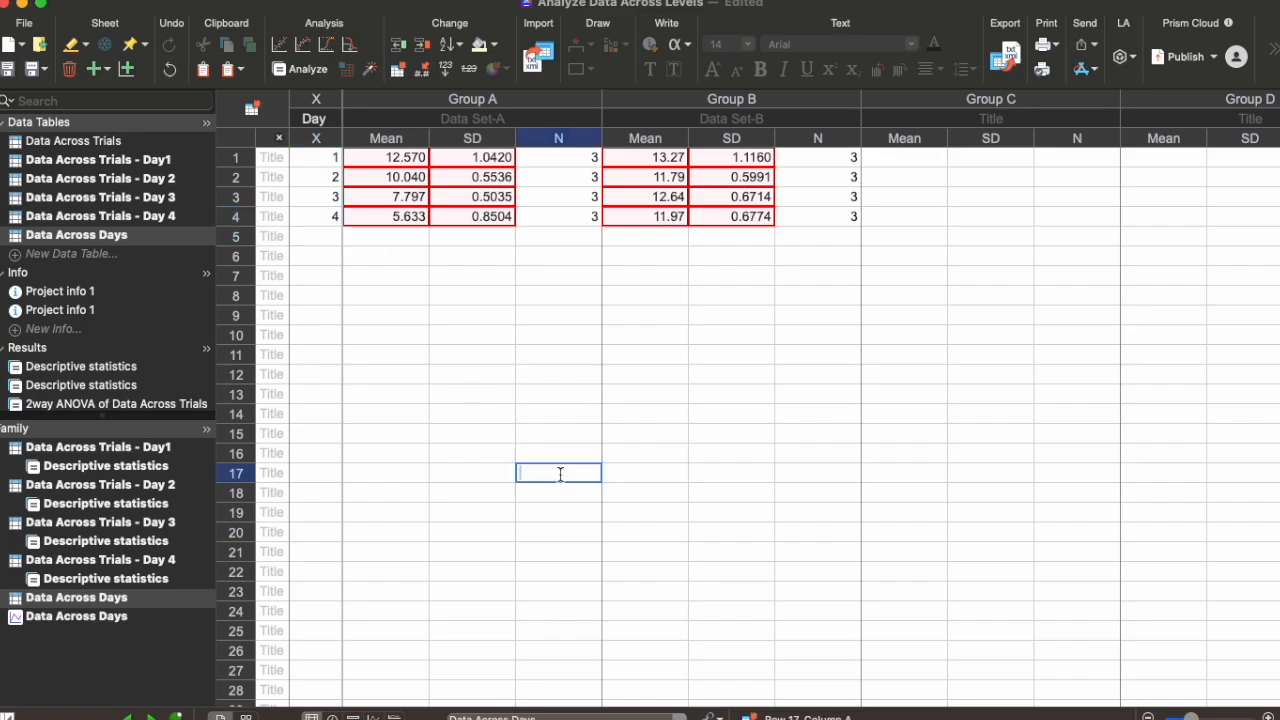
Create the Data Across Days graph as XY points with error bars, plotting mean and SD.
{"action": "left_click", "coordinate": [50, 618]}
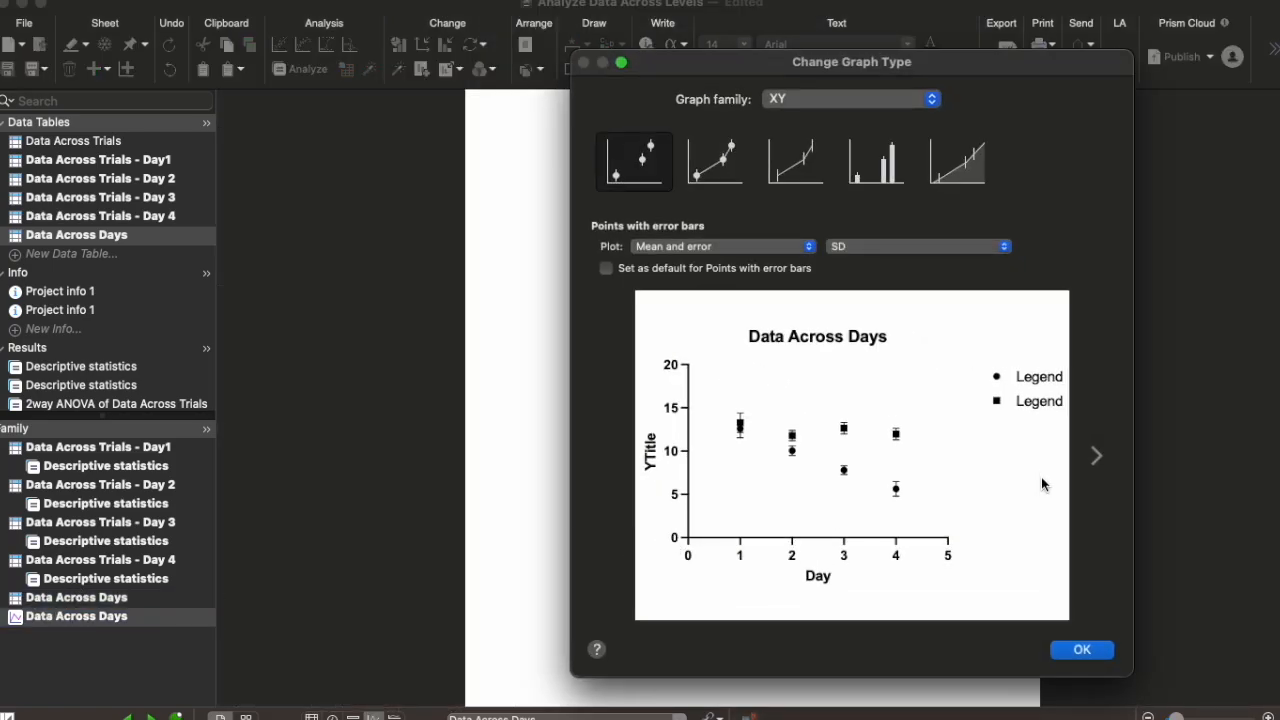
{"action": "left_click", "coordinate": [1084, 651]}
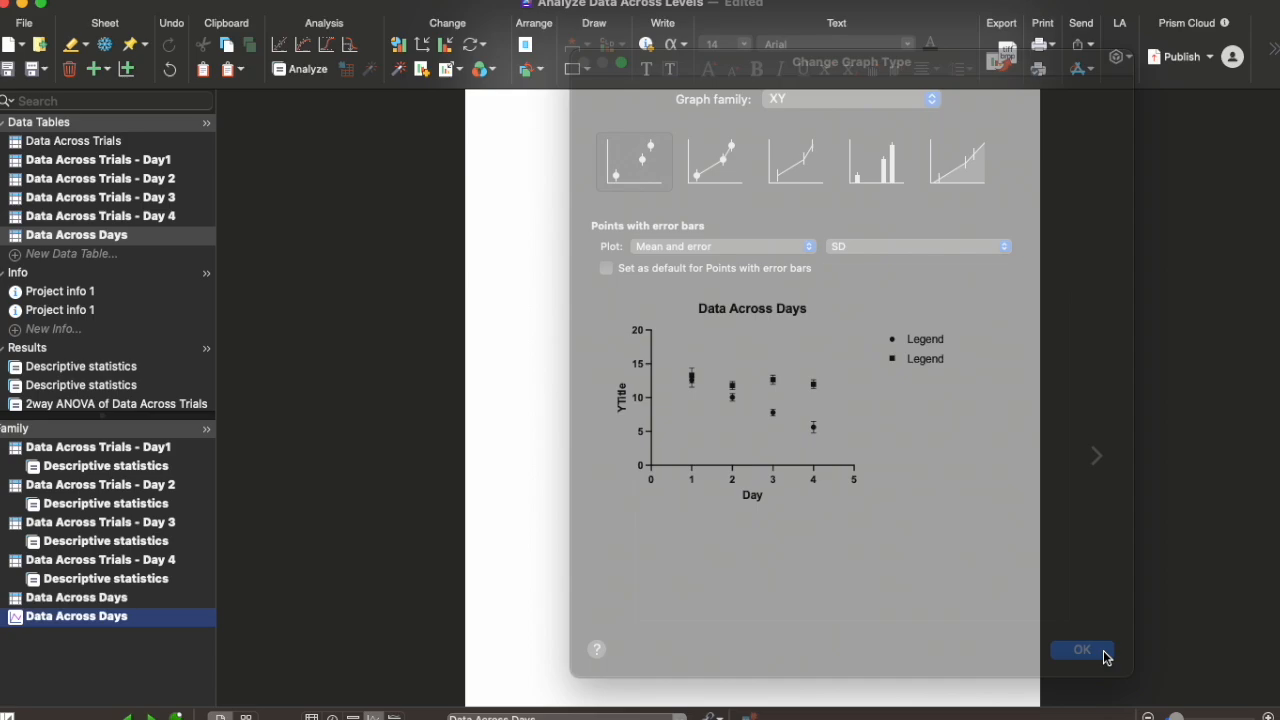
{"action": "double_click", "coordinate": [850, 479]}
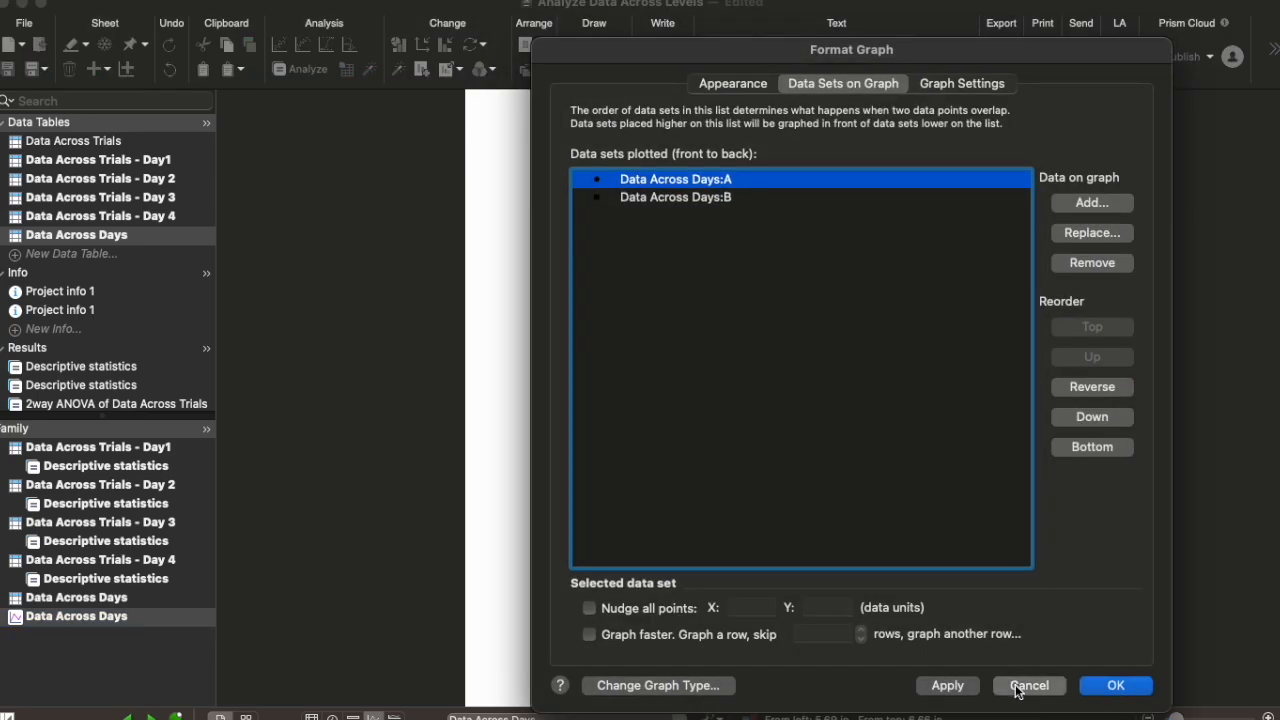
{"action": "left_click", "coordinate": [1030, 686]}
Turn off the graph's automatic X axis range and set the minimum to 0.5 and the maximum to 4.5.
{"action": "double_click", "coordinate": [856, 482]}
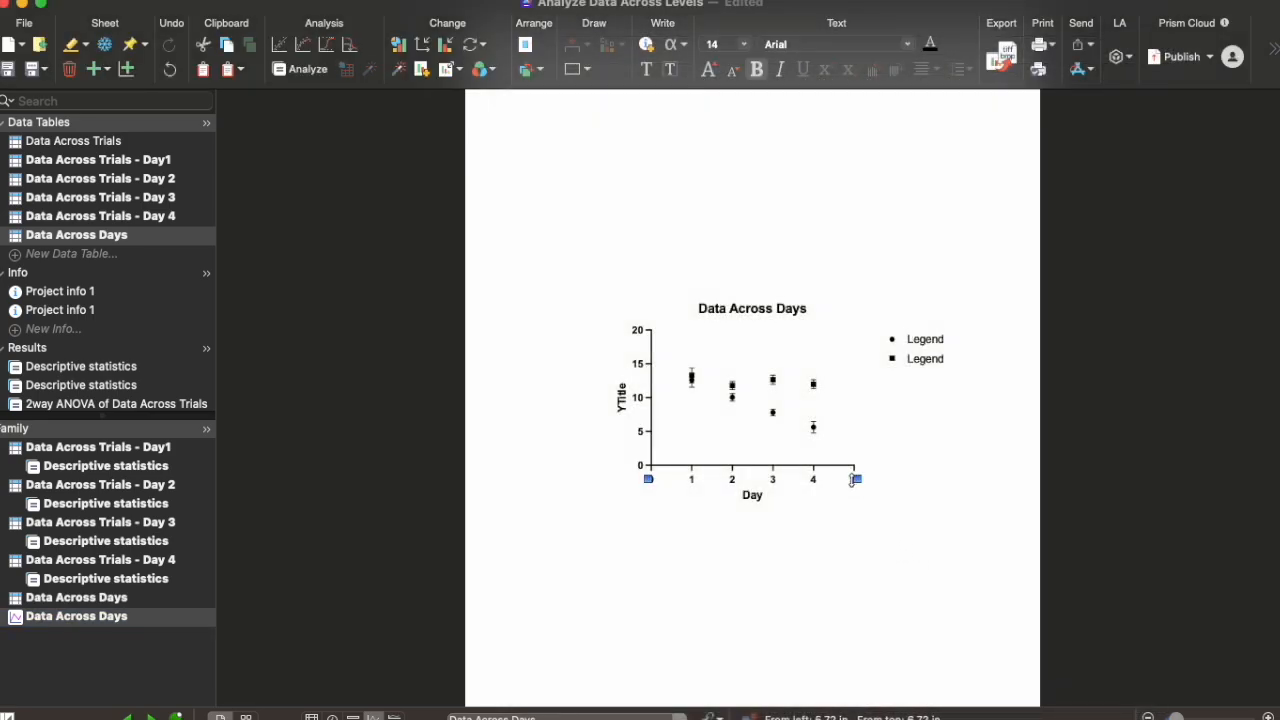
{"action": "left_click", "coordinate": [531, 157]}
{"action": "left_click", "coordinate": [606, 218]}
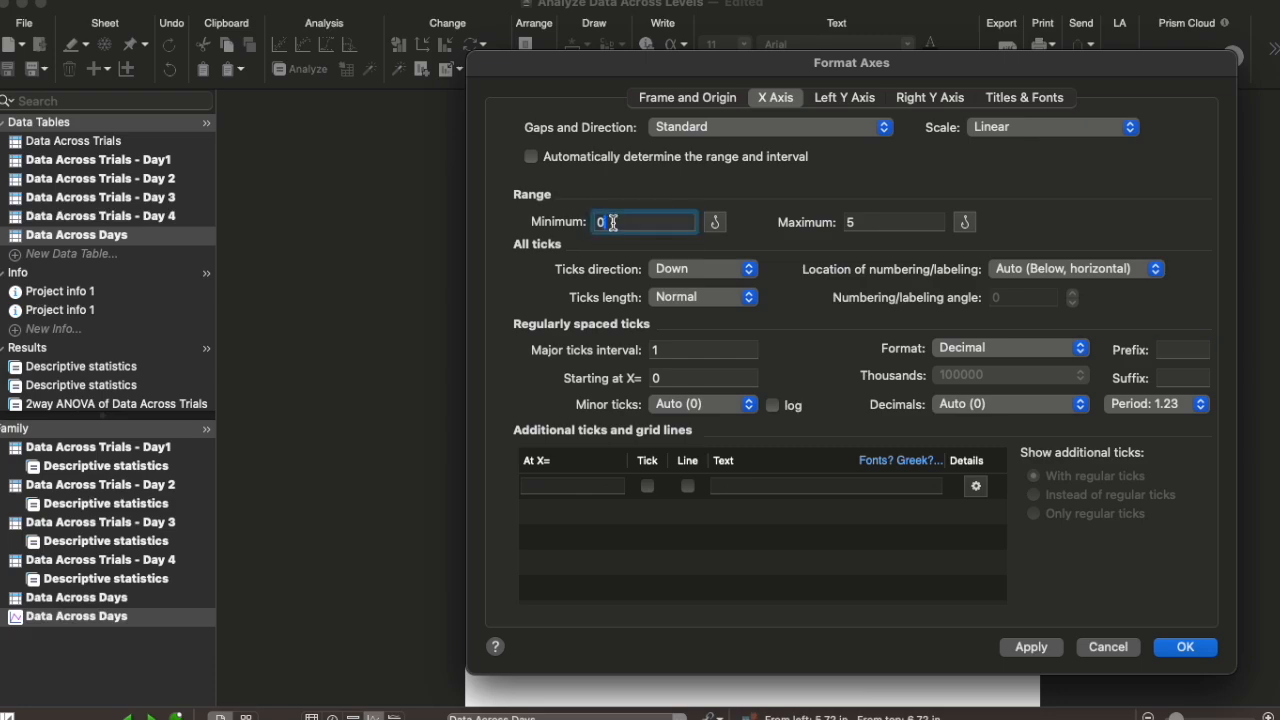
{"action": "type", "text": ".5"}
{"action": "left_click", "coordinate": [927, 224]}
{"action": "type", "text": "4"}
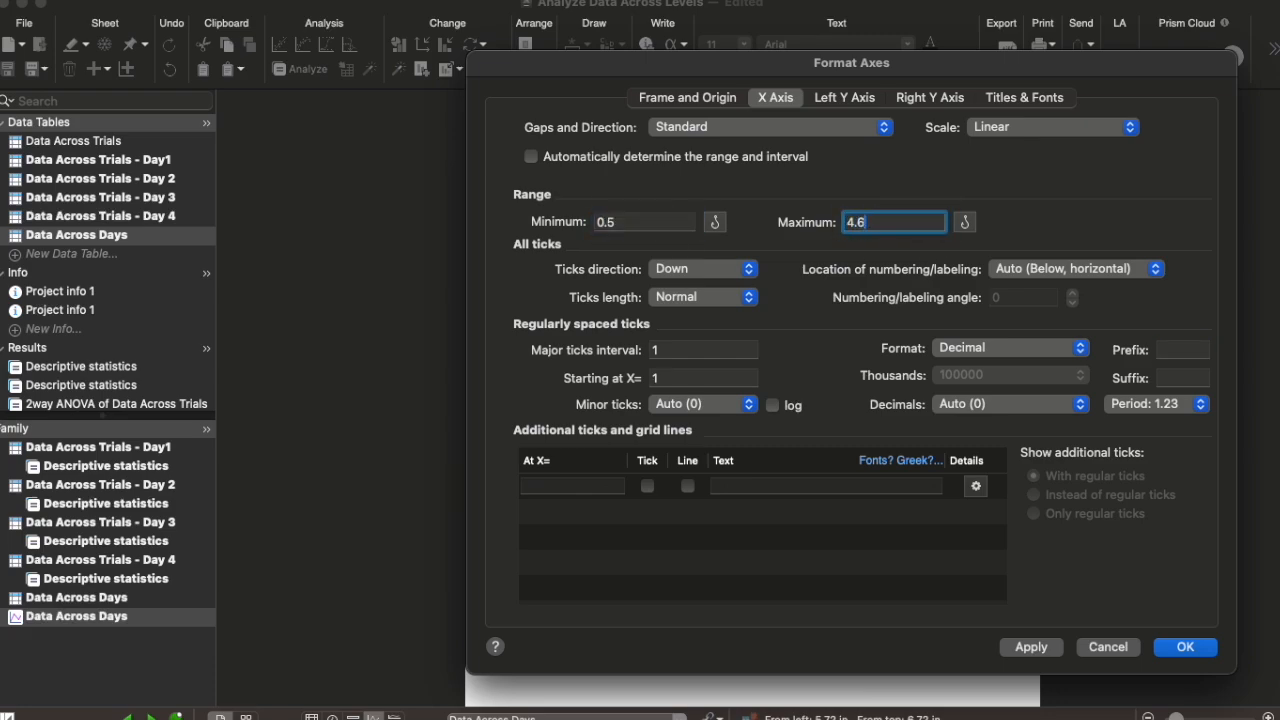
{"action": "type", "text": ".5"}
{"action": "left_click", "coordinate": [1180, 647]}
Change the graph type to points and connecting line with error bars, plotting the mean with SEM.
{"action": "double_click", "coordinate": [779, 414]}
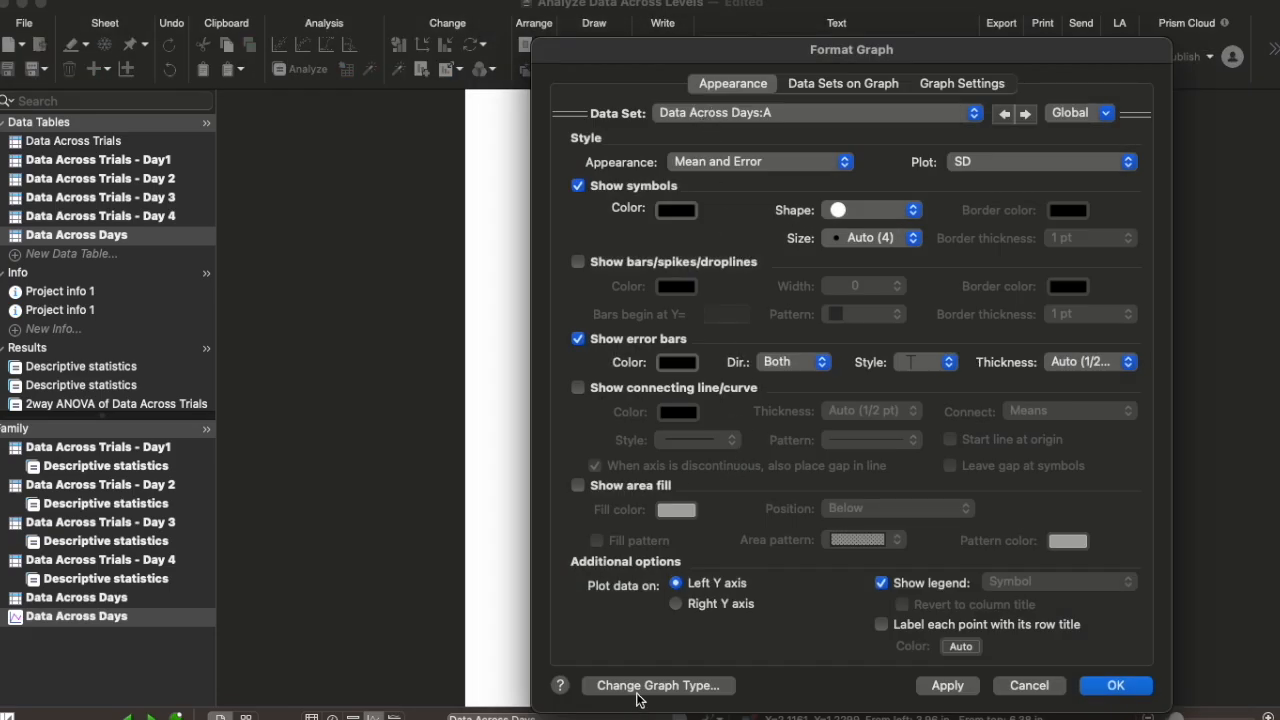
{"action": "left_click", "coordinate": [658, 685]}
{"action": "left_click", "coordinate": [712, 163]}
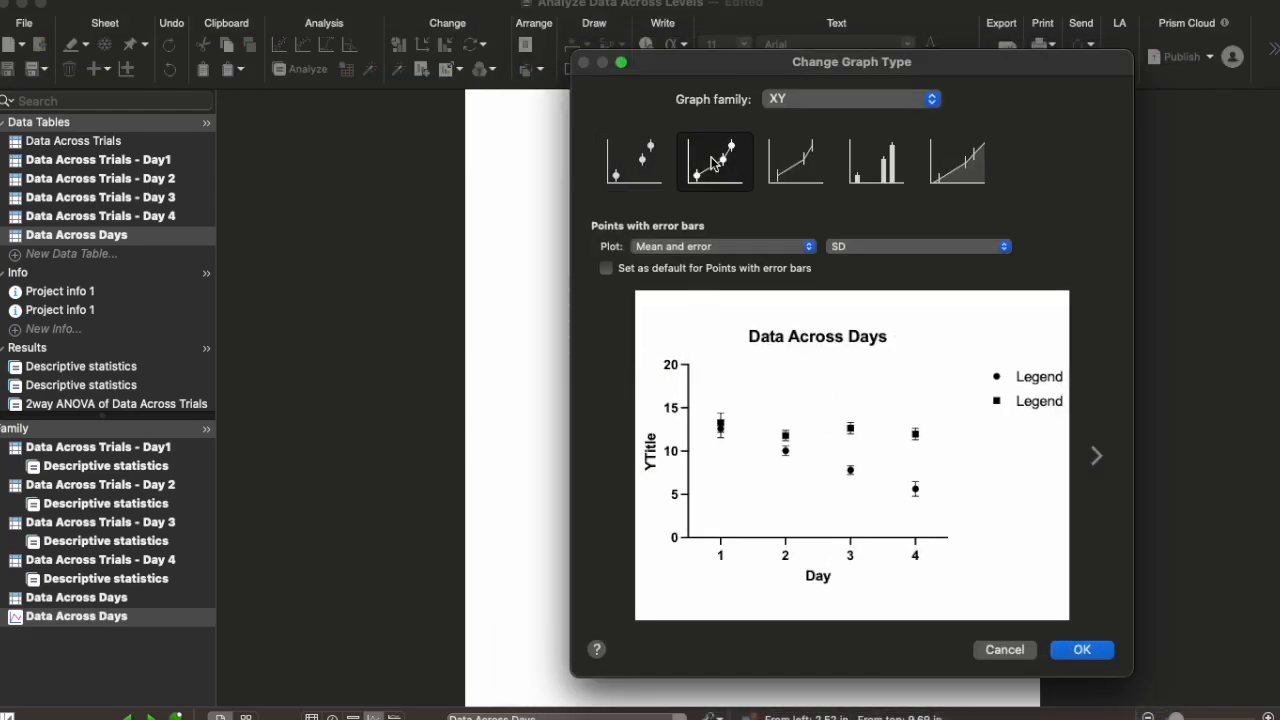
{"action": "left_click", "coordinate": [880, 246]}
{"action": "left_click", "coordinate": [880, 265]}
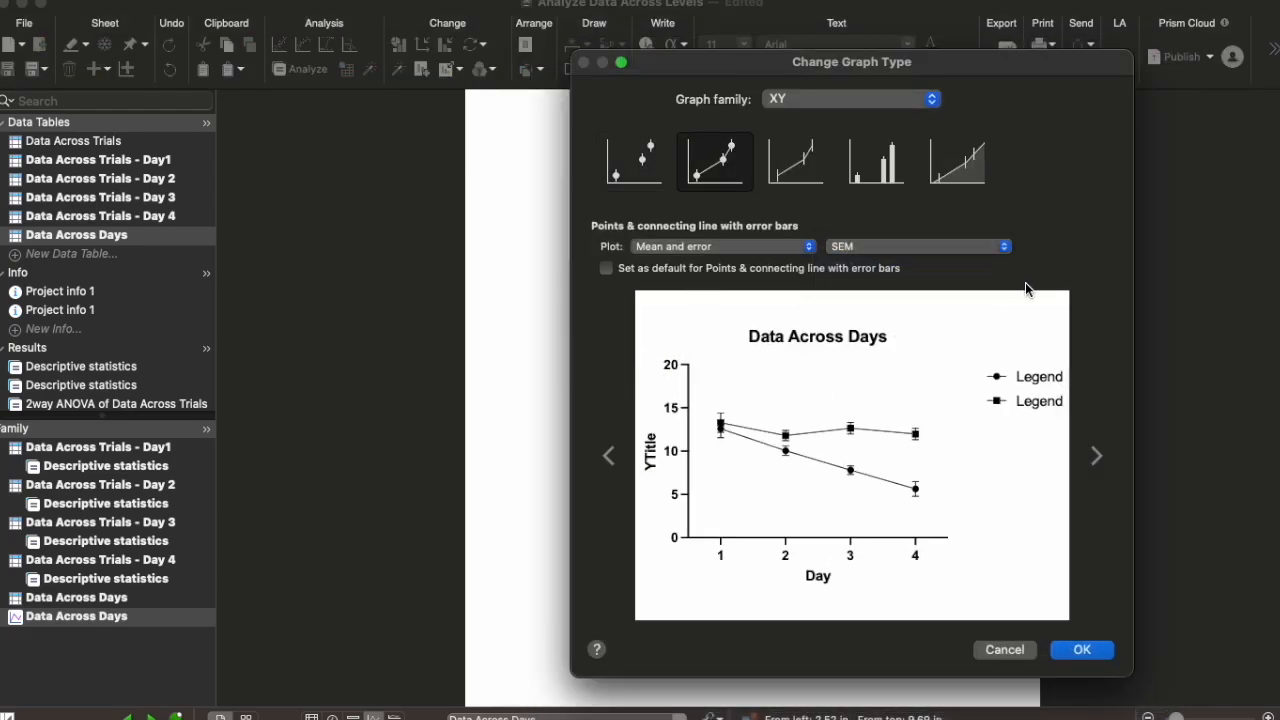
{"action": "left_click", "coordinate": [1070, 652]}
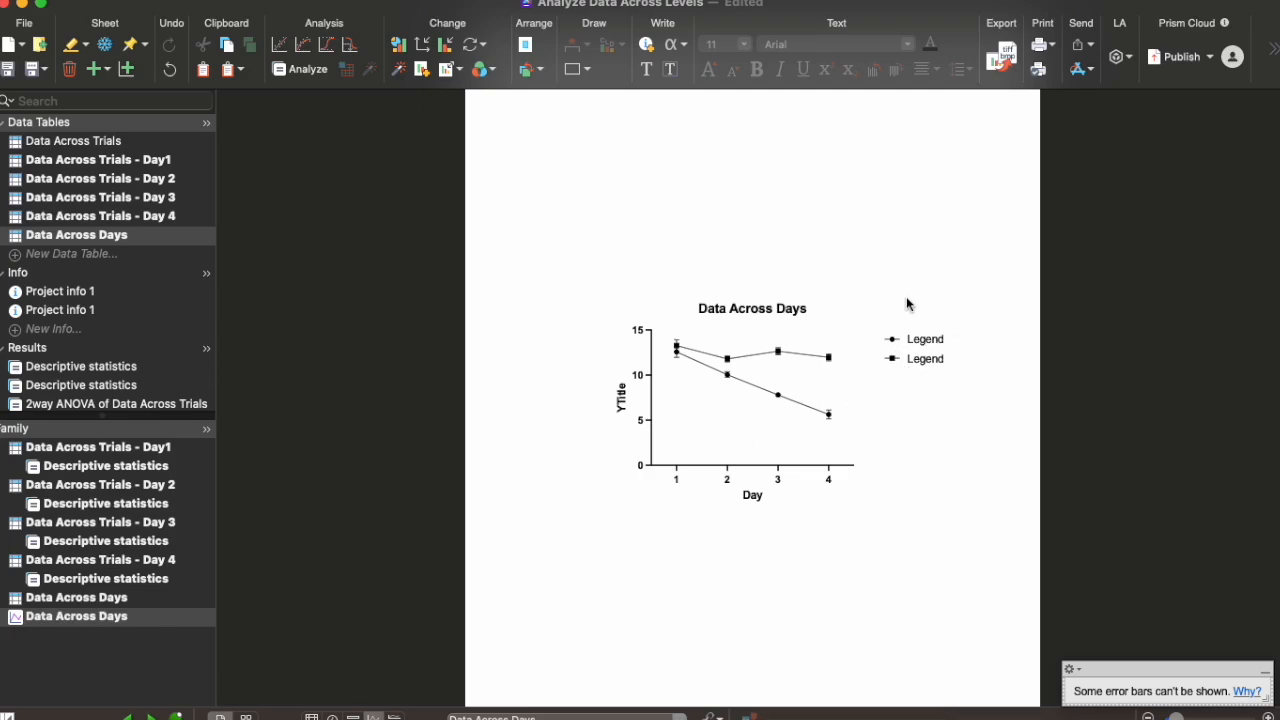
Title Group A Control and Group B Treatment in the Data Across Days table, and return to its graph.
{"action": "left_click", "coordinate": [101, 597]}
{"action": "left_click", "coordinate": [459, 117]}
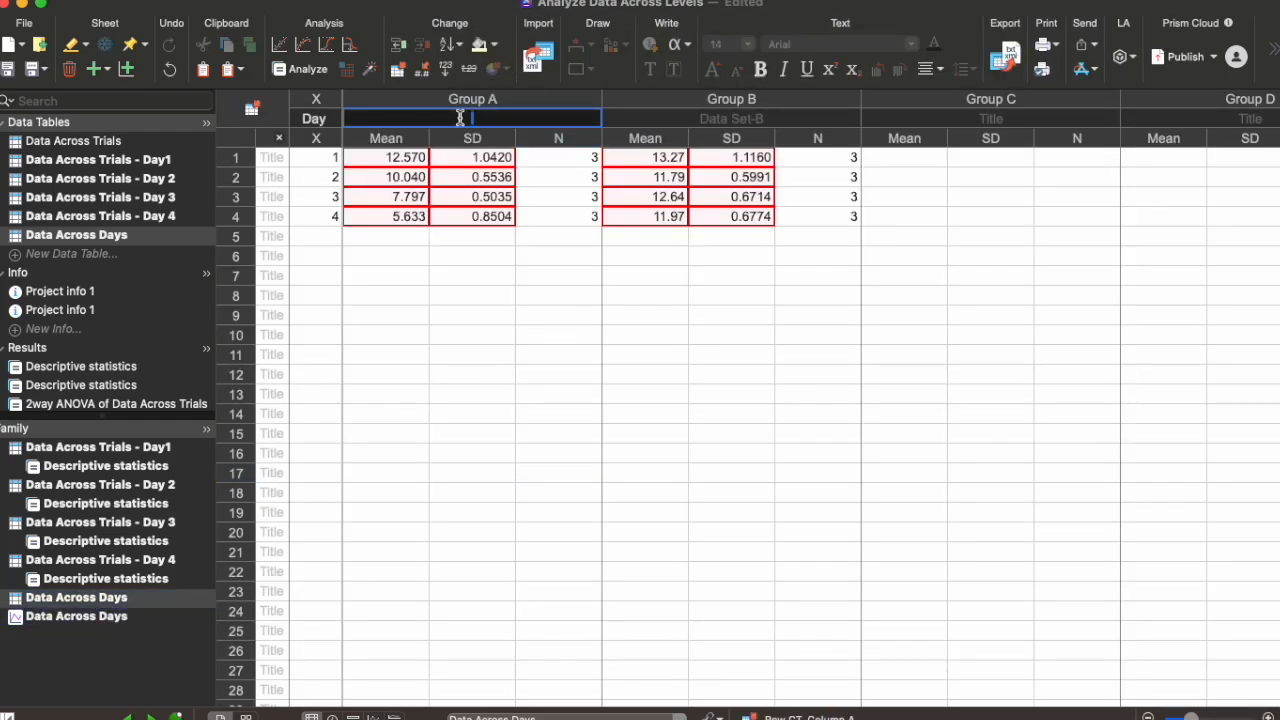
{"action": "type", "text": "Controlol"}
{"action": "left_click", "coordinate": [778, 112]}
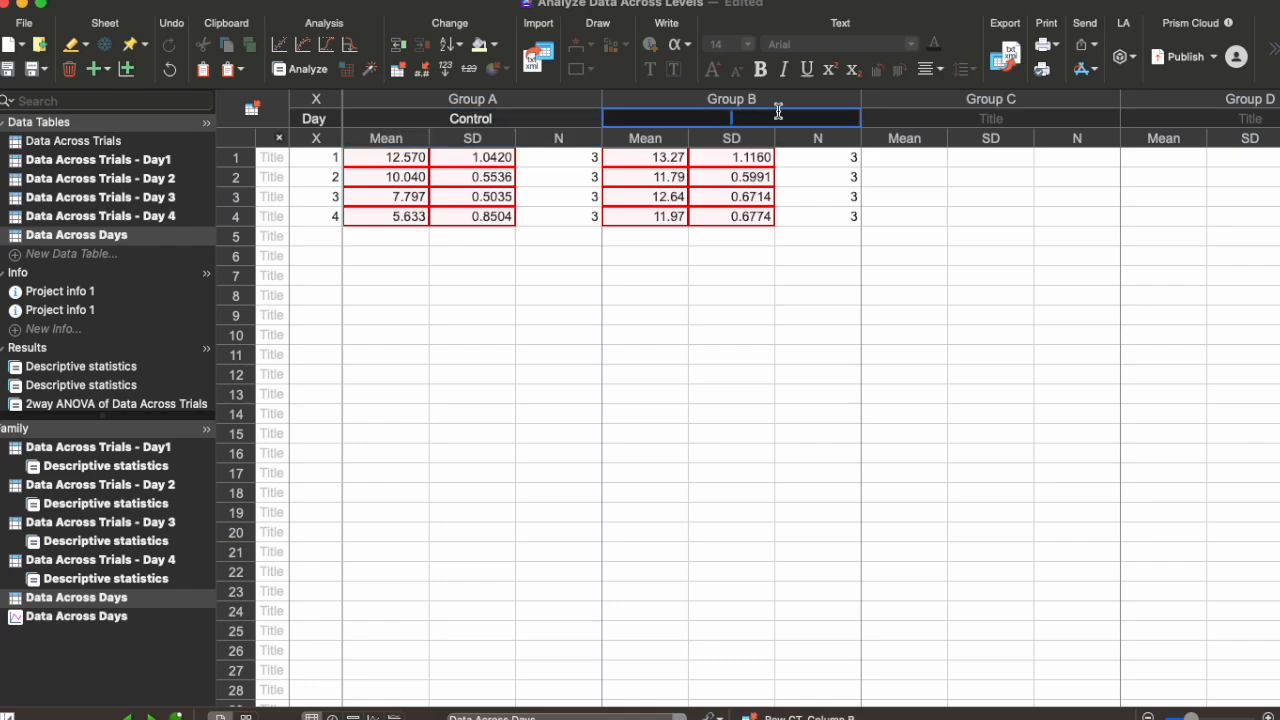
{"action": "type", "text": "Treatment"}
{"action": "left_click", "coordinate": [795, 336]}
{"action": "left_click", "coordinate": [168, 618]}
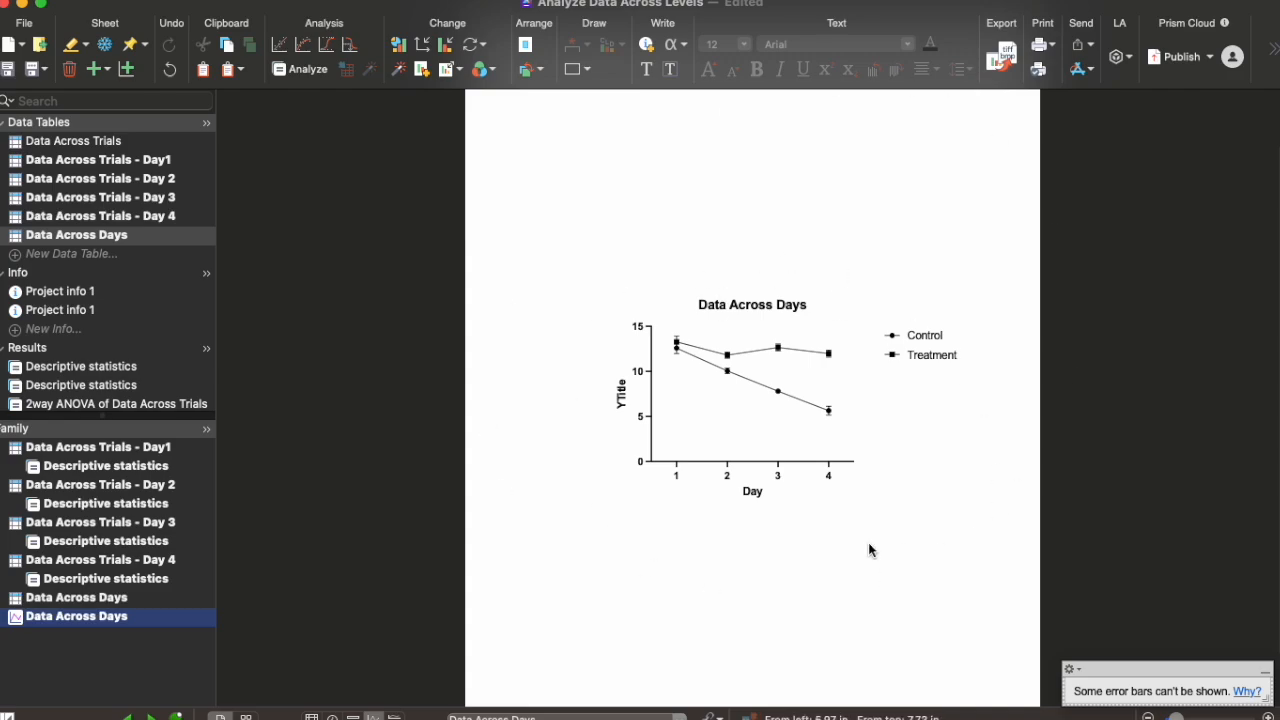
Start a two-way ANOVA (or mixed model) on the Control and Treatment data sets of Data Across Trials - Day1.
{"action": "left_click", "coordinate": [164, 446]}
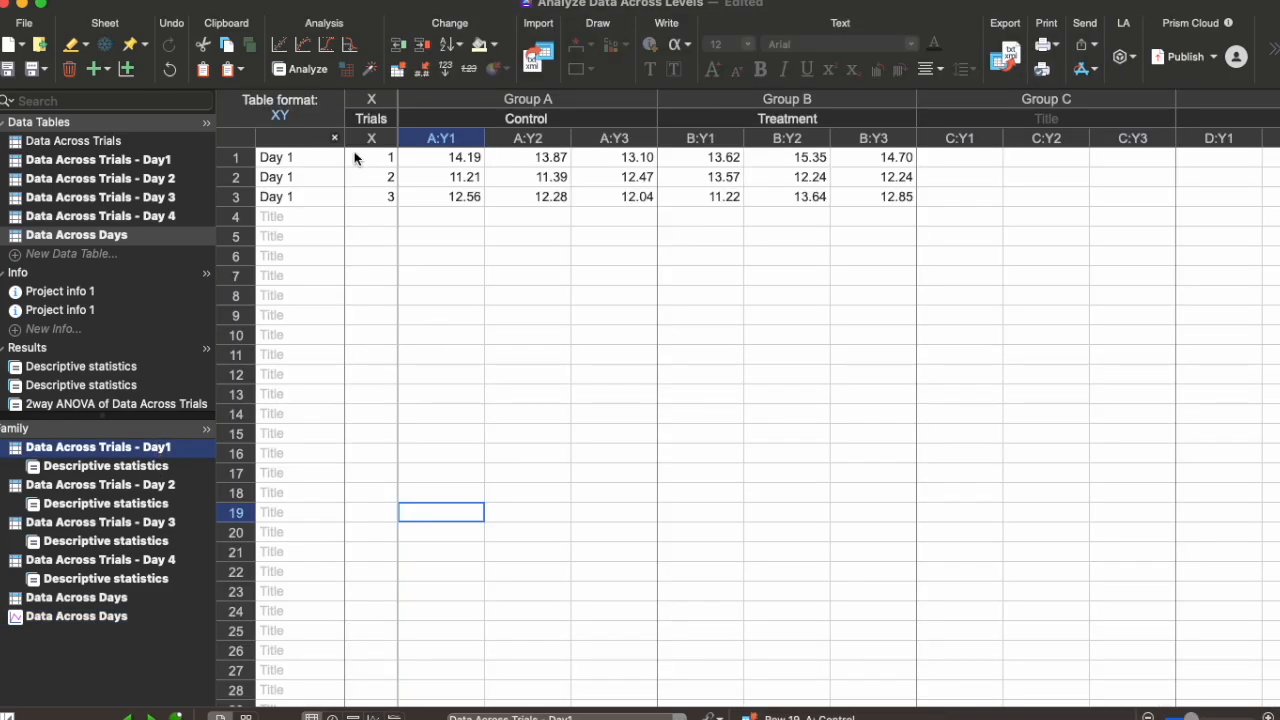
{"action": "left_click", "coordinate": [310, 69]}
{"action": "scroll", "coordinate": [668, 495], "scroll_direction": "down", "scroll_amount": 2}
{"action": "left_click", "coordinate": [646, 455]}
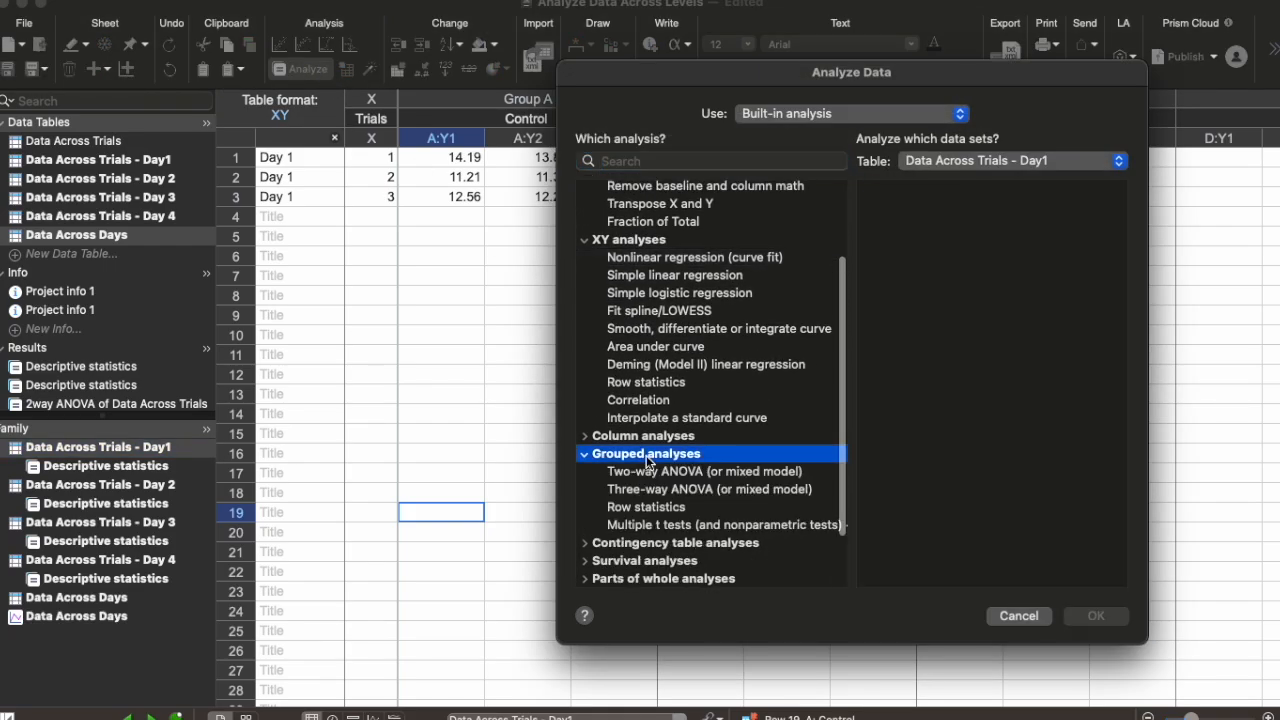
{"action": "scroll", "coordinate": [646, 455], "scroll_direction": "down", "scroll_amount": 2}
{"action": "left_click", "coordinate": [660, 400]}
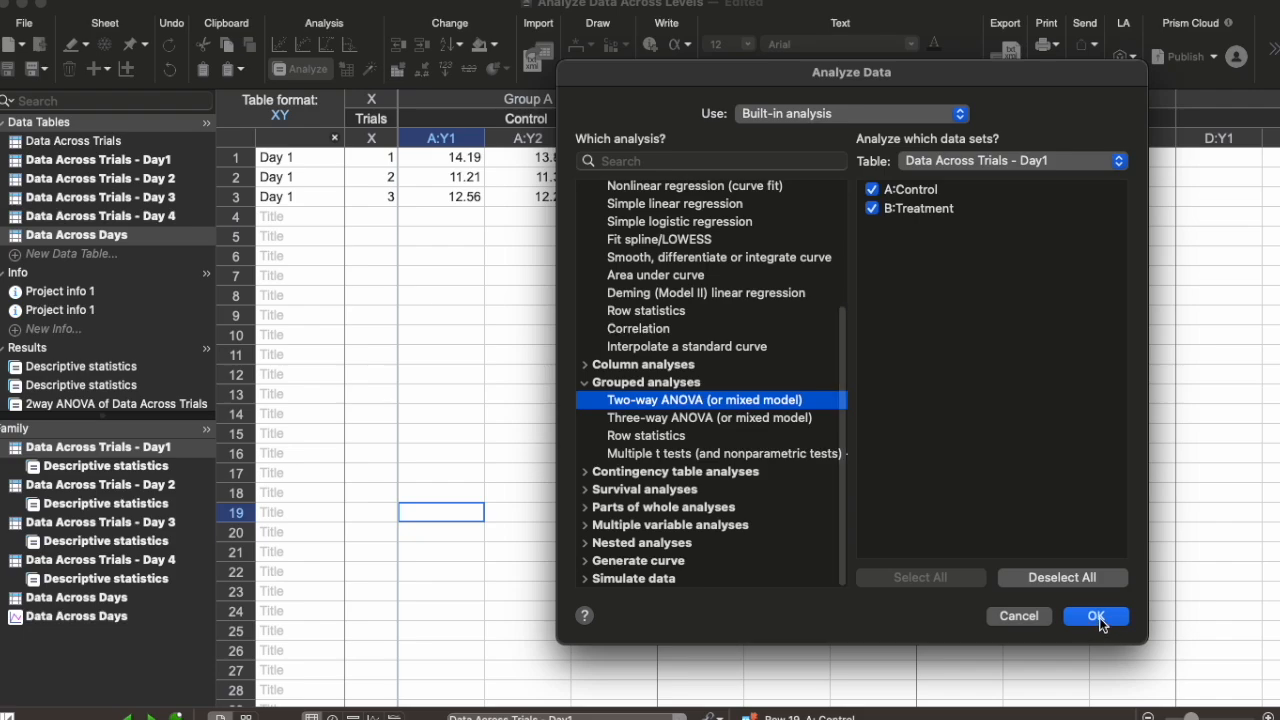
{"action": "left_click", "coordinate": [1097, 616]}
Set the ANOVA to treat each row as a different time point and compare each cell mean with the other cell mean in that row.
{"action": "left_click", "coordinate": [567, 313]}
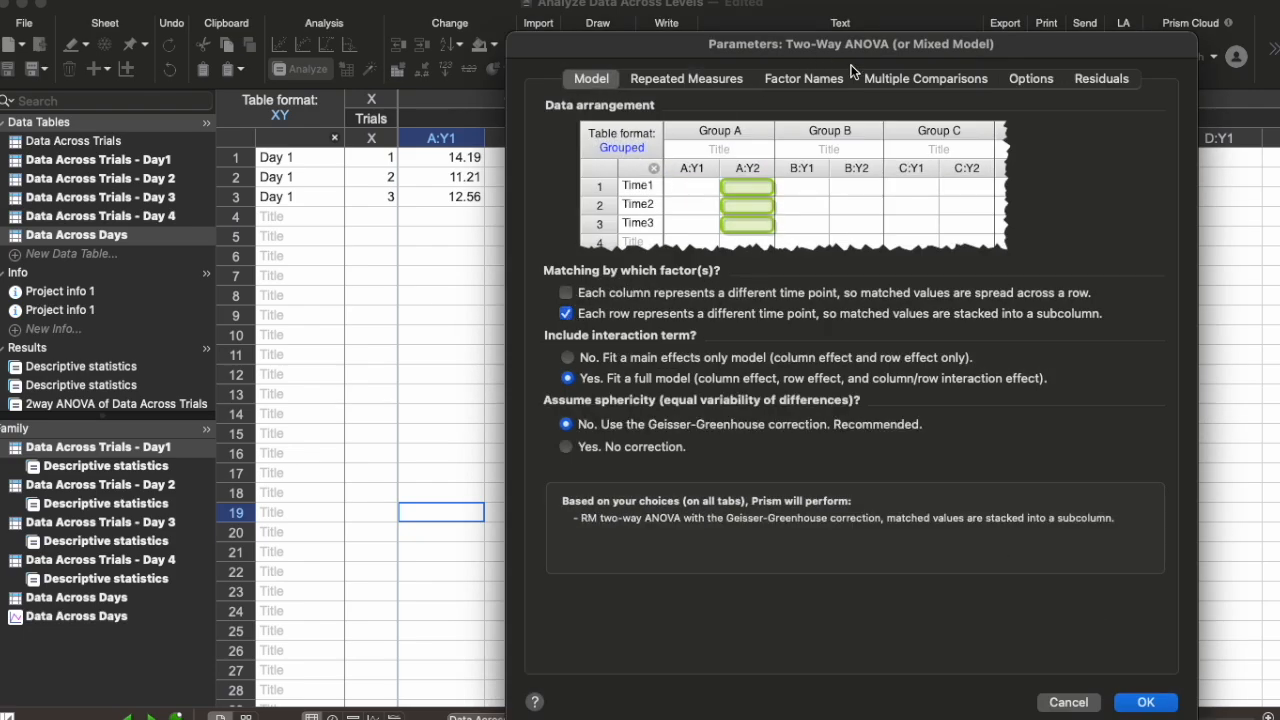
{"action": "left_click", "coordinate": [918, 80]}
{"action": "left_click", "coordinate": [636, 131]}
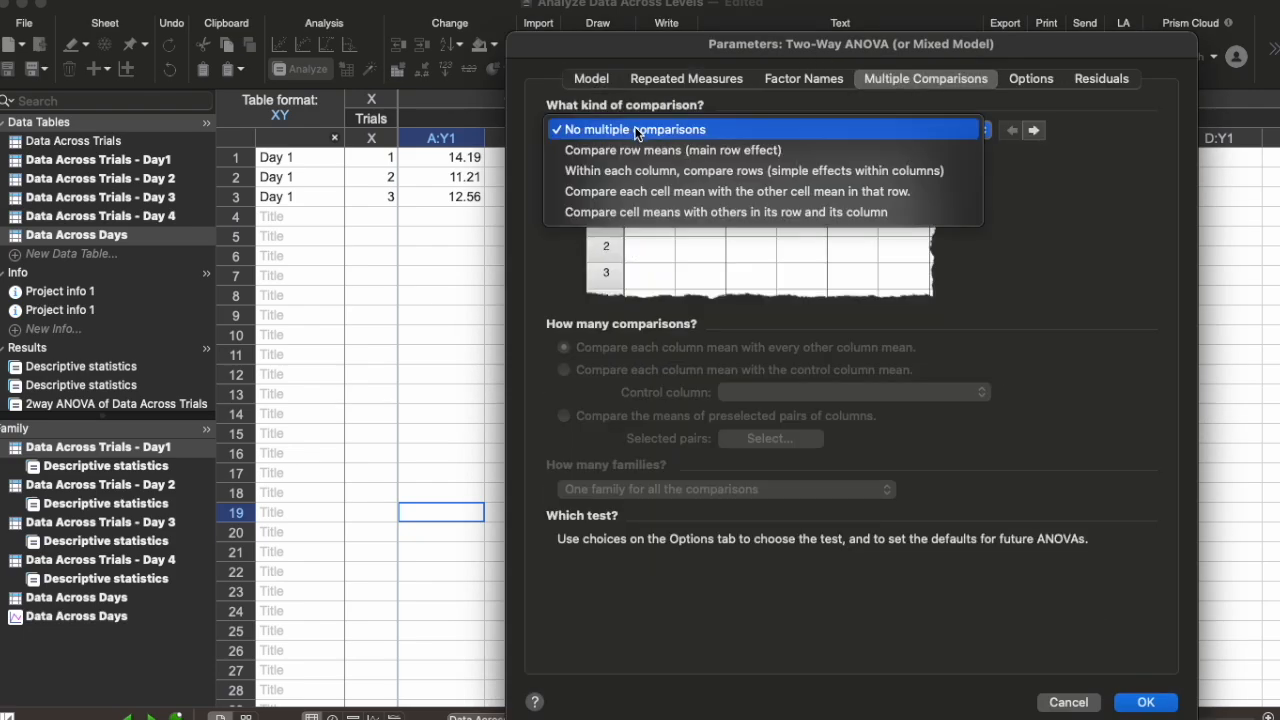
{"action": "left_click", "coordinate": [616, 191]}
{"action": "left_click", "coordinate": [1163, 707]}
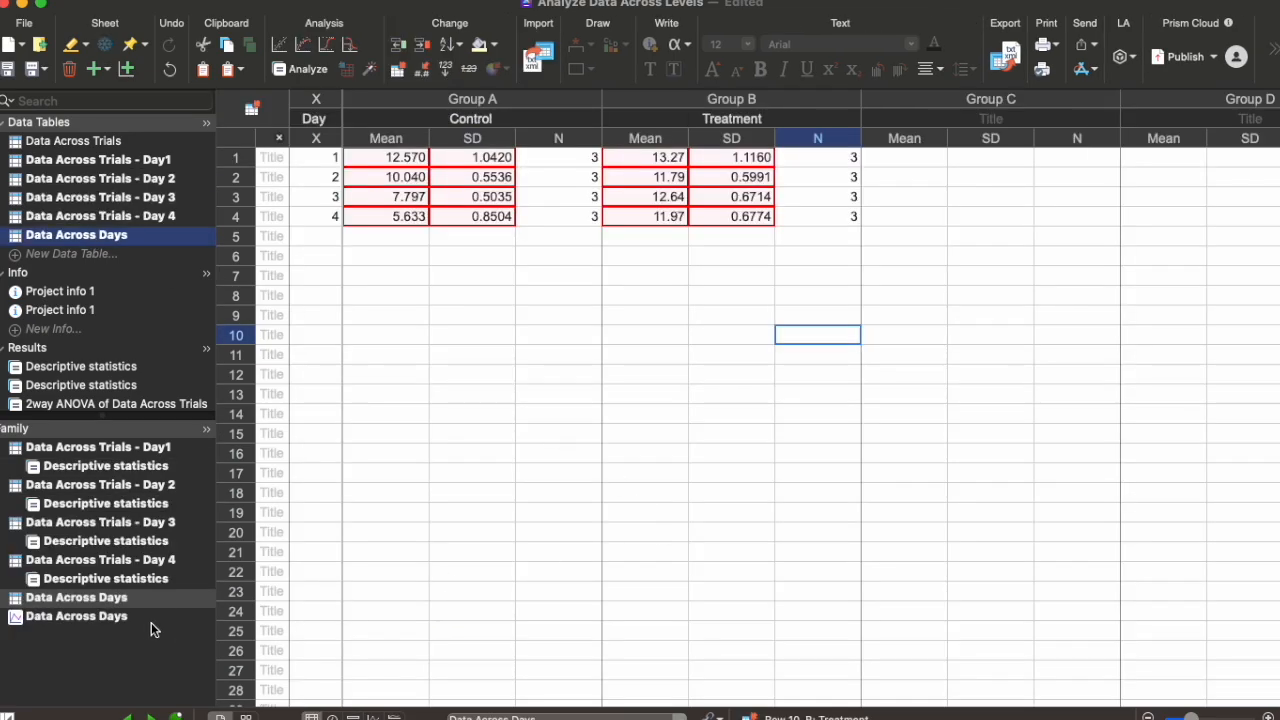
Open the Data Across Days graph to review the Control and Treatment curves.
{"action": "left_click", "coordinate": [150, 622]}
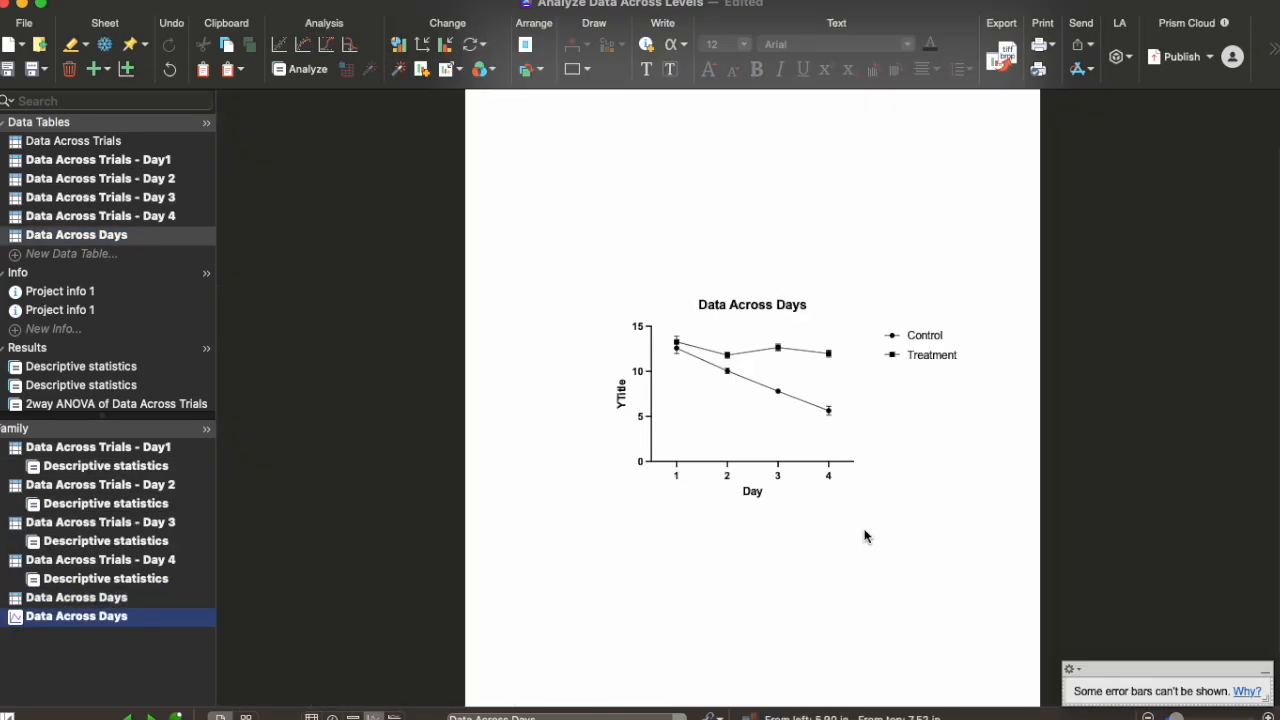